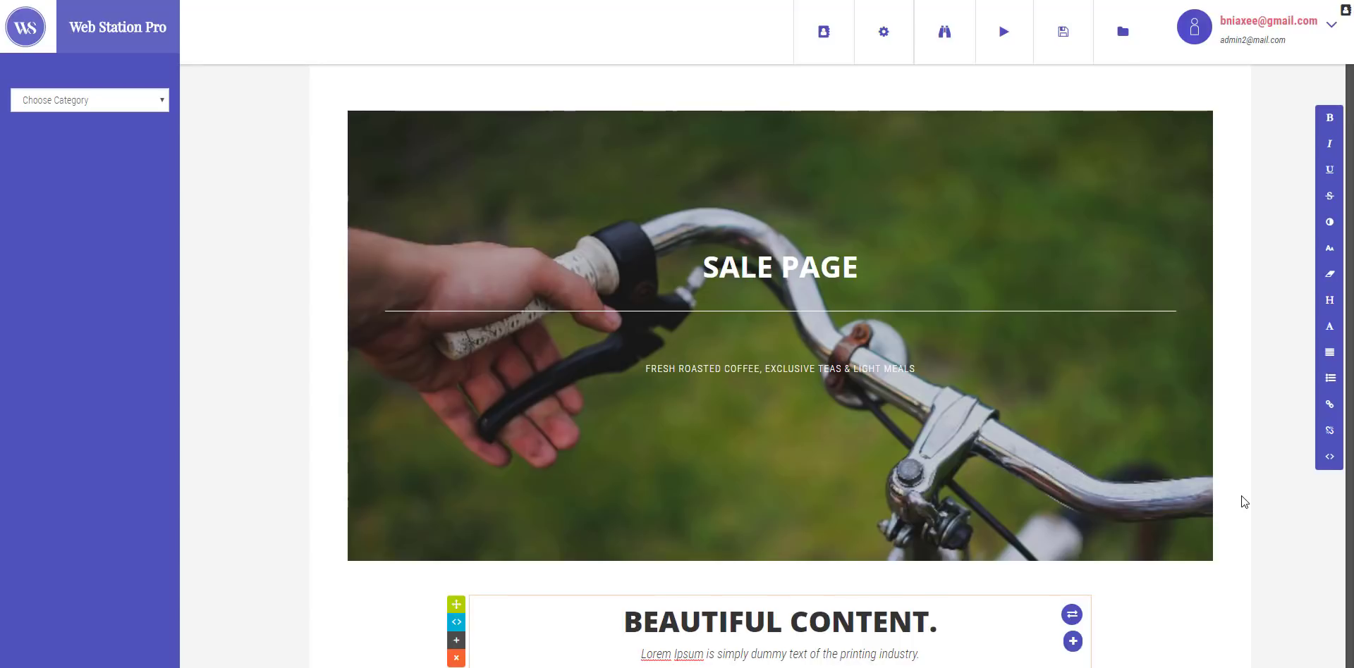
# Select the hero image to reveal its editing options
pyautogui.click(481, 381)
pyautogui.scroll(-8, 323, 313)
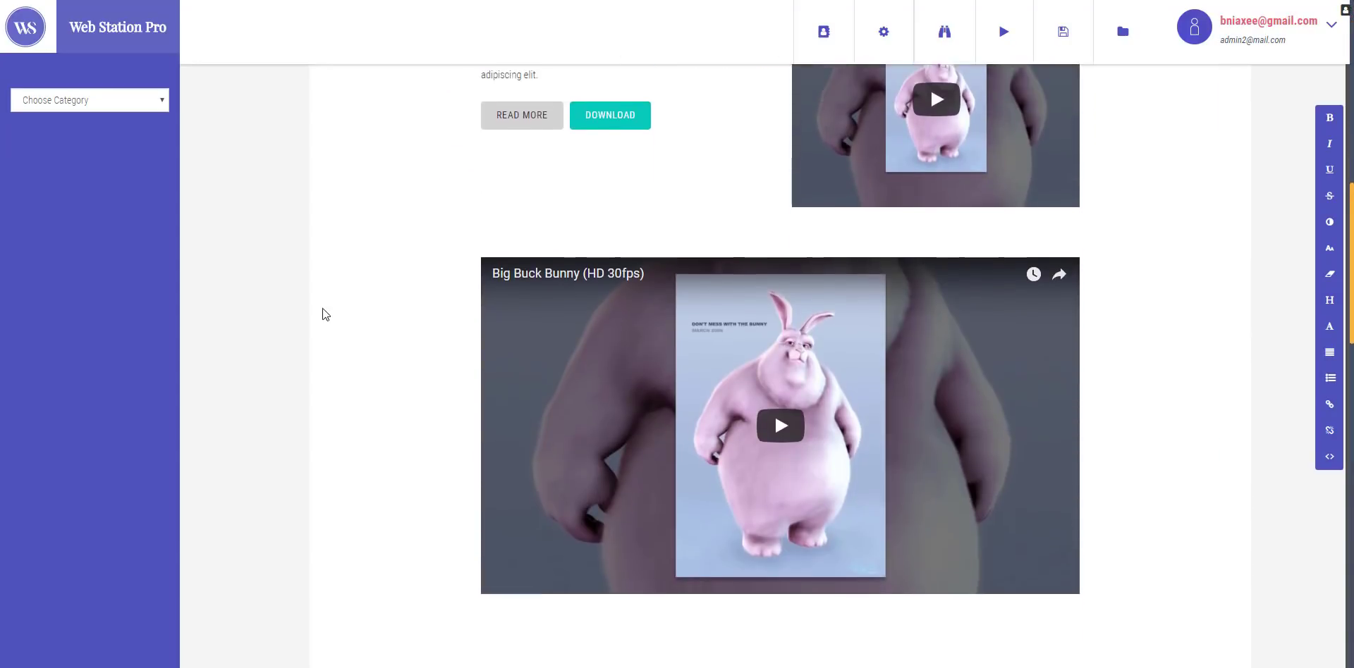
pyautogui.scroll(9, 323, 314)
pyautogui.scroll(-8, 323, 312)
pyautogui.scroll(3, 323, 313)
pyautogui.scroll(1, 323, 307)
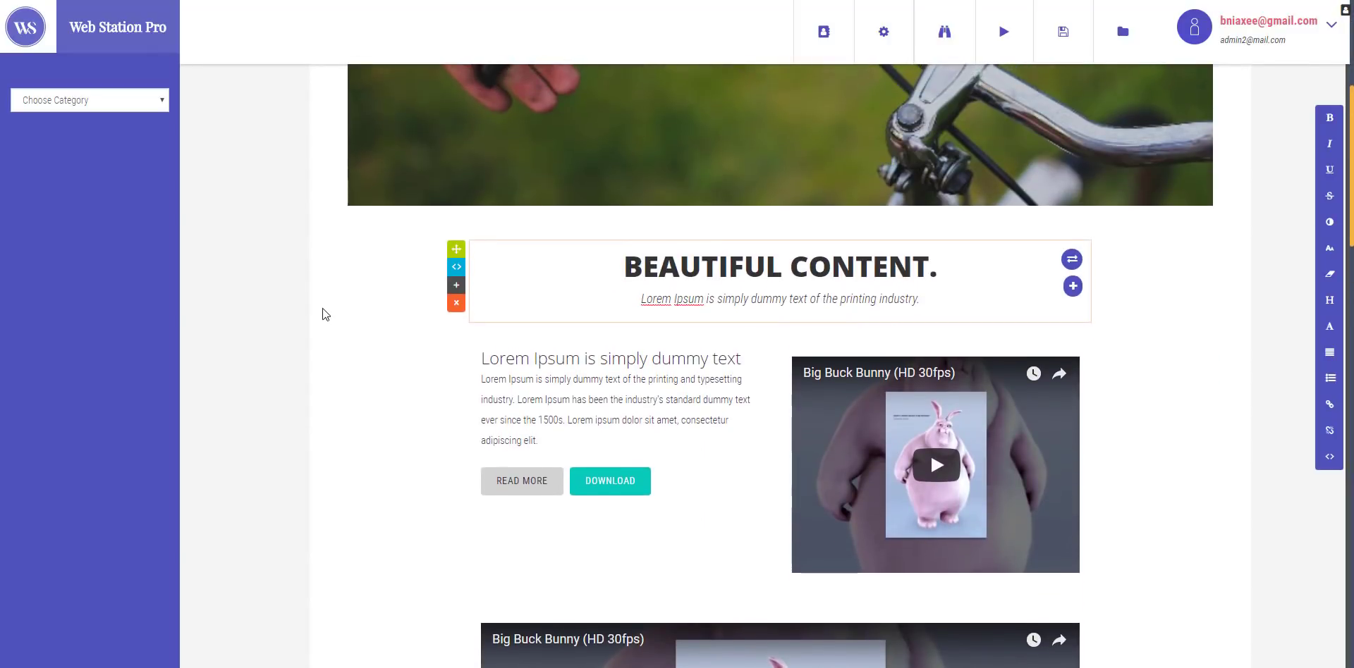
# Browse the Menu, Header and Subtitle block categories
pyautogui.click(96, 106)
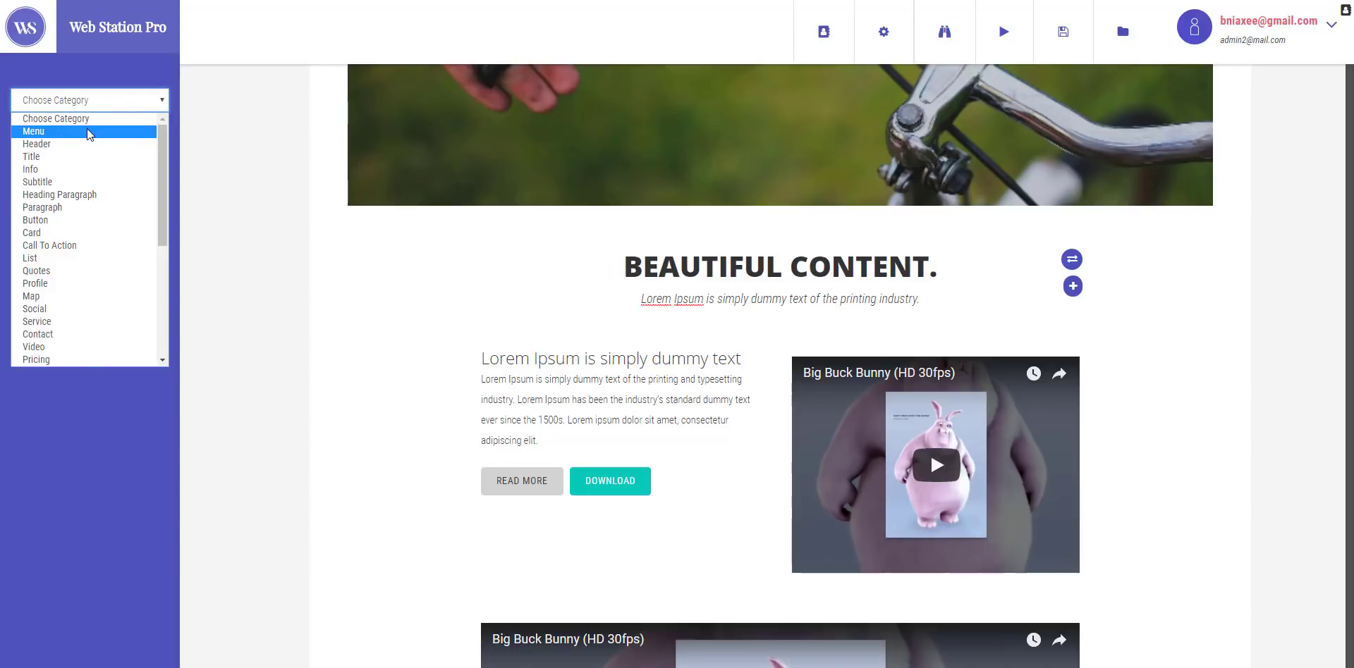
pyautogui.click(86, 130)
pyautogui.click(96, 106)
pyautogui.click(95, 144)
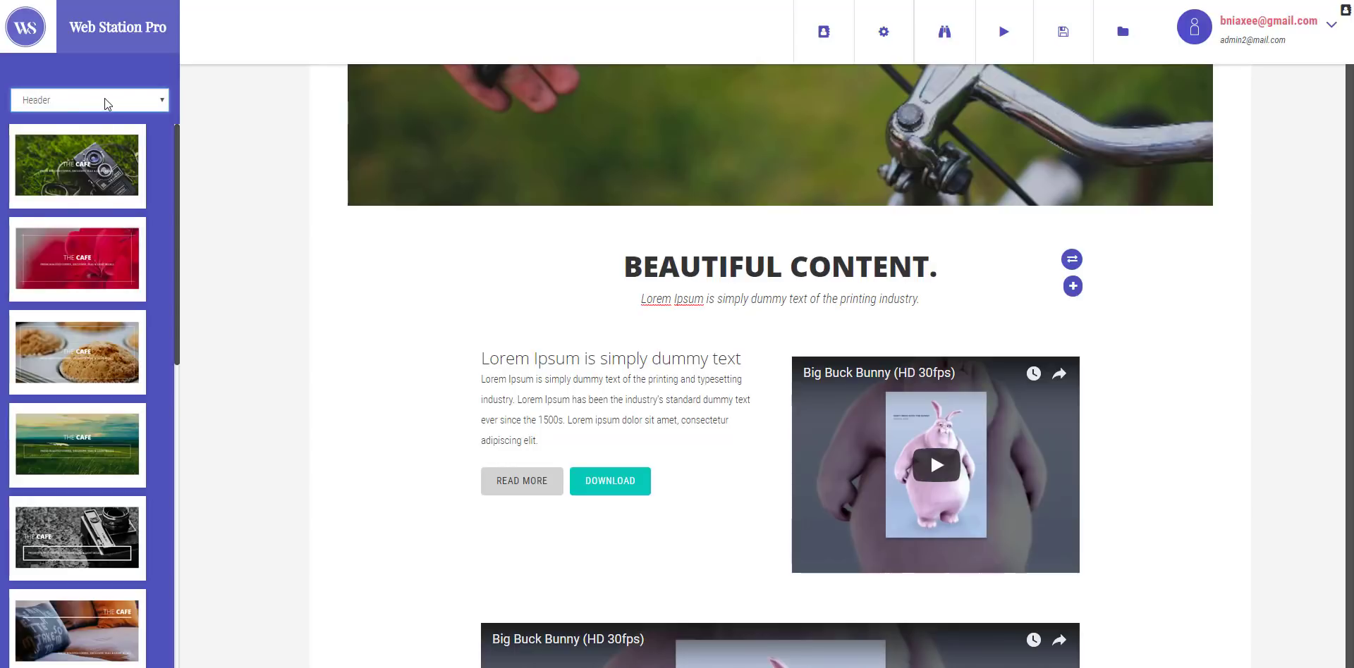
pyautogui.click(104, 100)
pyautogui.click(86, 181)
pyautogui.click(104, 106)
# Pick the Service category and drop an Our Services block below the hero
pyautogui.scroll(-3, 92, 265)
pyautogui.scroll(1, 92, 266)
pyautogui.scroll(2, 92, 265)
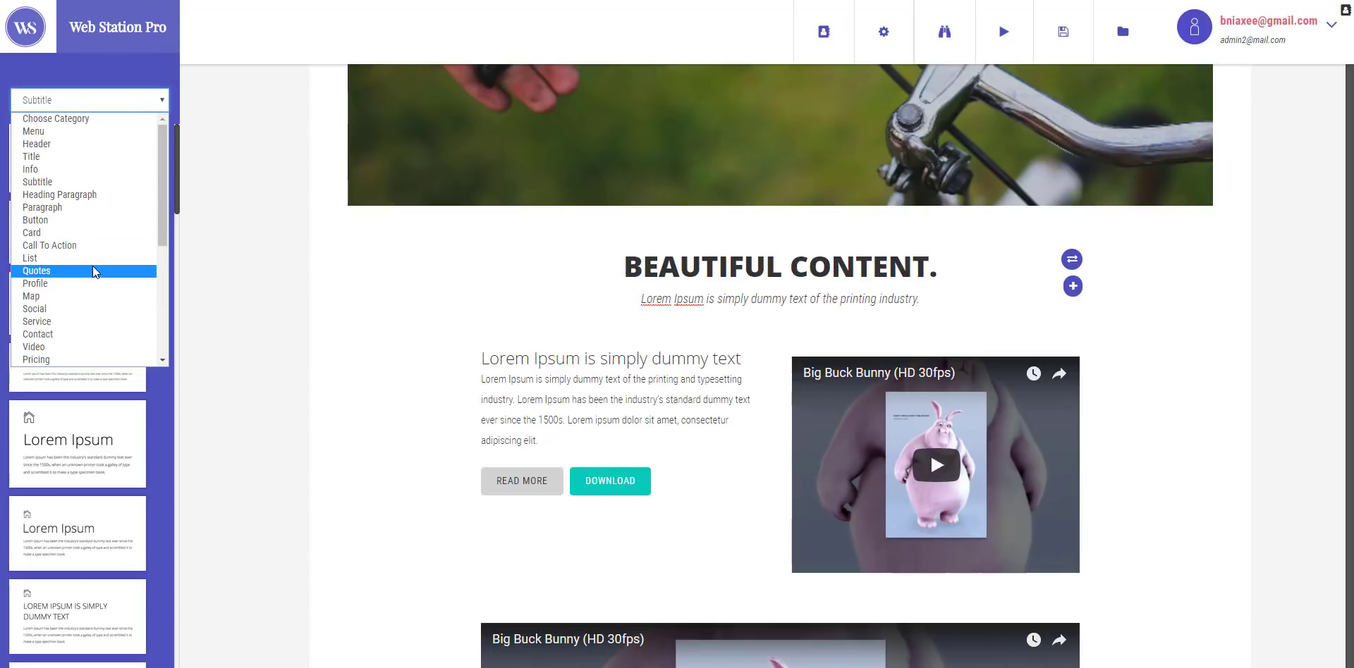
pyautogui.scroll(-3, 92, 265)
pyautogui.scroll(3, 91, 265)
pyautogui.scroll(-1, 65, 236)
pyautogui.click(65, 235)
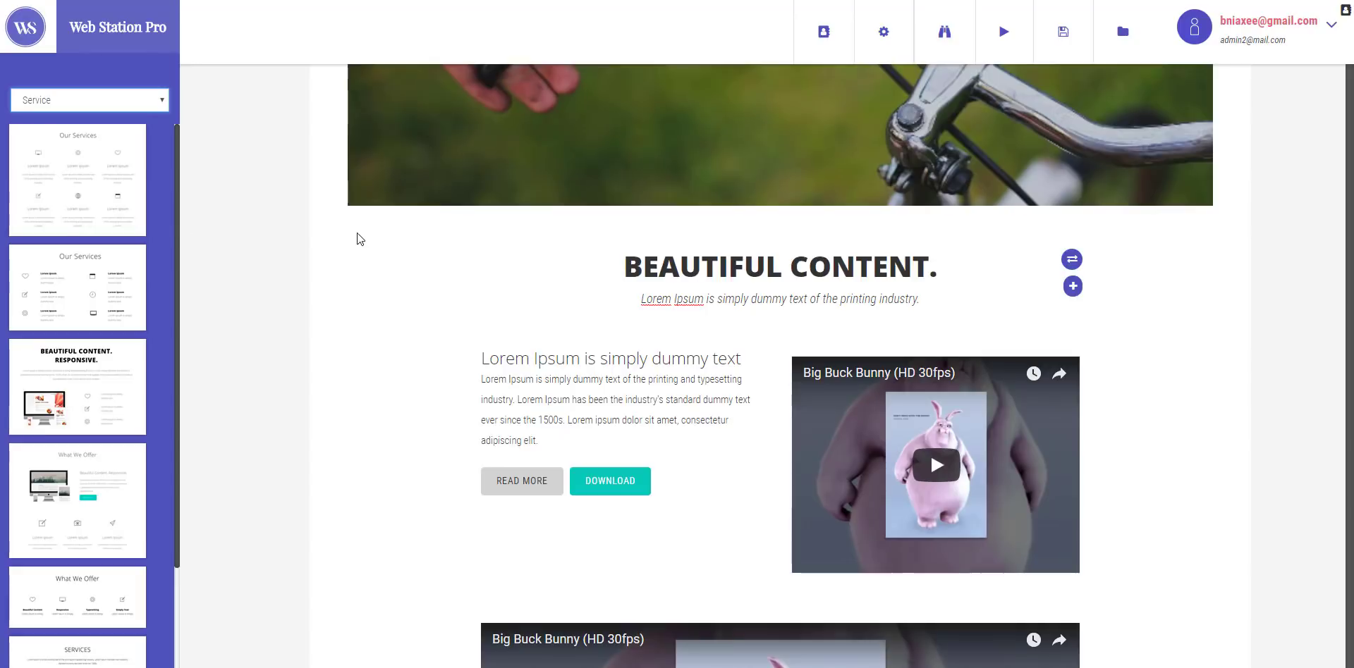
pyautogui.scroll(-2, 77, 352)
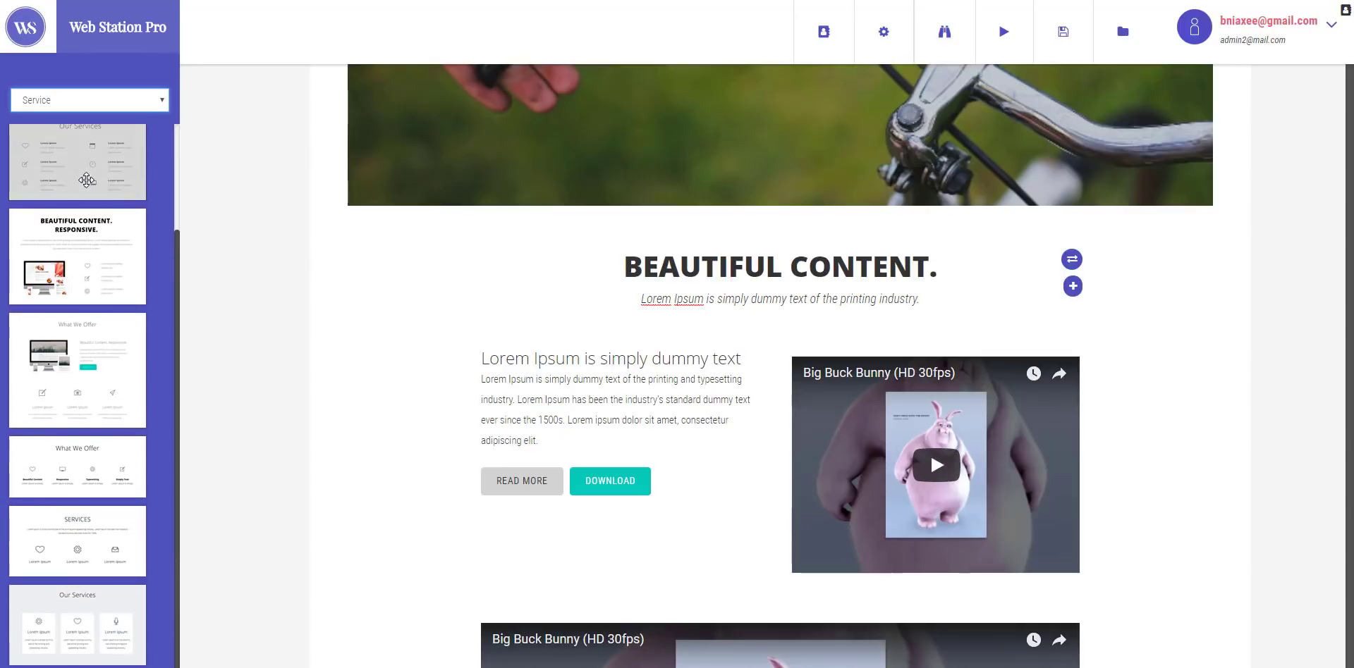
pyautogui.moveTo(78, 251); pyautogui.dragTo(787, 272)
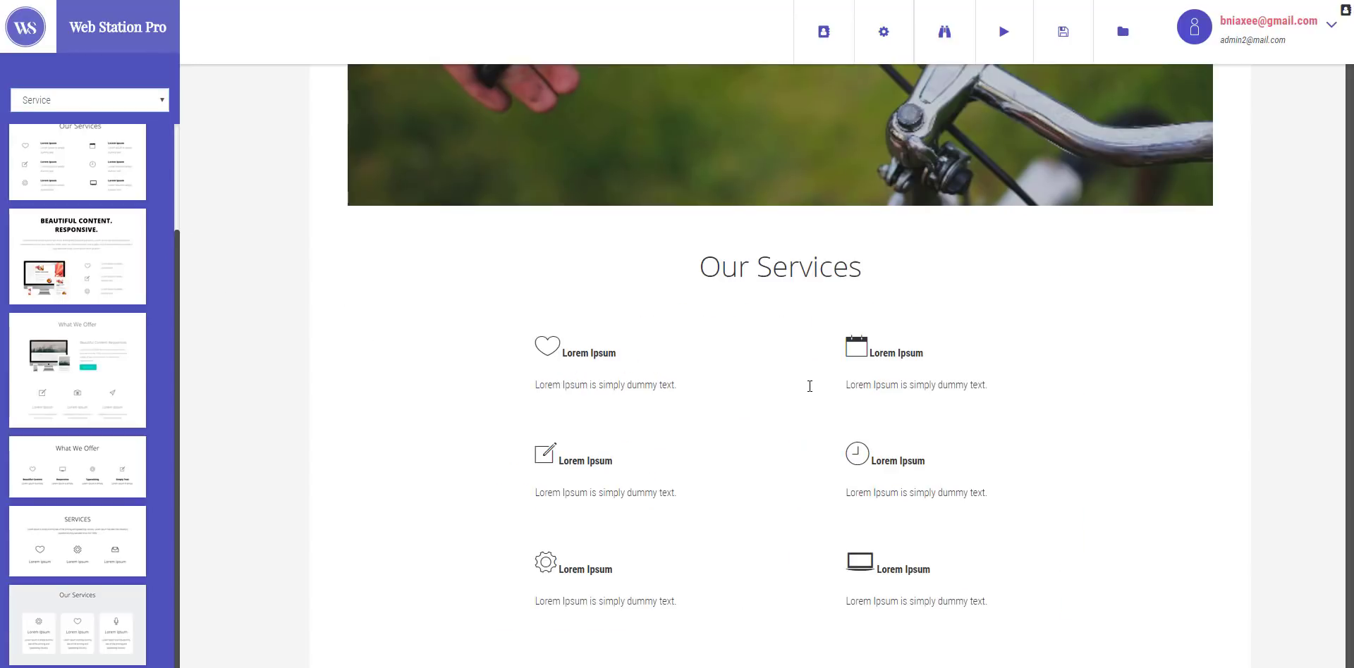
pyautogui.moveTo(809, 387); pyautogui.dragTo(745, 256)
# Delete the duplicate Our Services heading block and the extra services grid block
pyautogui.click(753, 396)
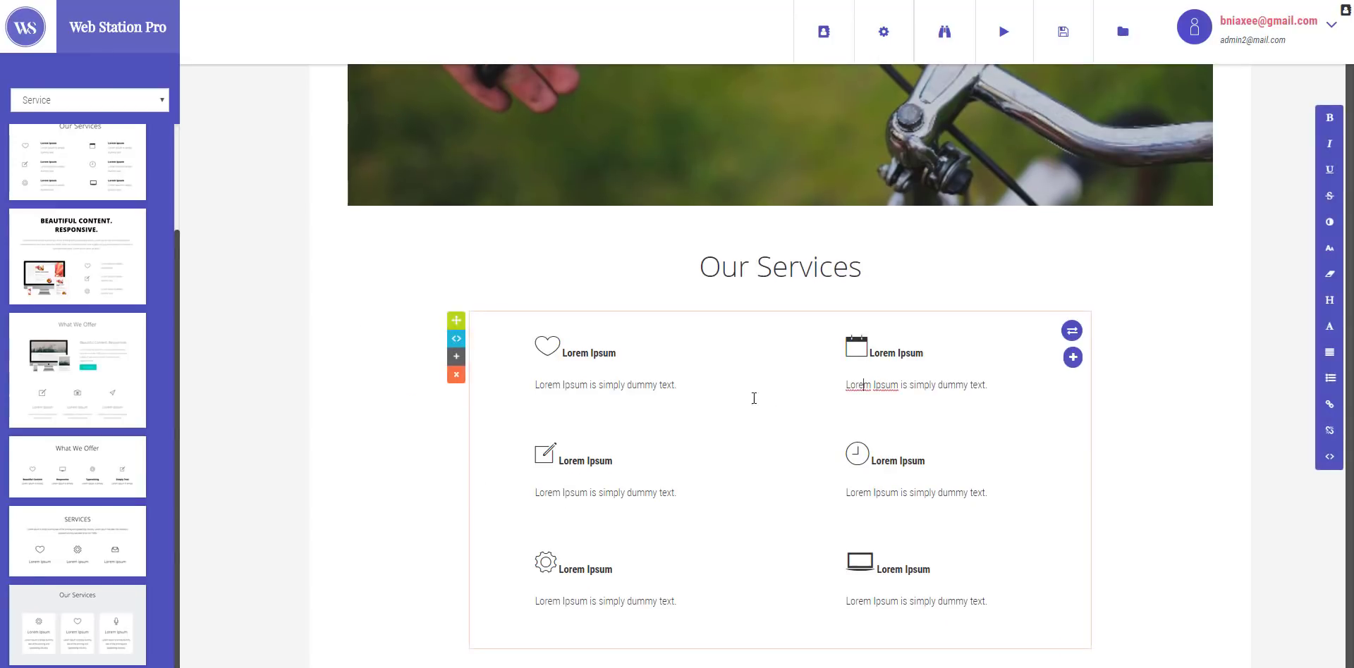
pyautogui.click(748, 275)
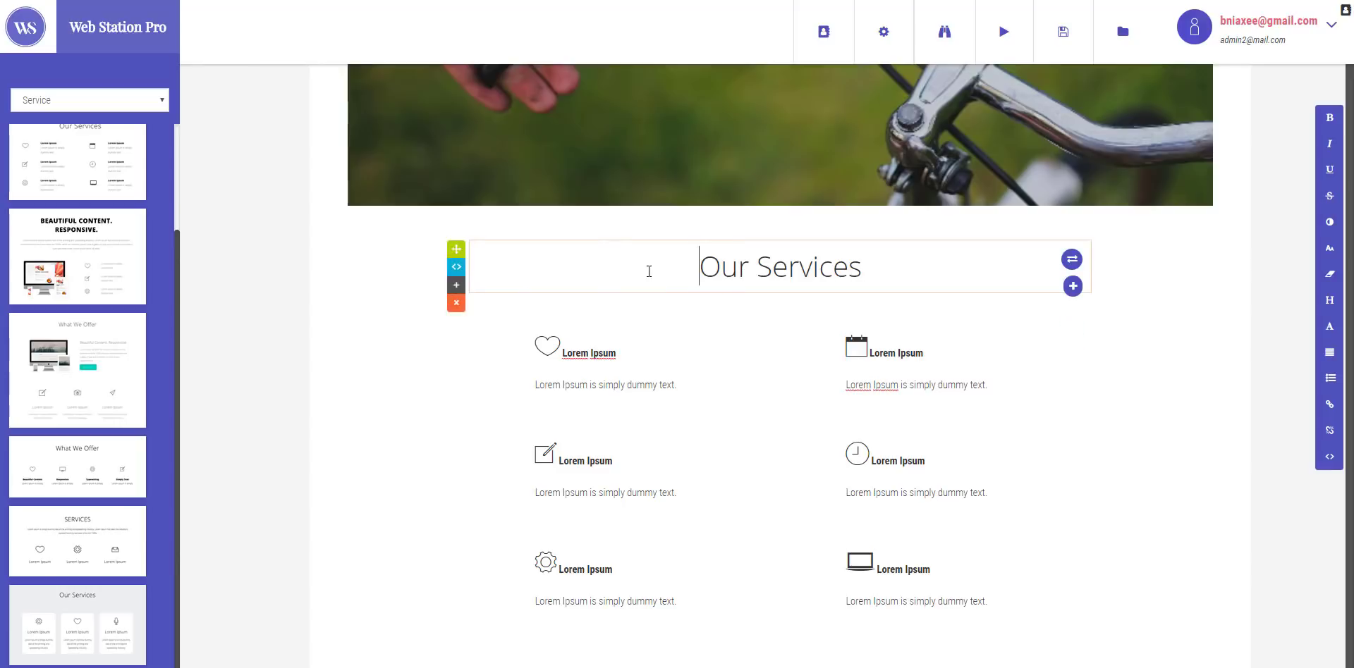
pyautogui.click(456, 303)
pyautogui.click(715, 346)
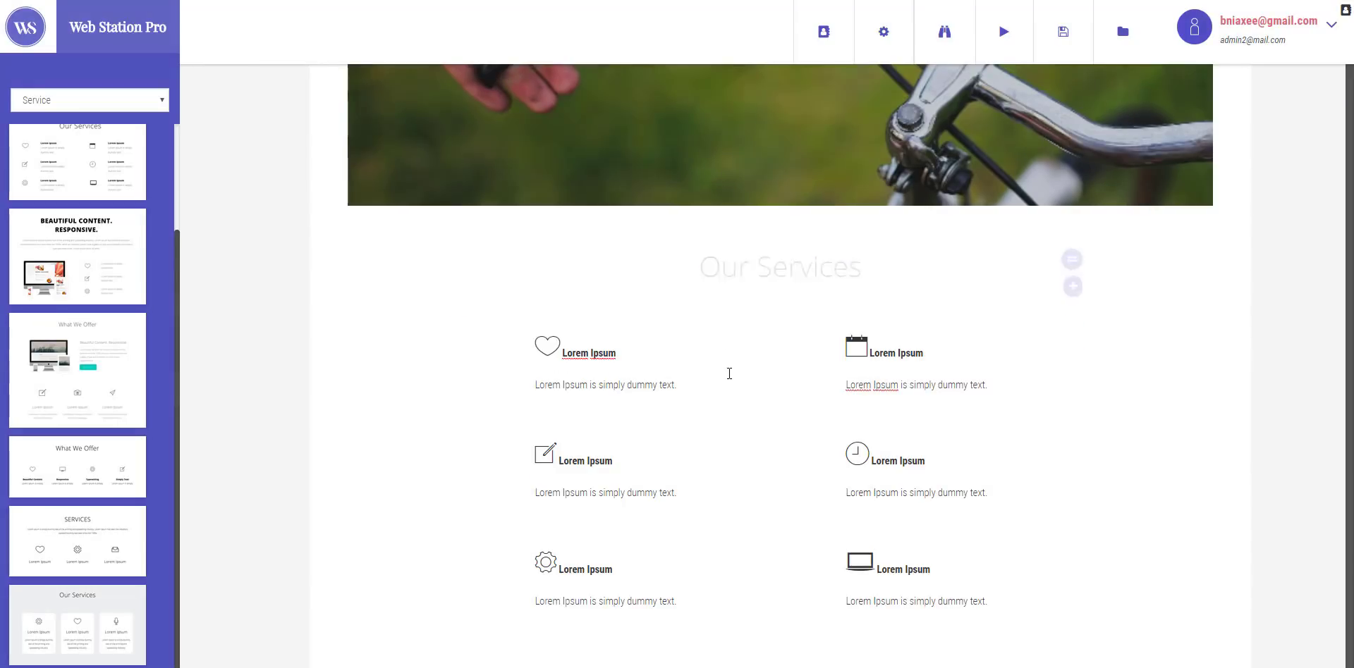
pyautogui.click(455, 303)
pyautogui.click(726, 343)
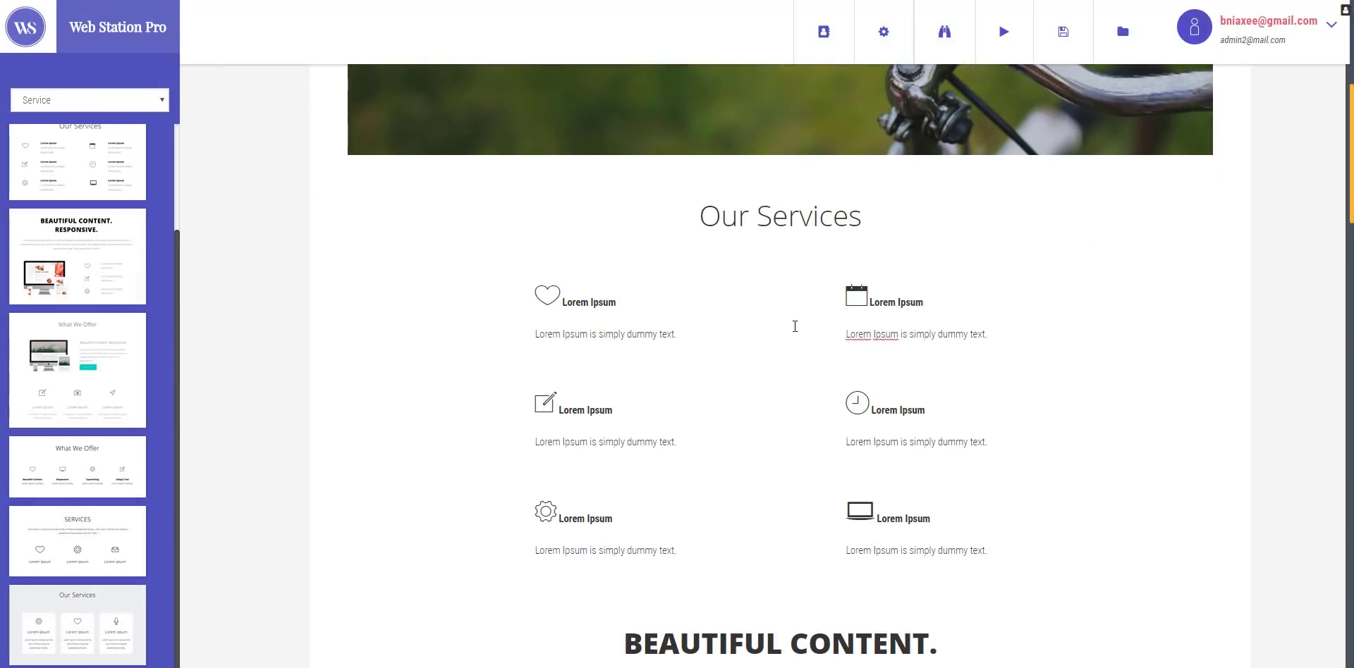
# Replace the SALE PAGE hero heading text with 'MY TEXT EXAMPLE'
pyautogui.scroll(2, 795, 327)
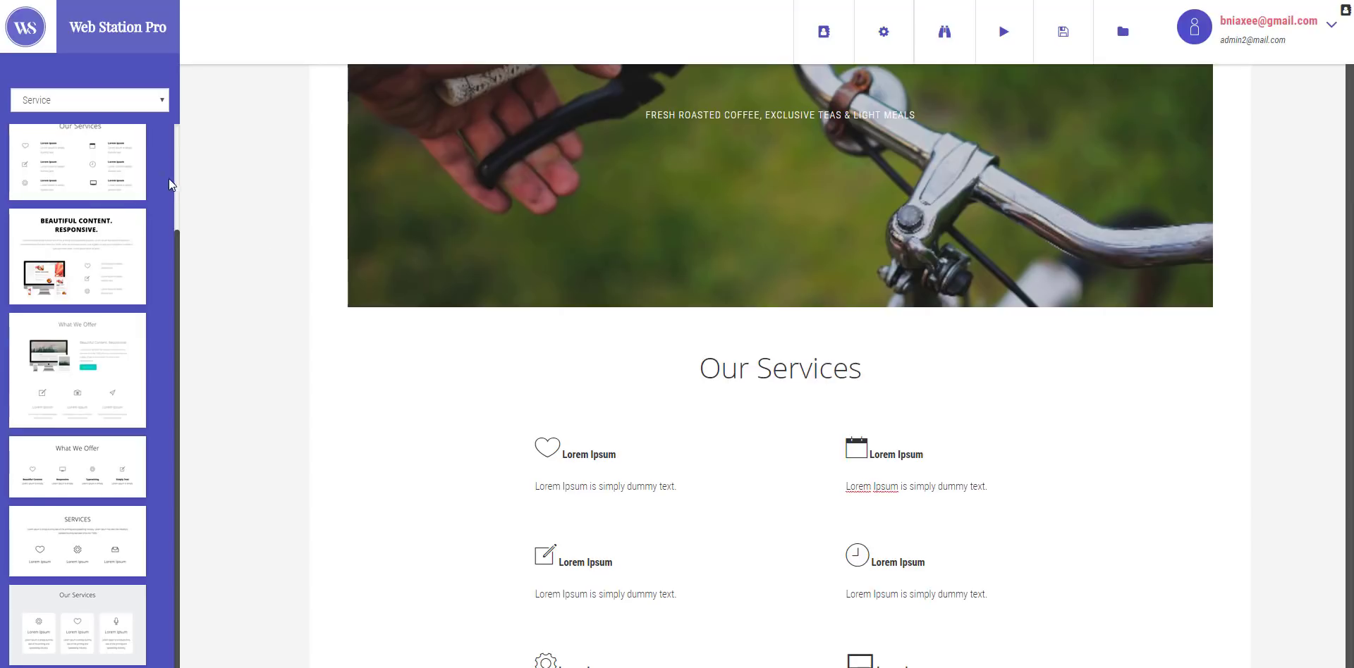
pyautogui.scroll(3, 183, 187)
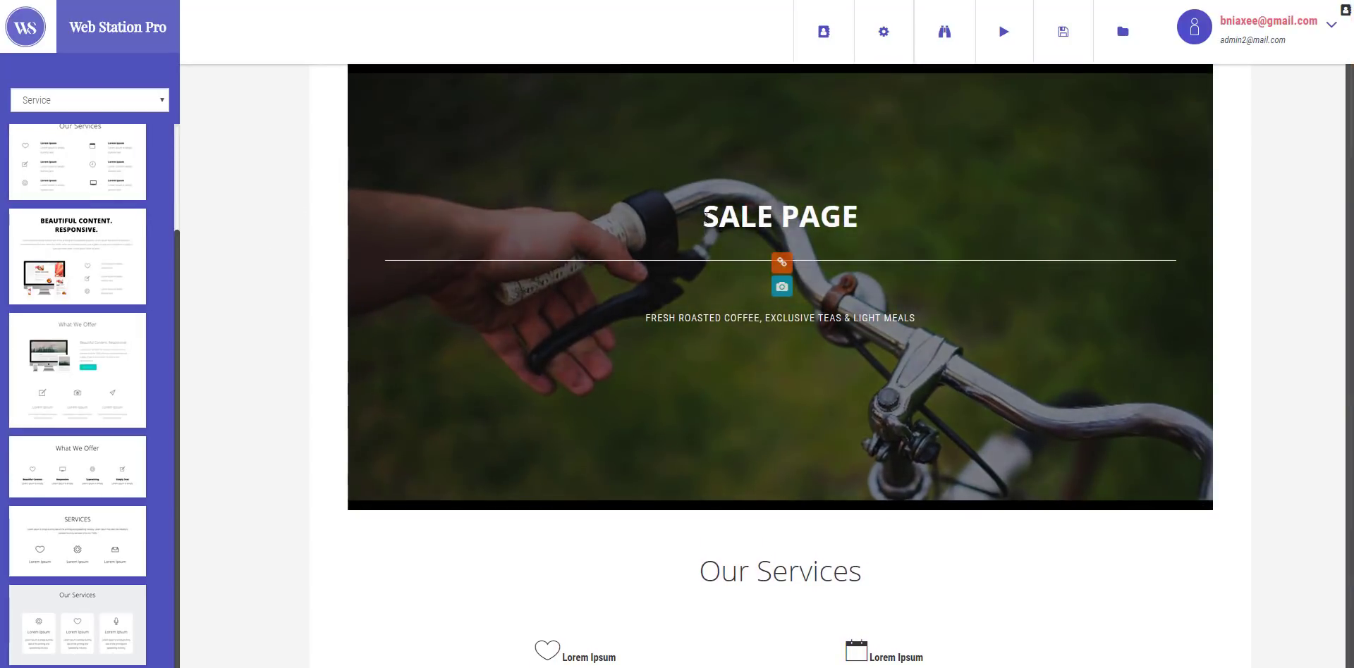
pyautogui.moveTo(706, 217); pyautogui.dragTo(856, 215)
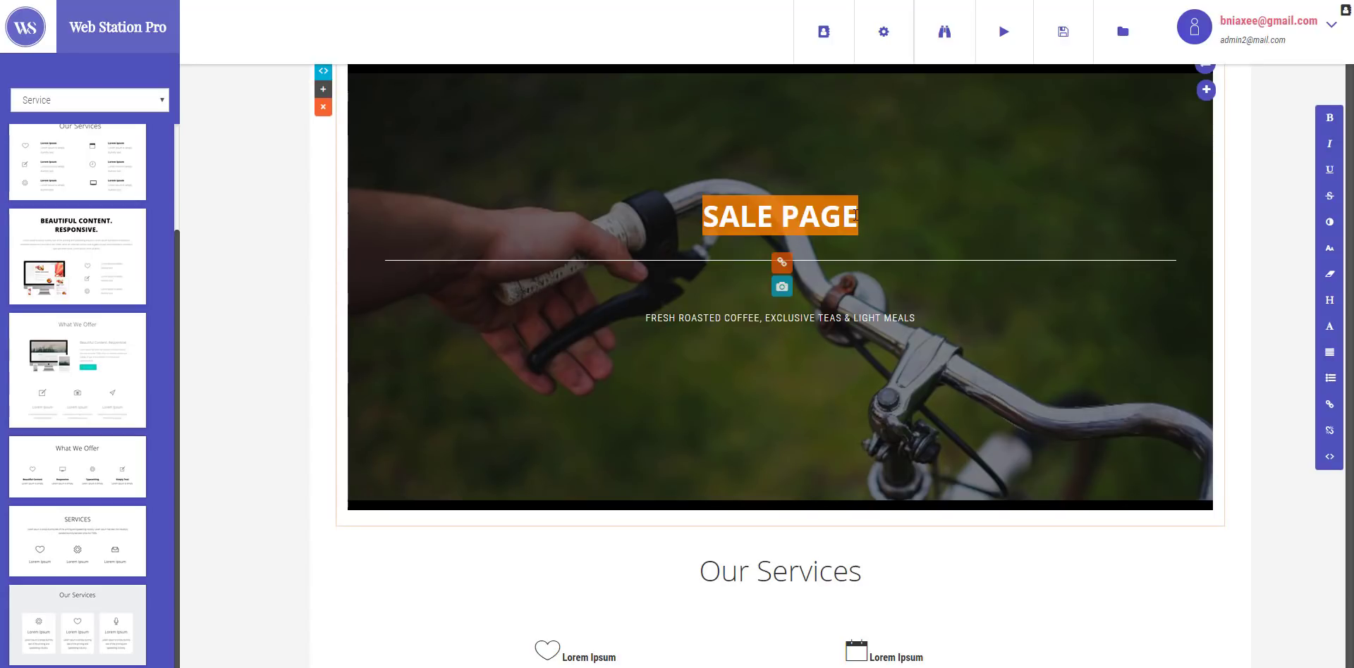
pyautogui.write('MY TEXT')
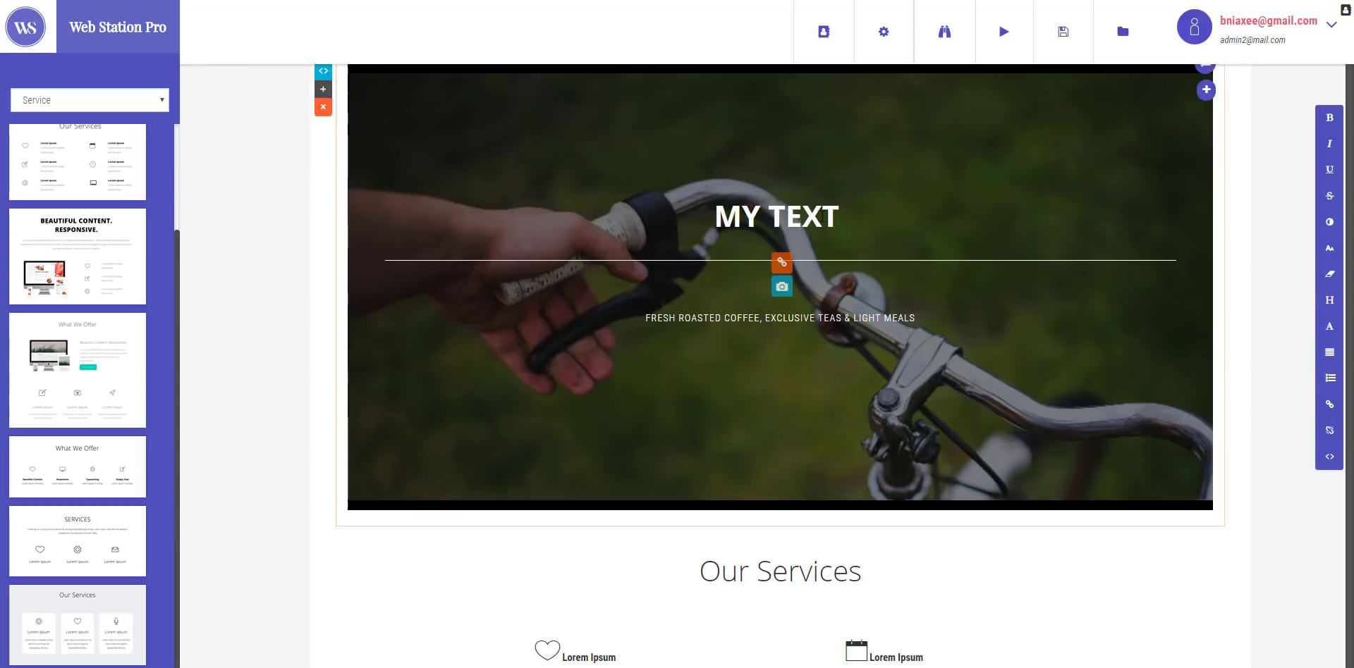
pyautogui.write(' EXAMPLE')
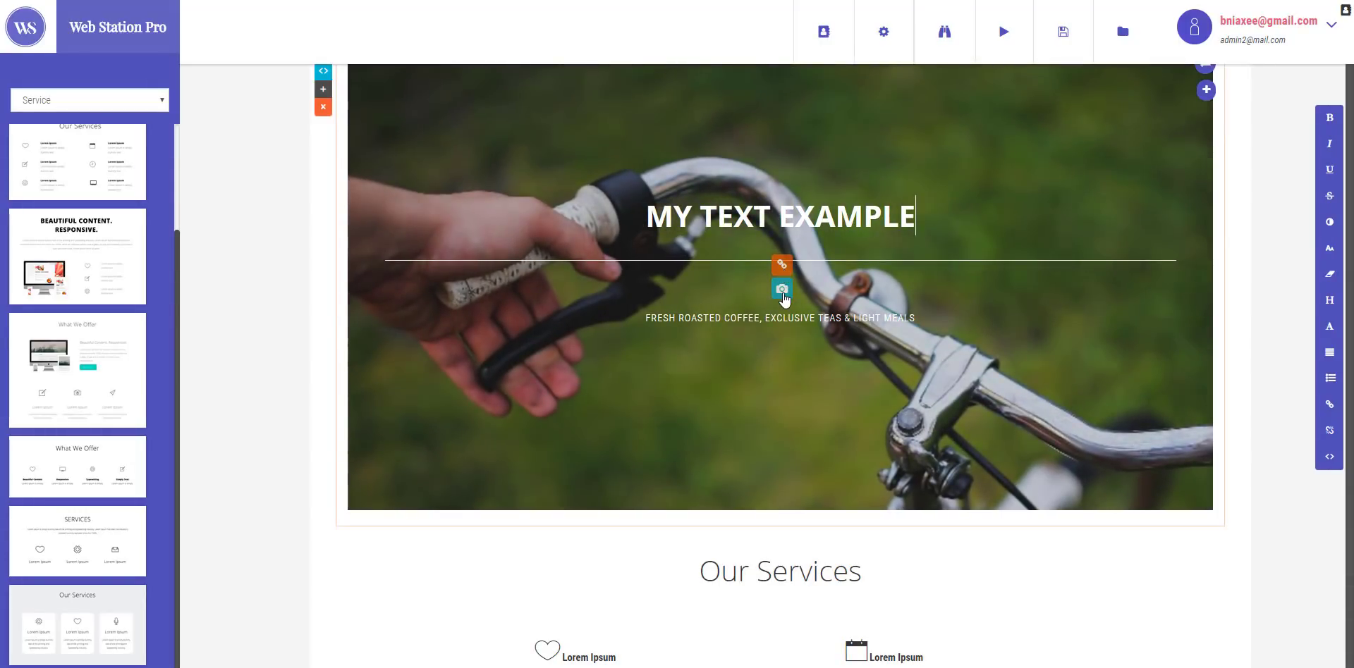
# Cancel the hero image file picker and view the 830px × 410px blank placeholder options
pyautogui.click(782, 290)
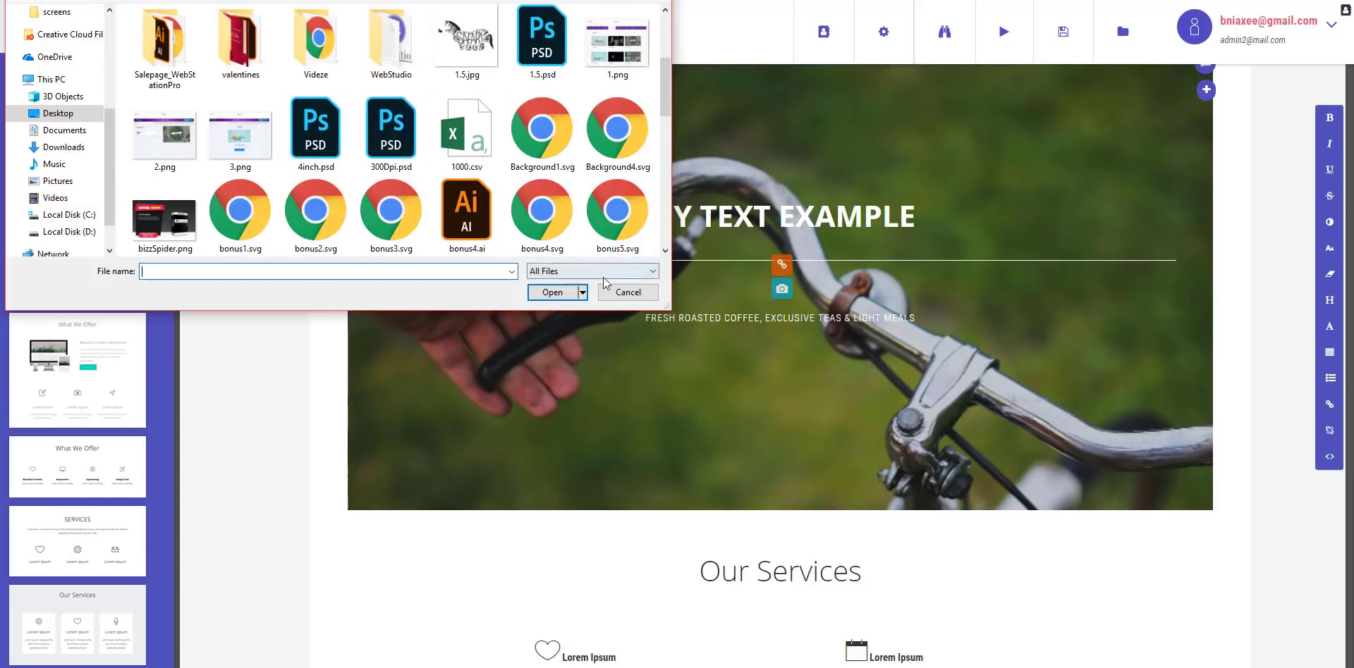
pyautogui.click(628, 292)
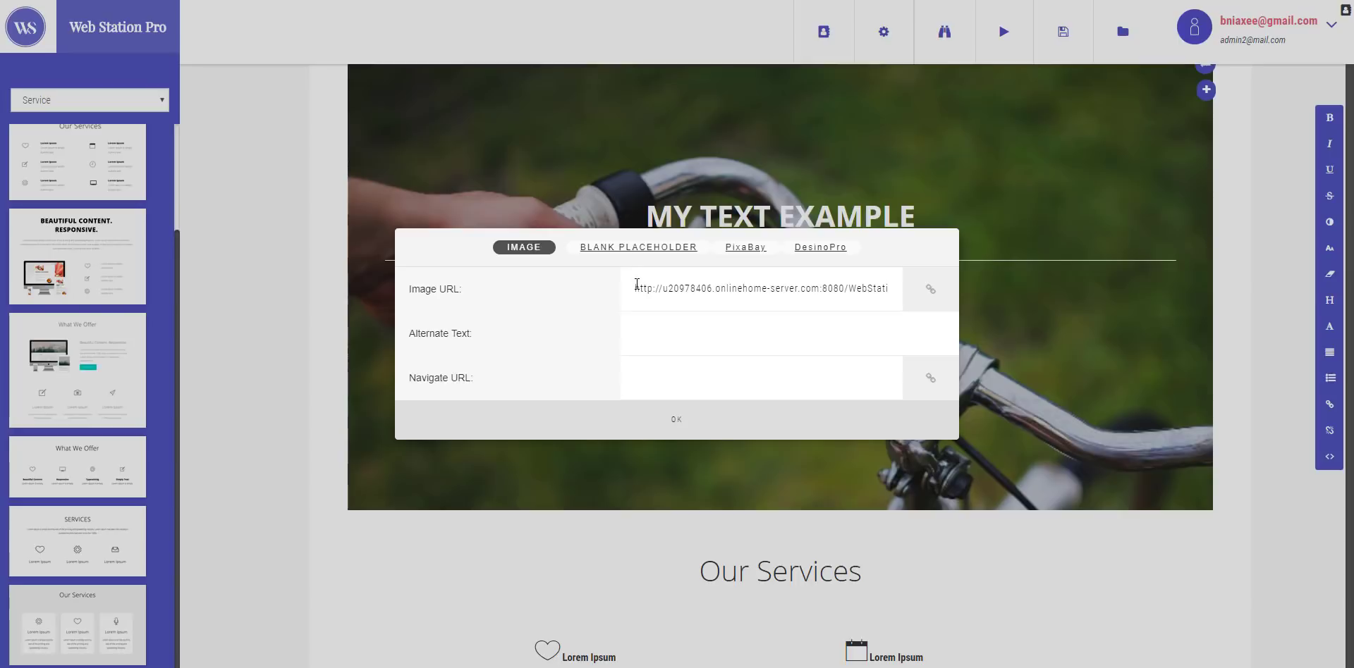
pyautogui.moveTo(636, 285); pyautogui.dragTo(663, 285)
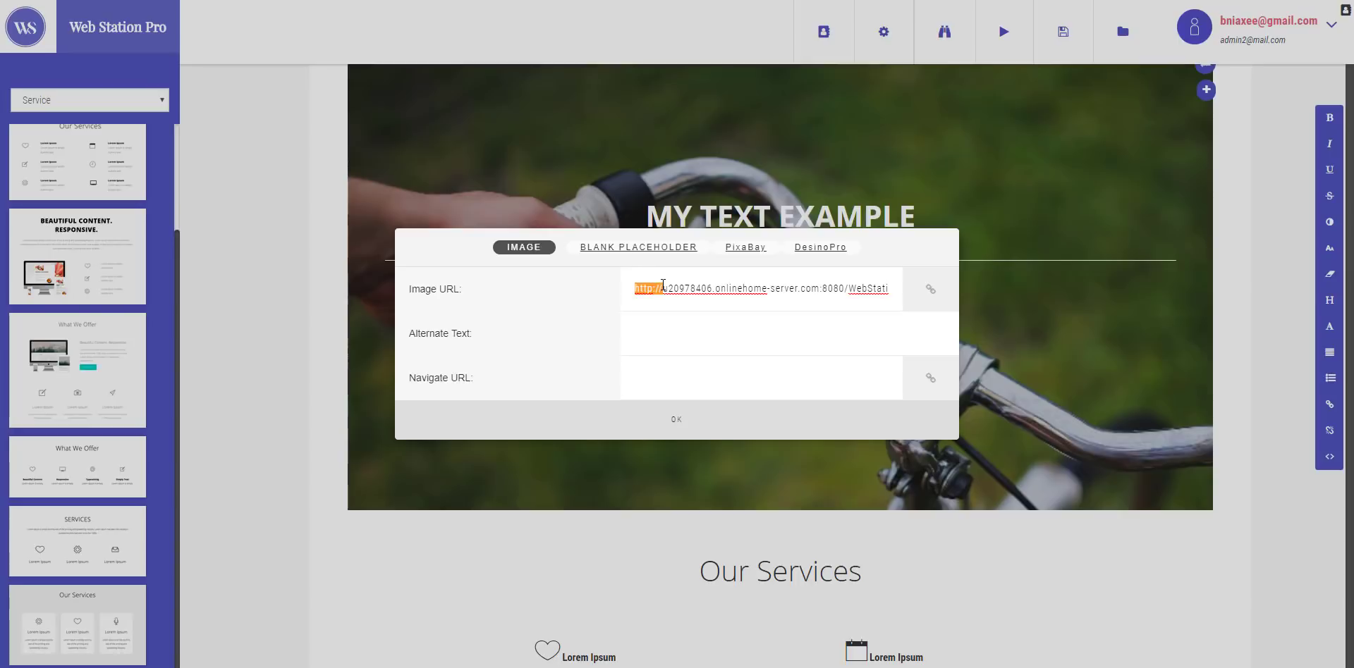
pyautogui.click(627, 247)
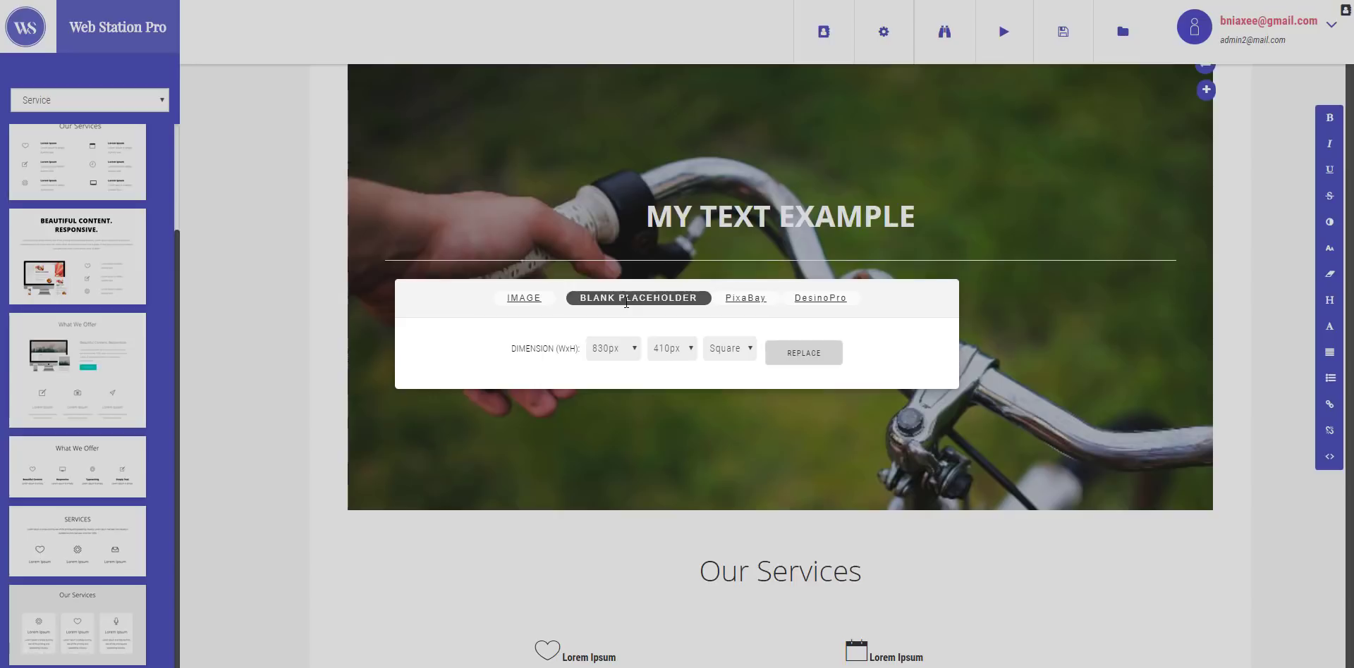
# Search Pixabay for 'Games' and set the chess photo as the hero background
pyautogui.click(725, 305)
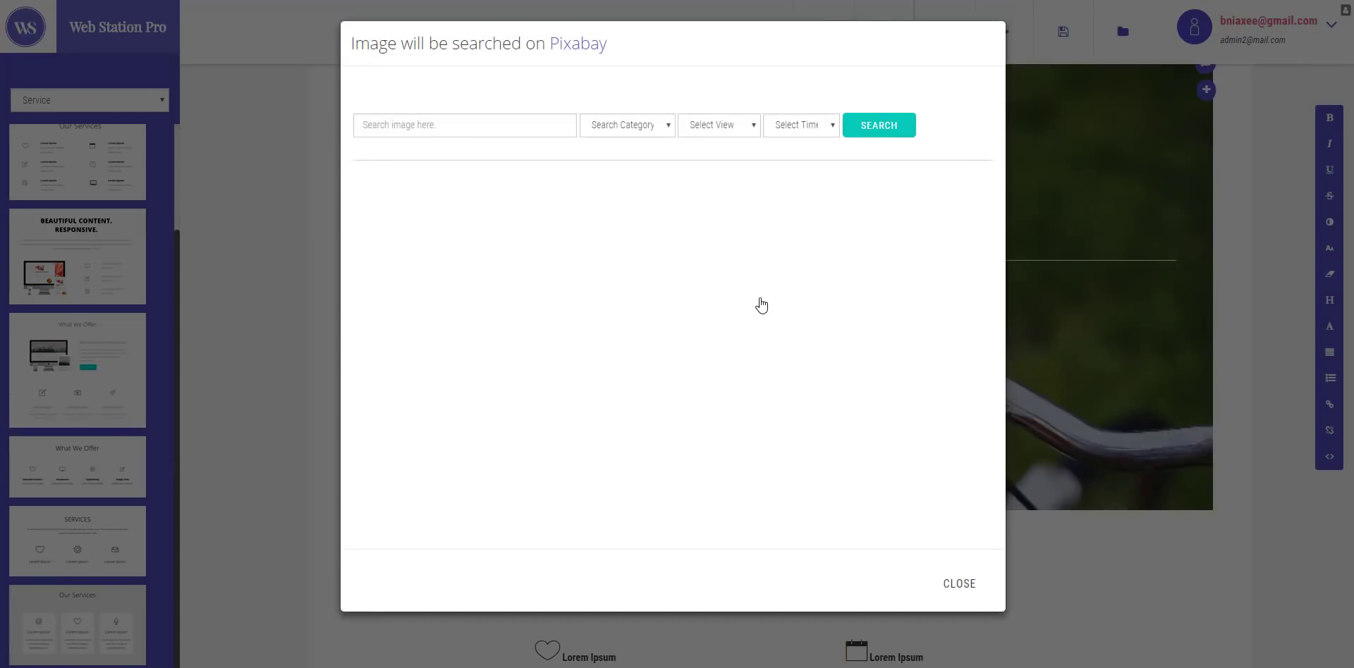
pyautogui.click(532, 127)
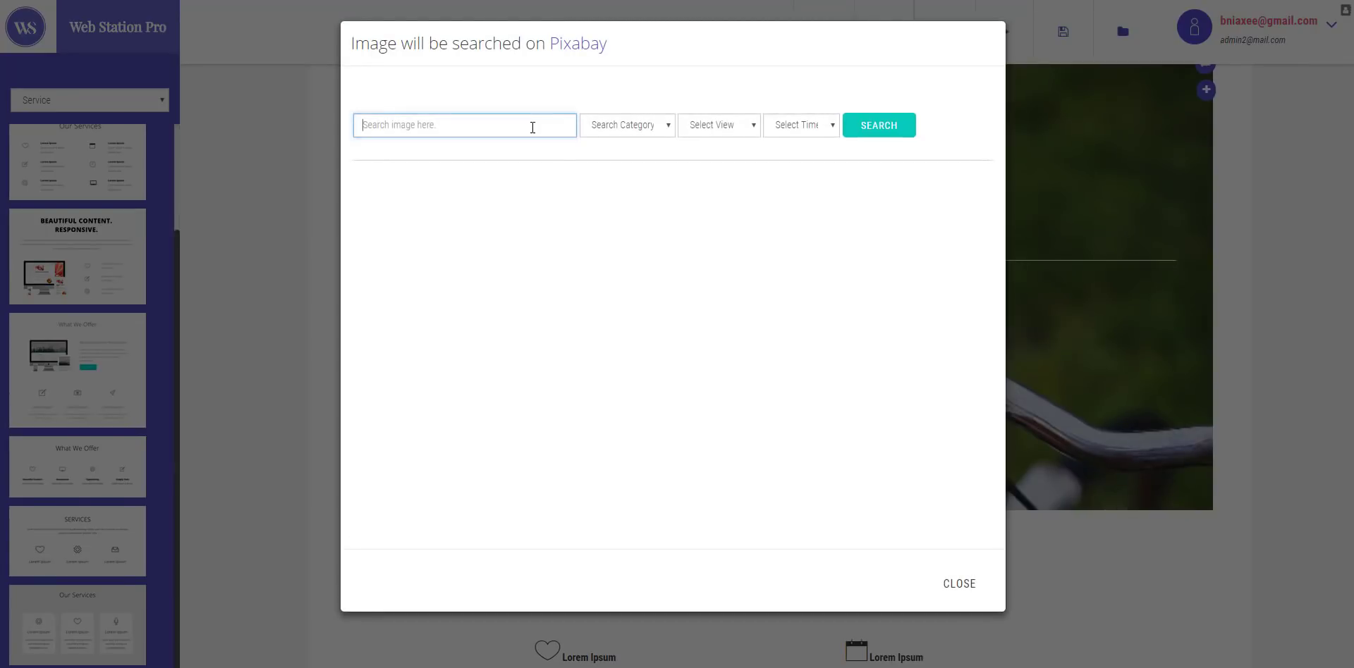
pyautogui.write('Games')
pyautogui.click(857, 138)
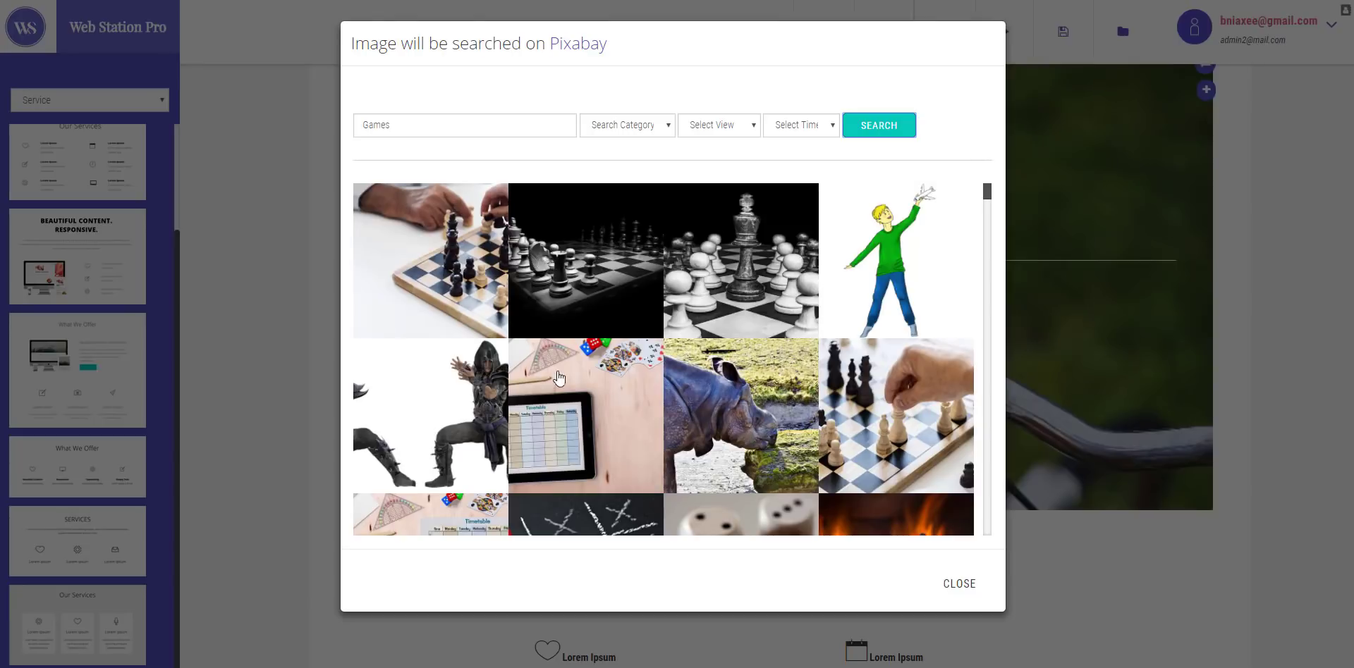
pyautogui.click(955, 389)
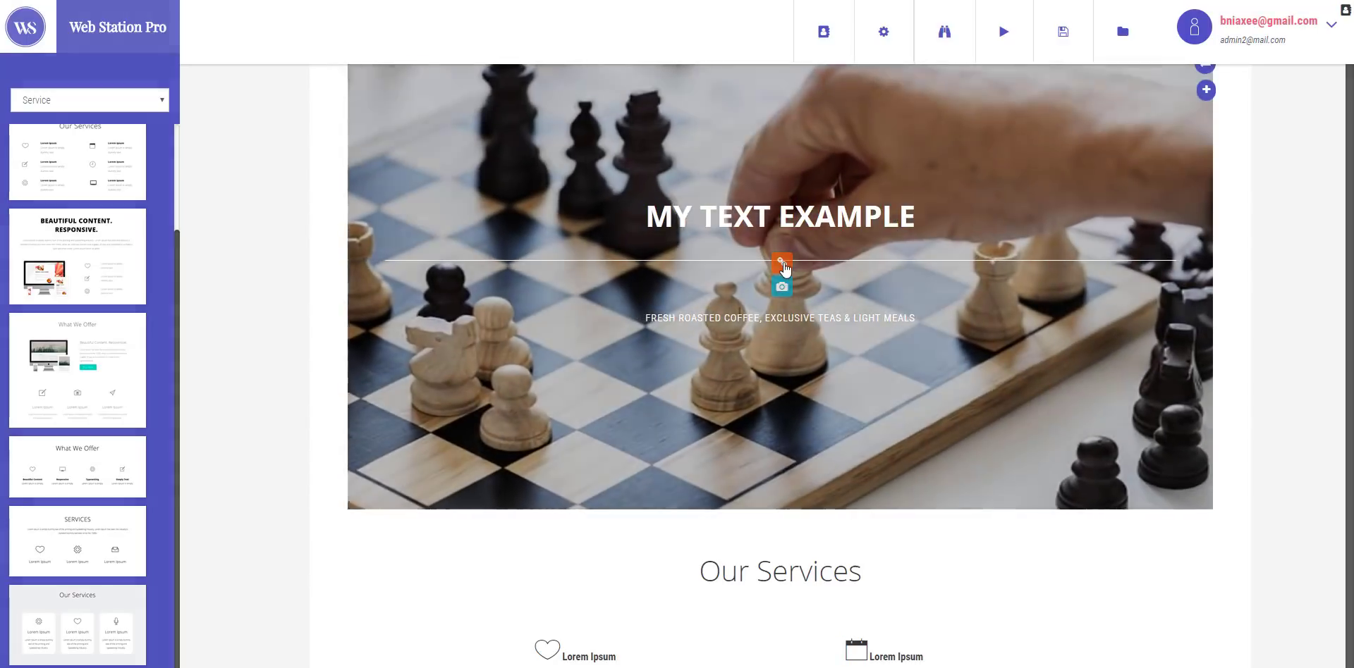
# Reopen the hero image options, close the DesignoPro search, and exit without changes
pyautogui.click(781, 286)
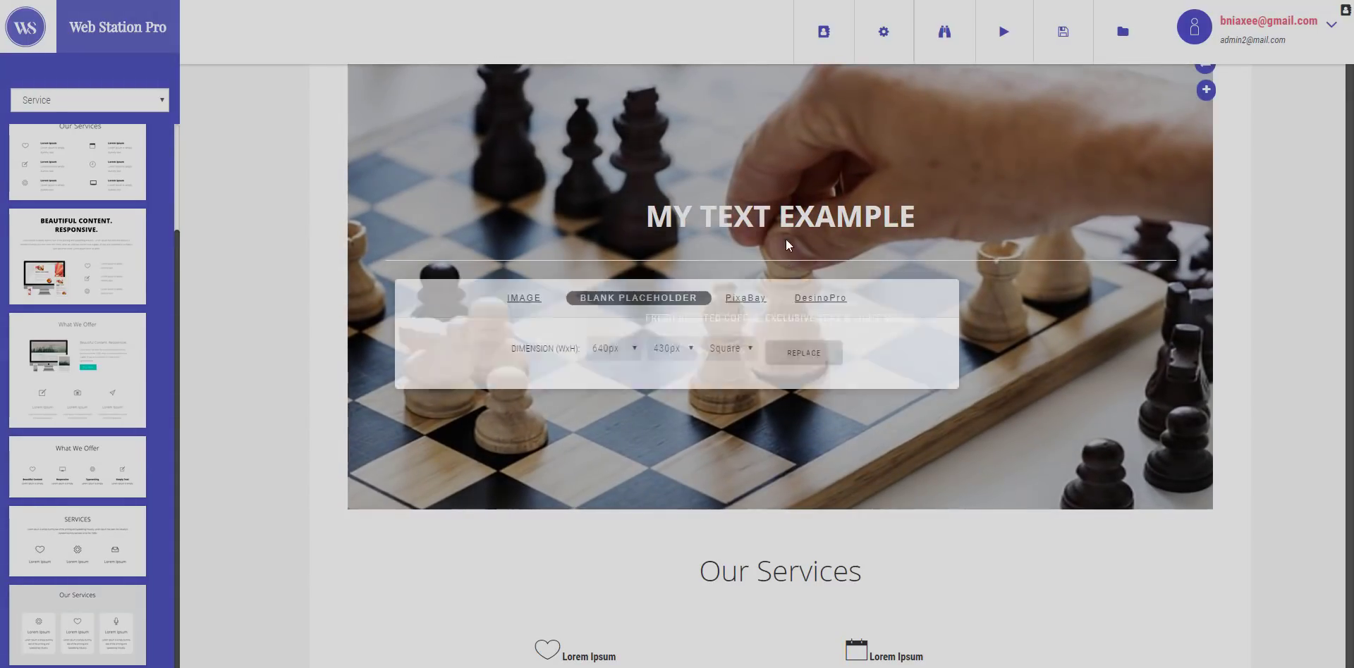
pyautogui.click(804, 302)
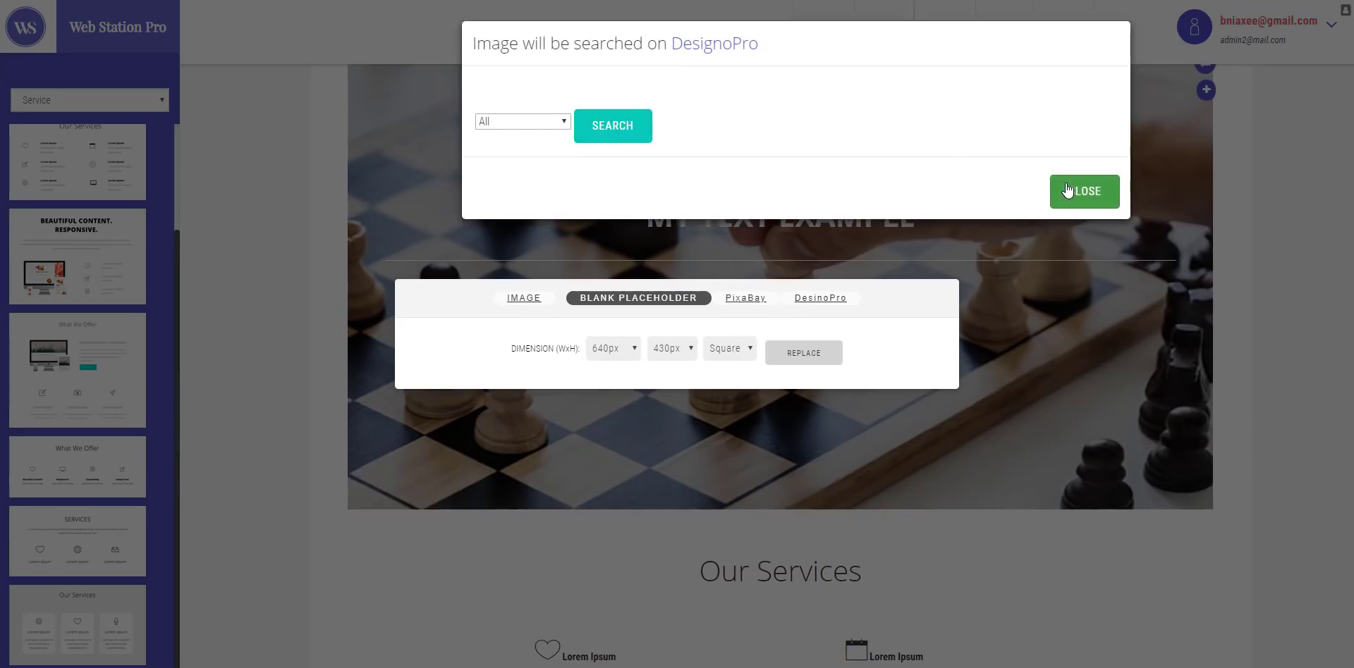
pyautogui.click(1068, 190)
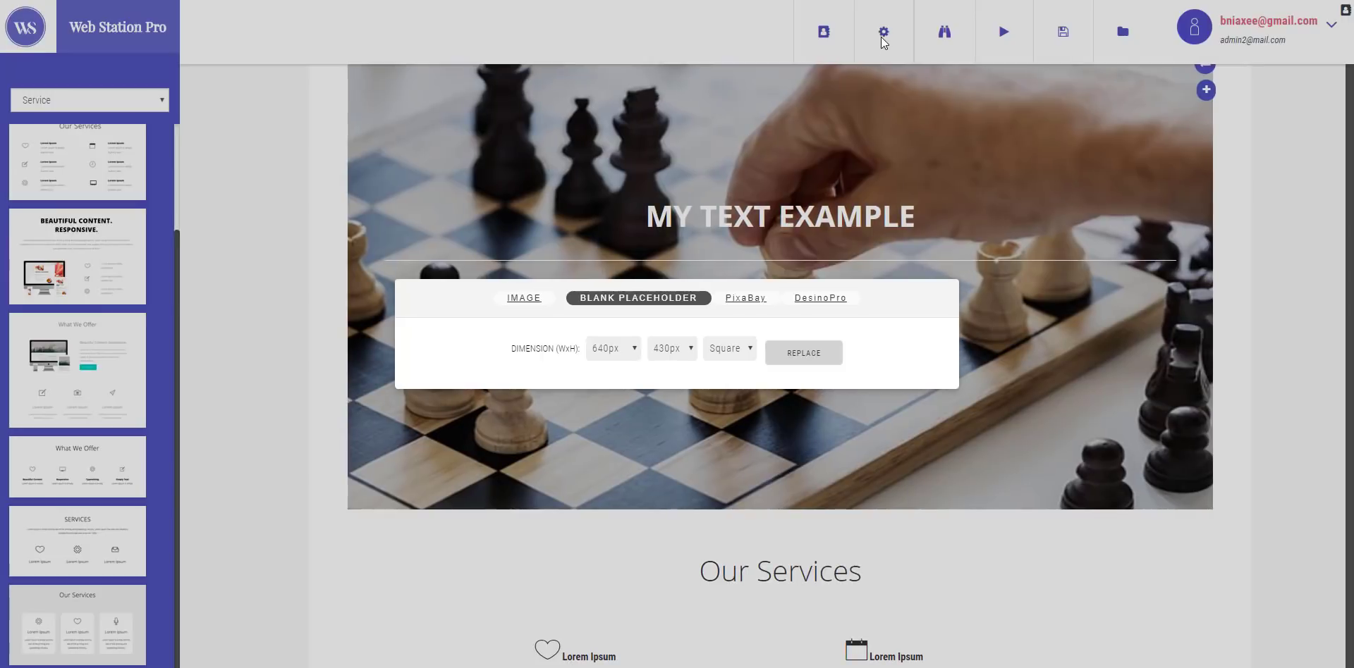
pyautogui.click(1075, 365)
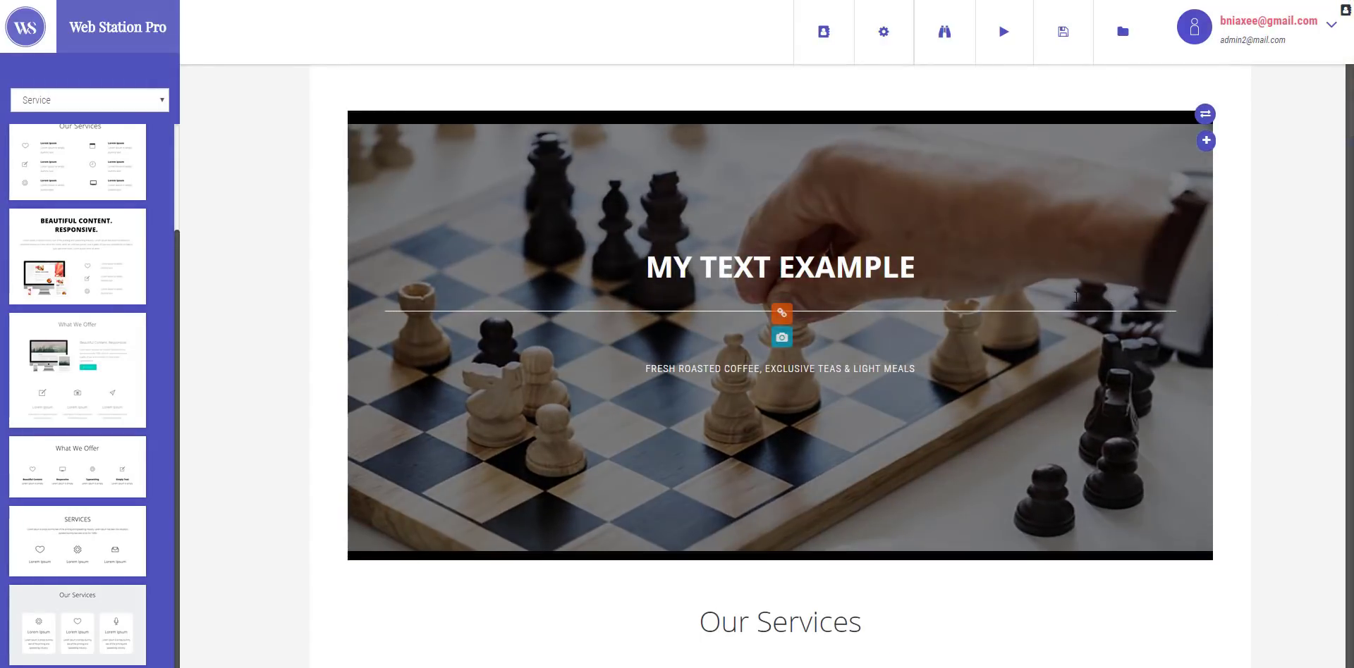
pyautogui.scroll(-5, 1072, 293)
# Make the MY TEXT EXAMPLE heading non-bold, italic and underlined, with strikethrough left off
pyautogui.scroll(3, 1073, 293)
pyautogui.click(862, 155)
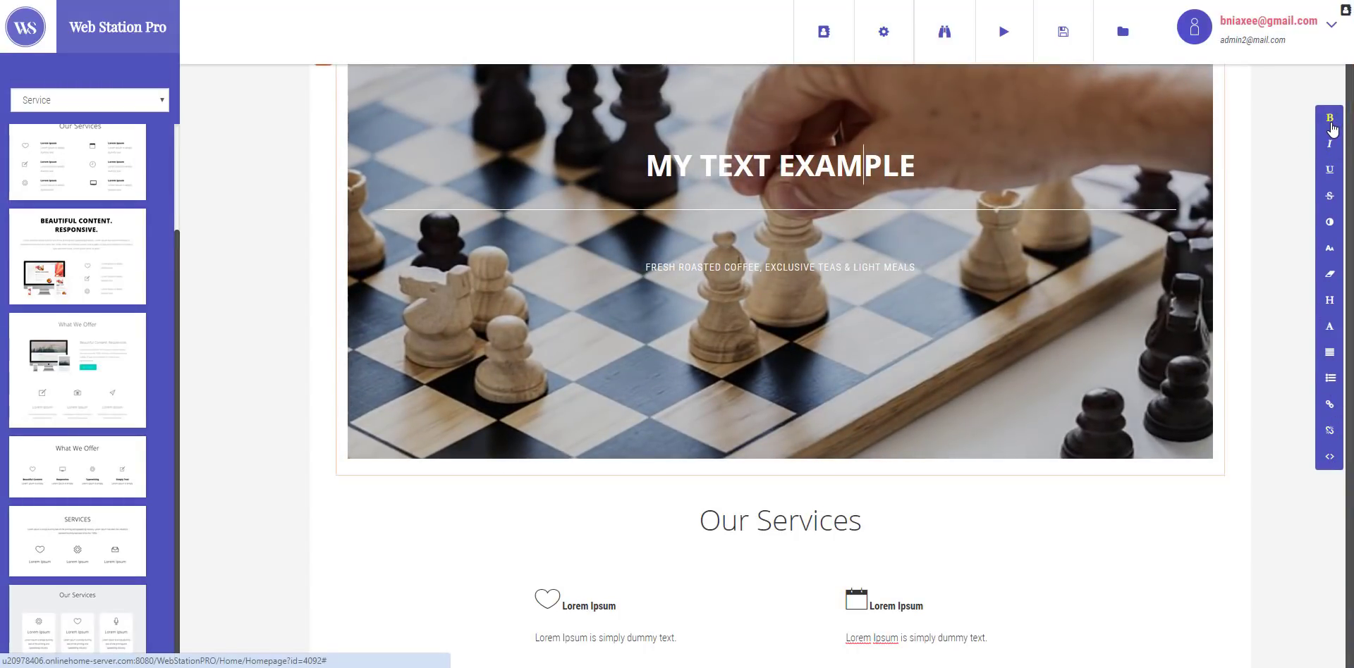
pyautogui.moveTo(657, 168)
pyautogui.moveTo(647, 166); pyautogui.dragTo(915, 168)
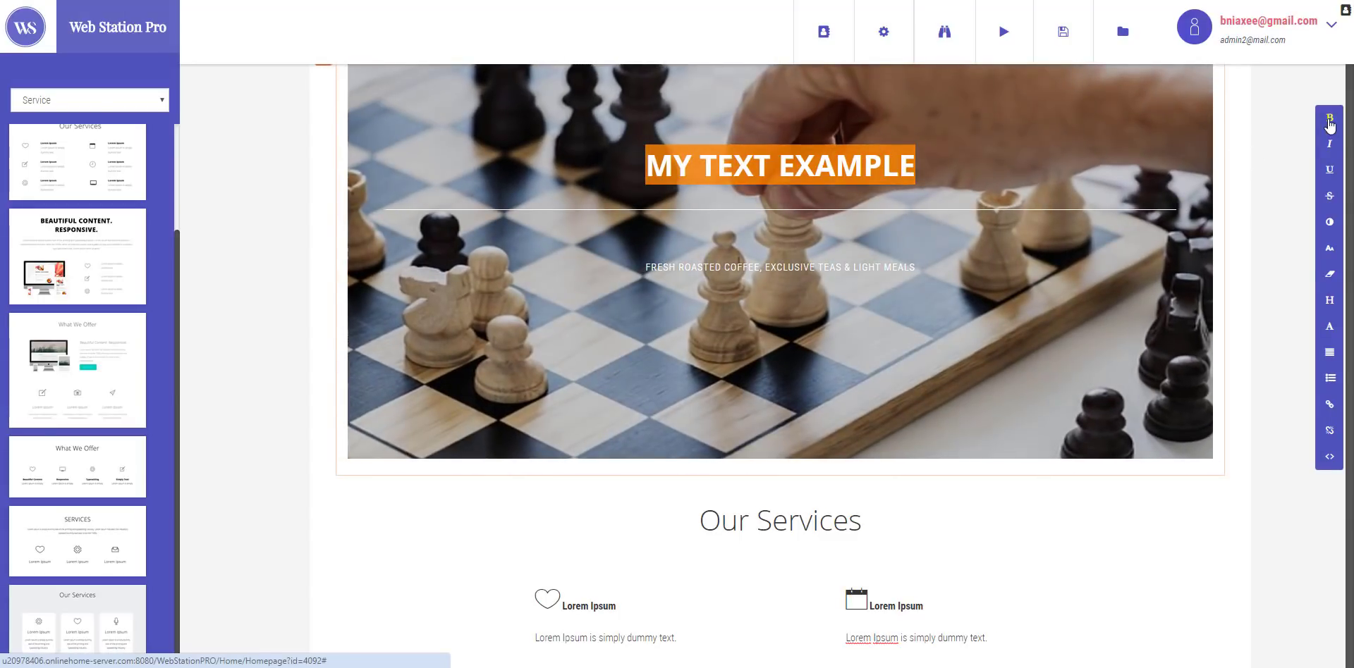
pyautogui.click(1329, 121)
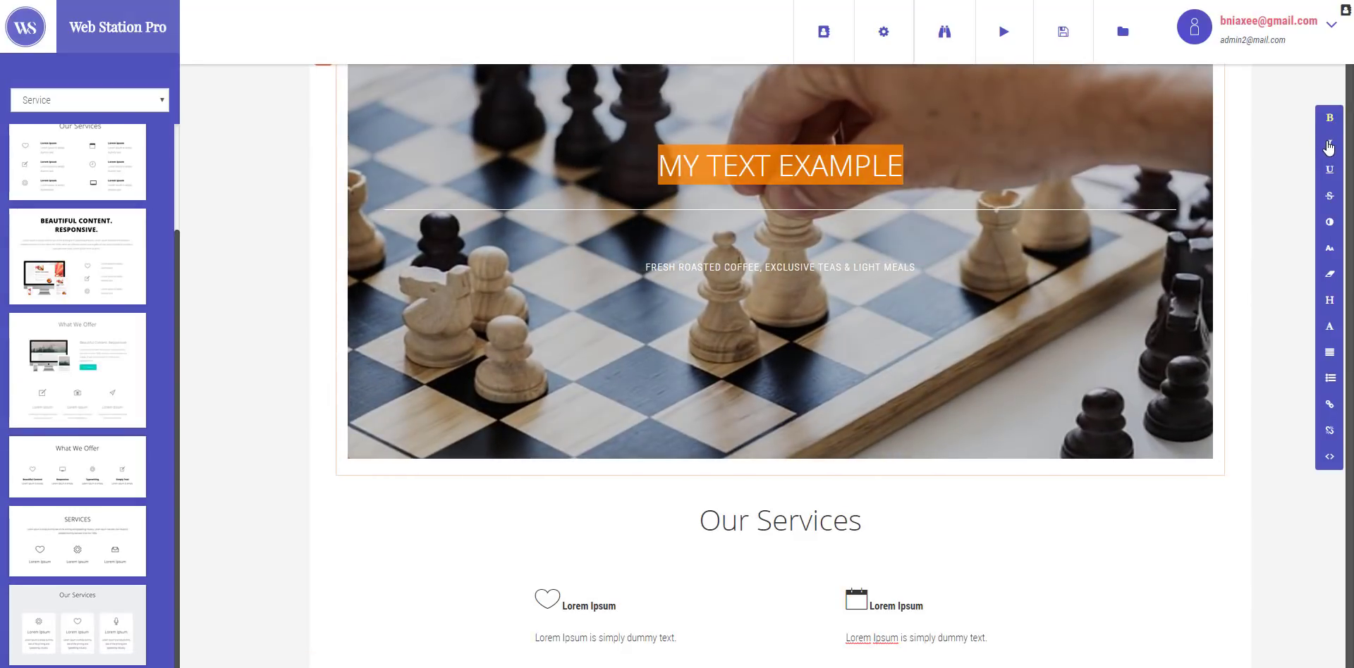
pyautogui.click(1329, 143)
pyautogui.click(1330, 171)
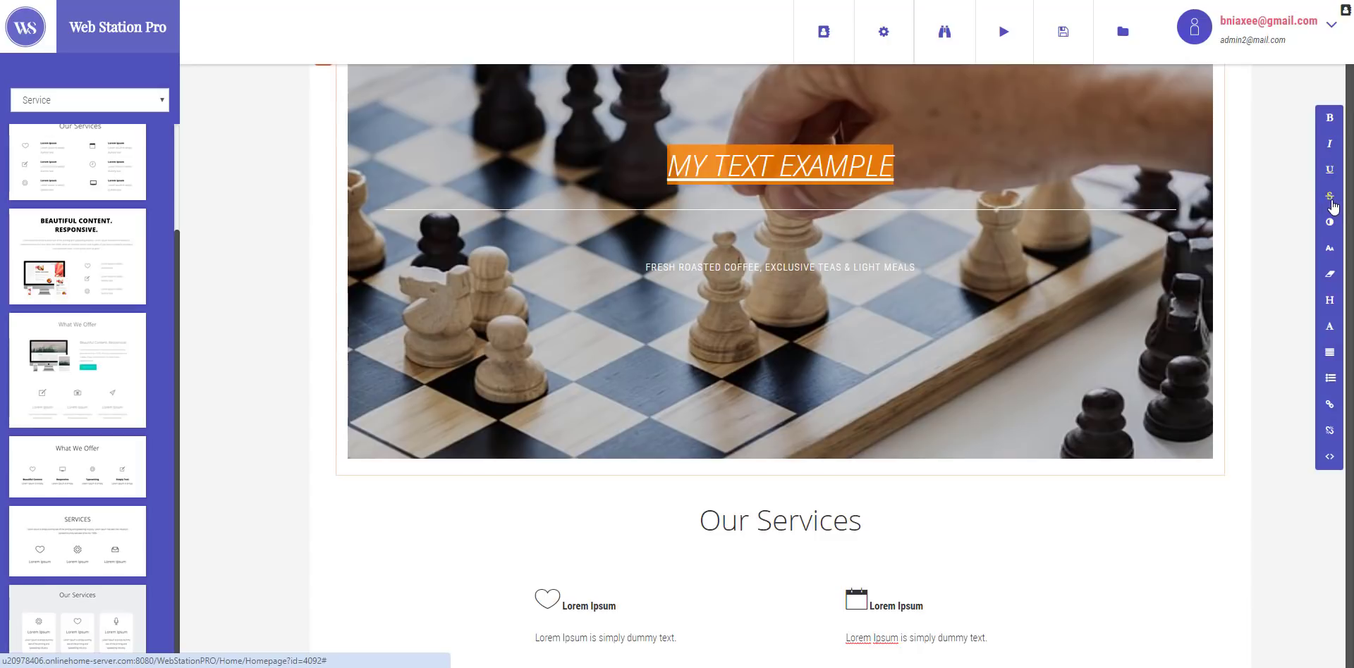
pyautogui.click(1330, 201)
pyautogui.click(1331, 202)
# Show the heading's colour palette with Text Color kept as the colour target
pyautogui.click(1329, 222)
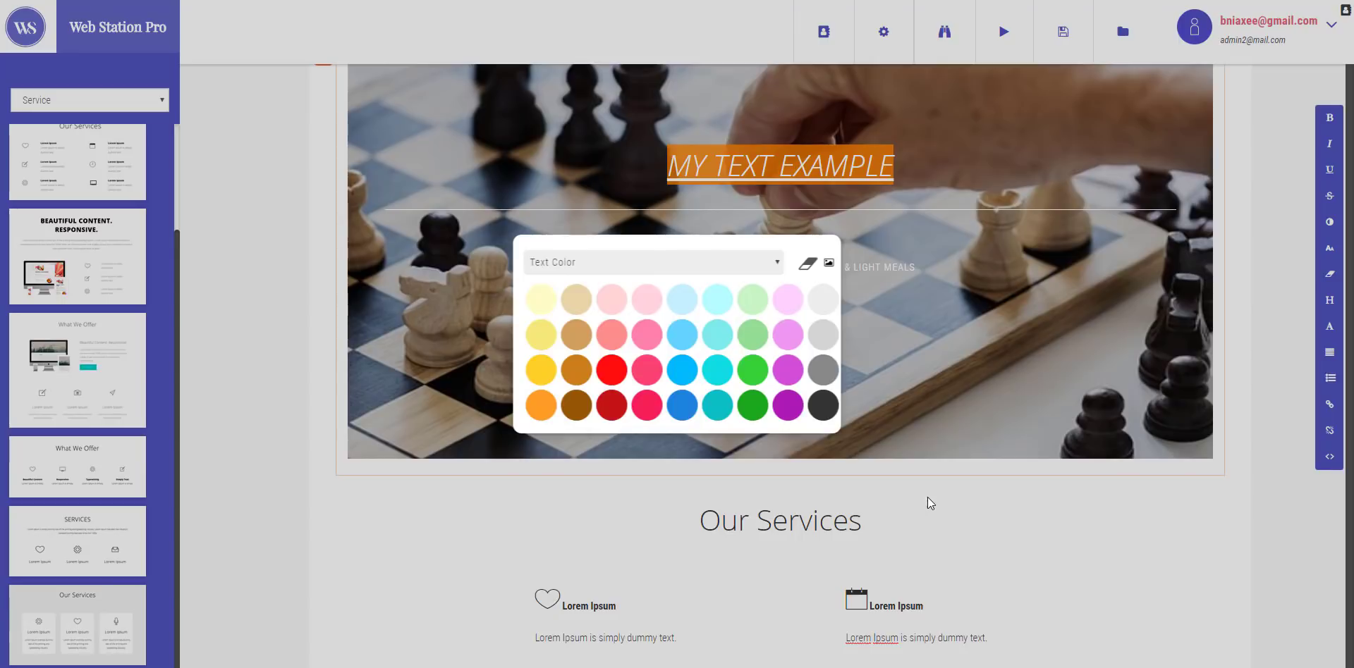
pyautogui.click(763, 266)
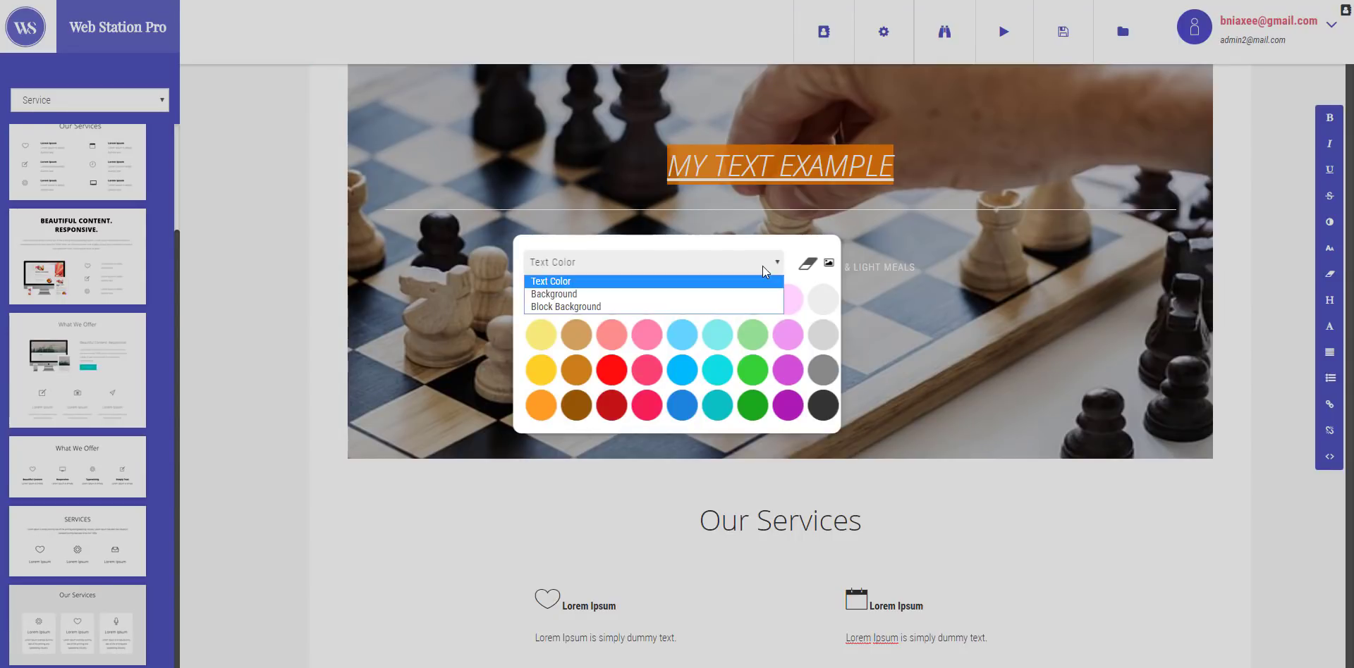
pyautogui.click(763, 265)
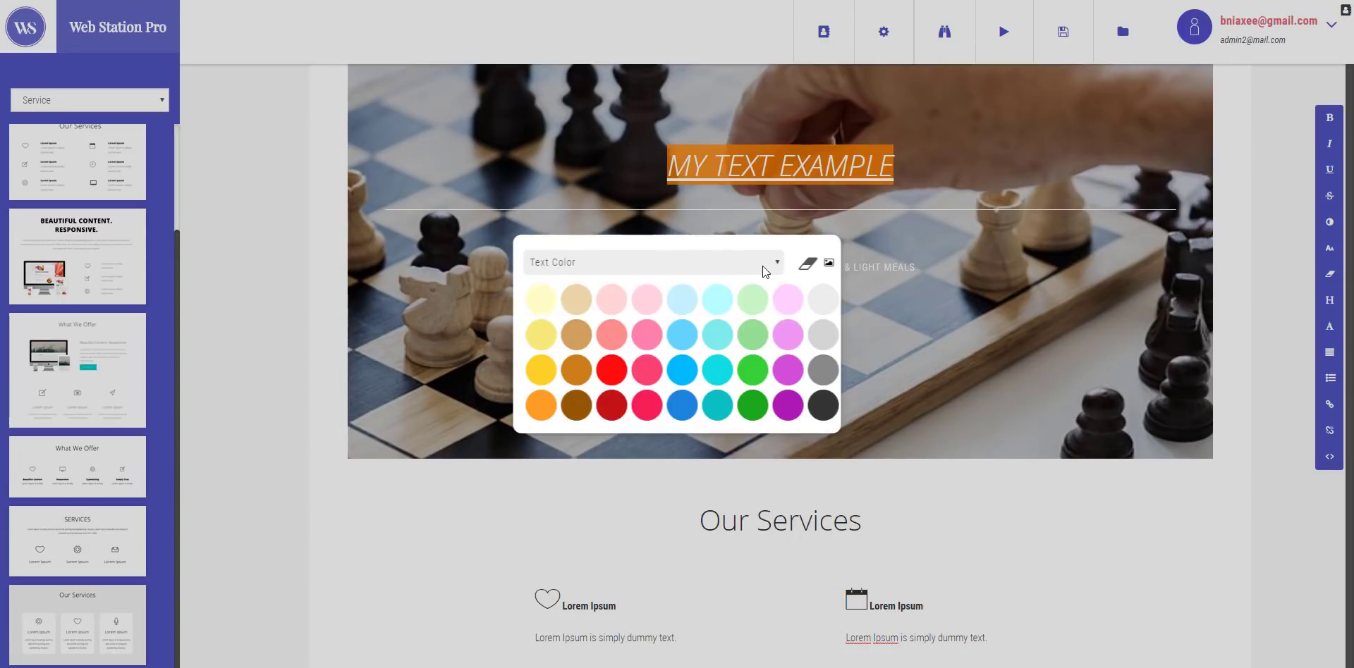
pyautogui.click(762, 265)
pyautogui.click(763, 265)
# Dismiss the colour palette and switch the Our Services block from boxed to full width
pyautogui.click(984, 533)
pyautogui.scroll(-3, 987, 507)
pyautogui.scroll(-3, 987, 494)
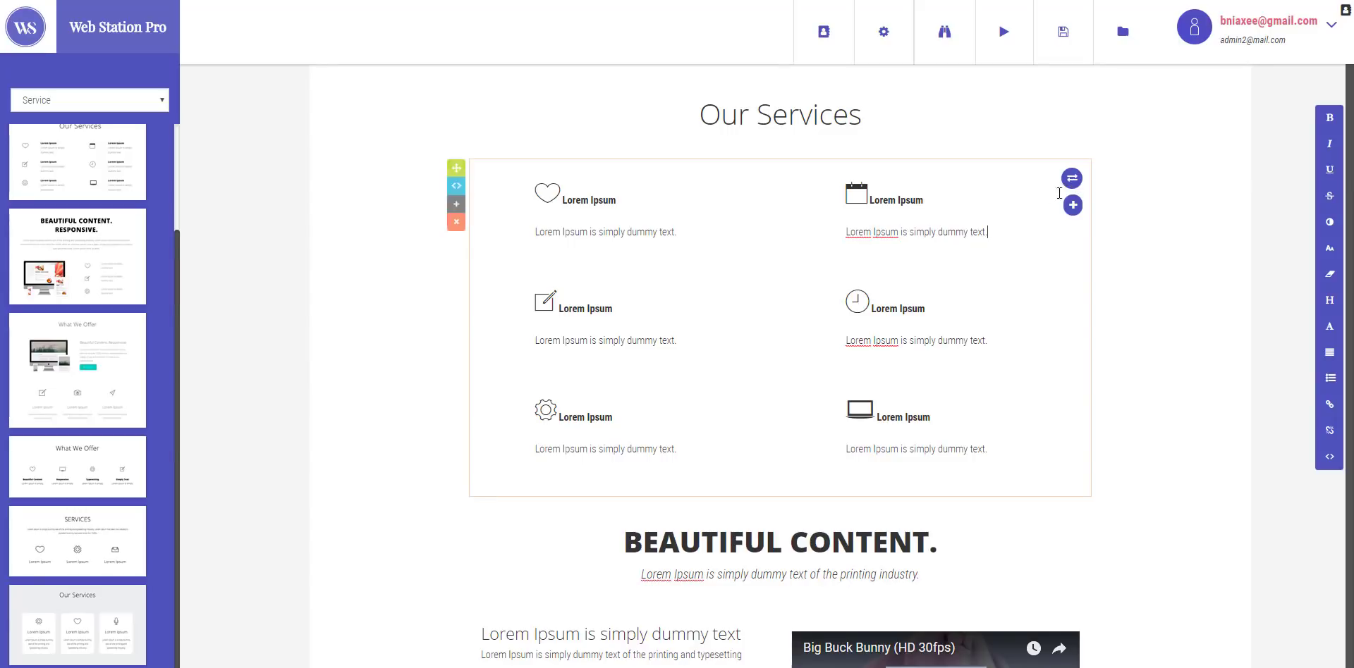
pyautogui.click(1070, 180)
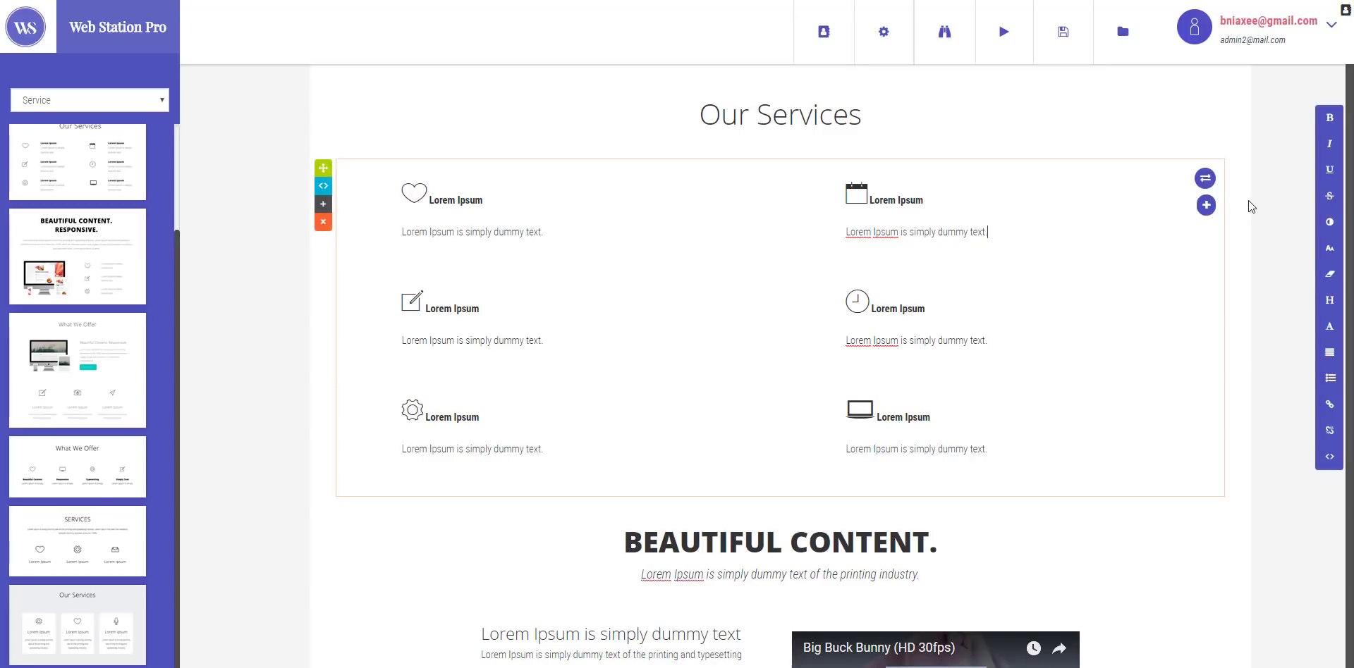
# Set the Our Services Block Background colour to light blue
pyautogui.click(1329, 221)
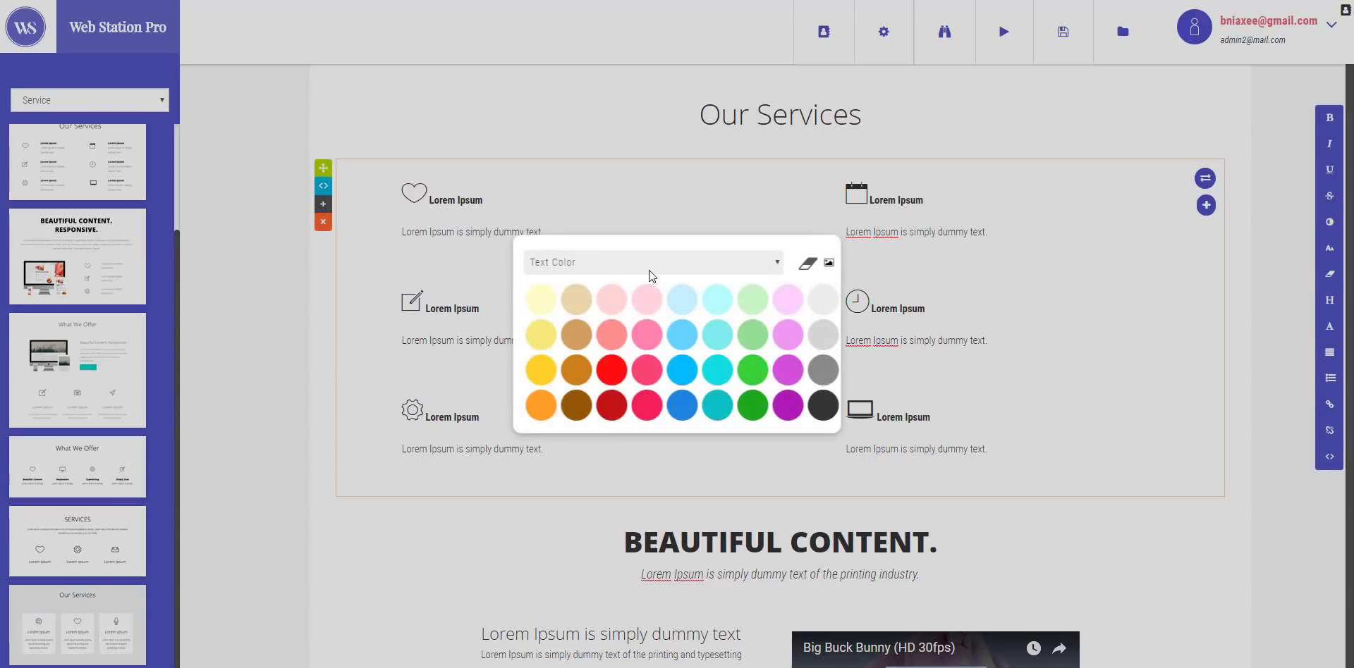
pyautogui.click(725, 262)
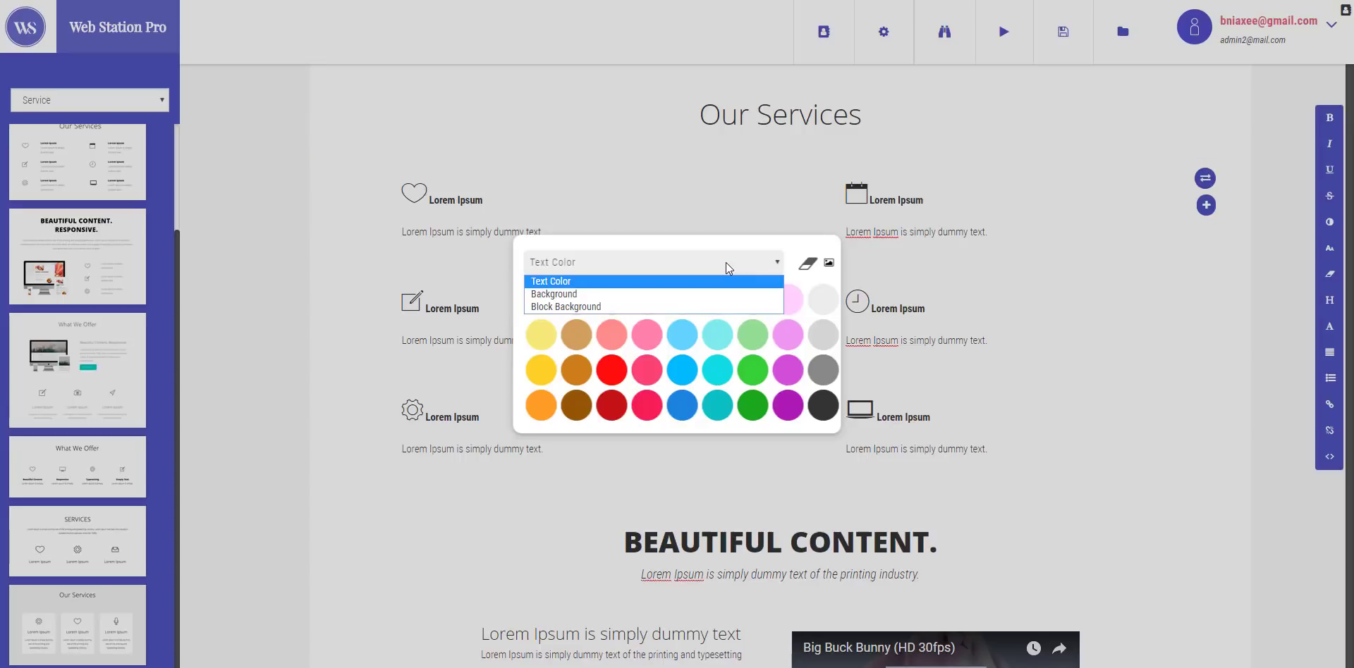
pyautogui.click(721, 309)
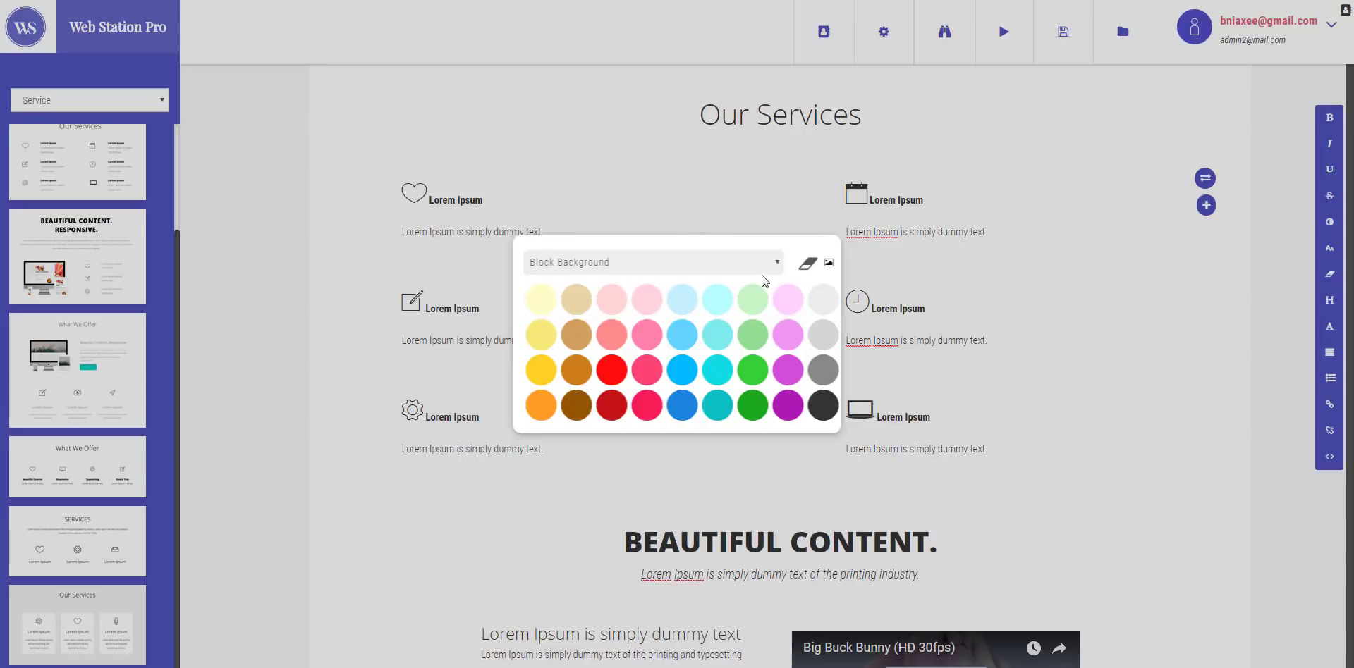
pyautogui.click(677, 343)
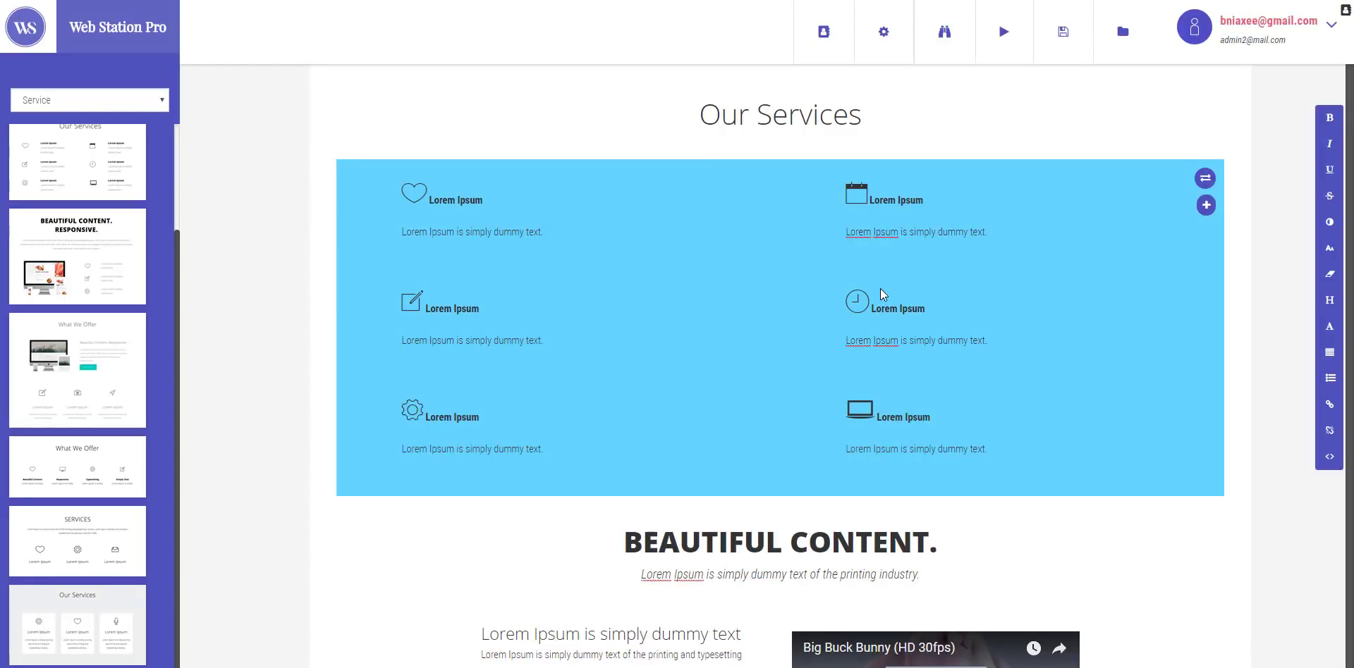
pyautogui.scroll(2, 880, 290)
pyautogui.click(1018, 370)
# Colour the top-left Lorem Ipsum heading text dark grey
pyautogui.click(900, 334)
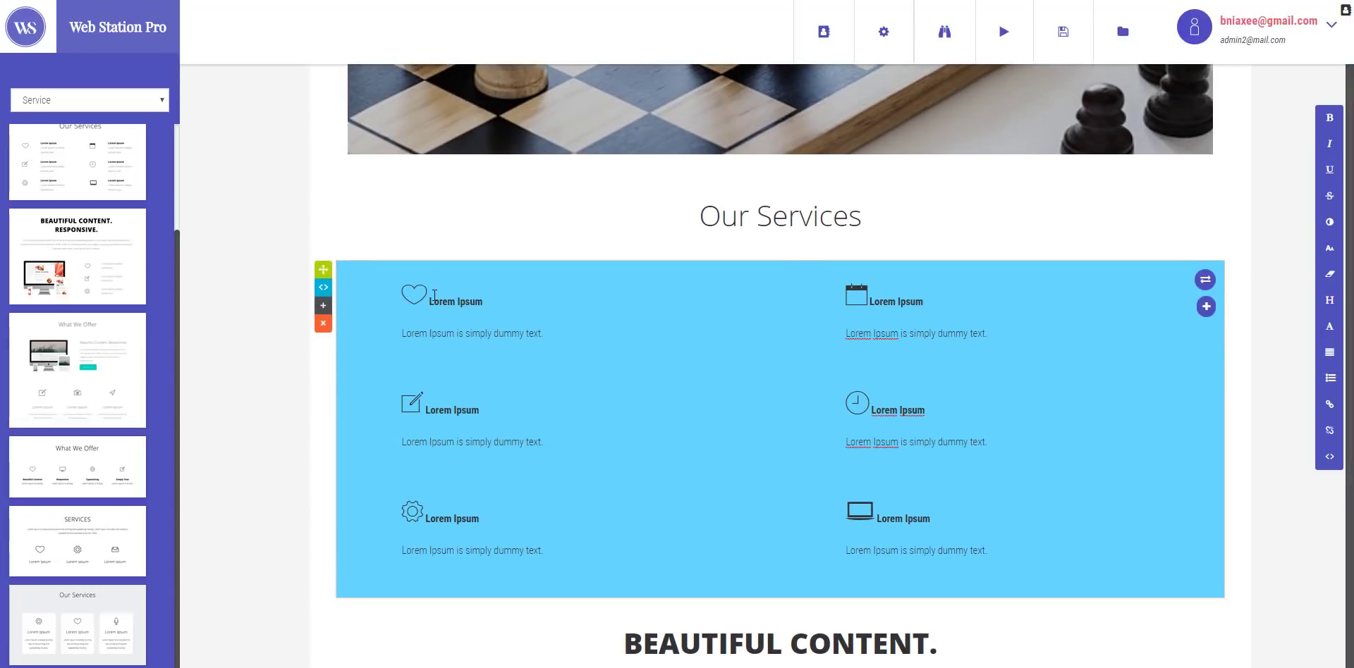
pyautogui.moveTo(434, 296); pyautogui.dragTo(487, 304)
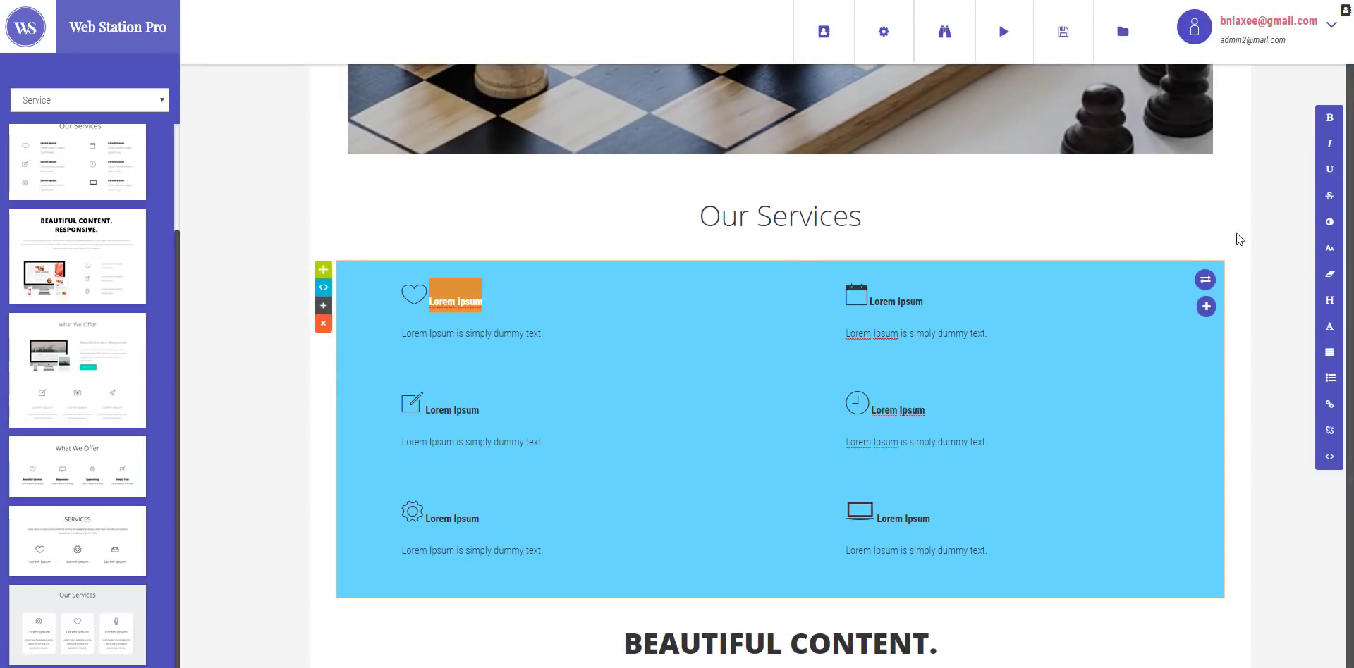
pyautogui.click(1329, 223)
pyautogui.click(670, 271)
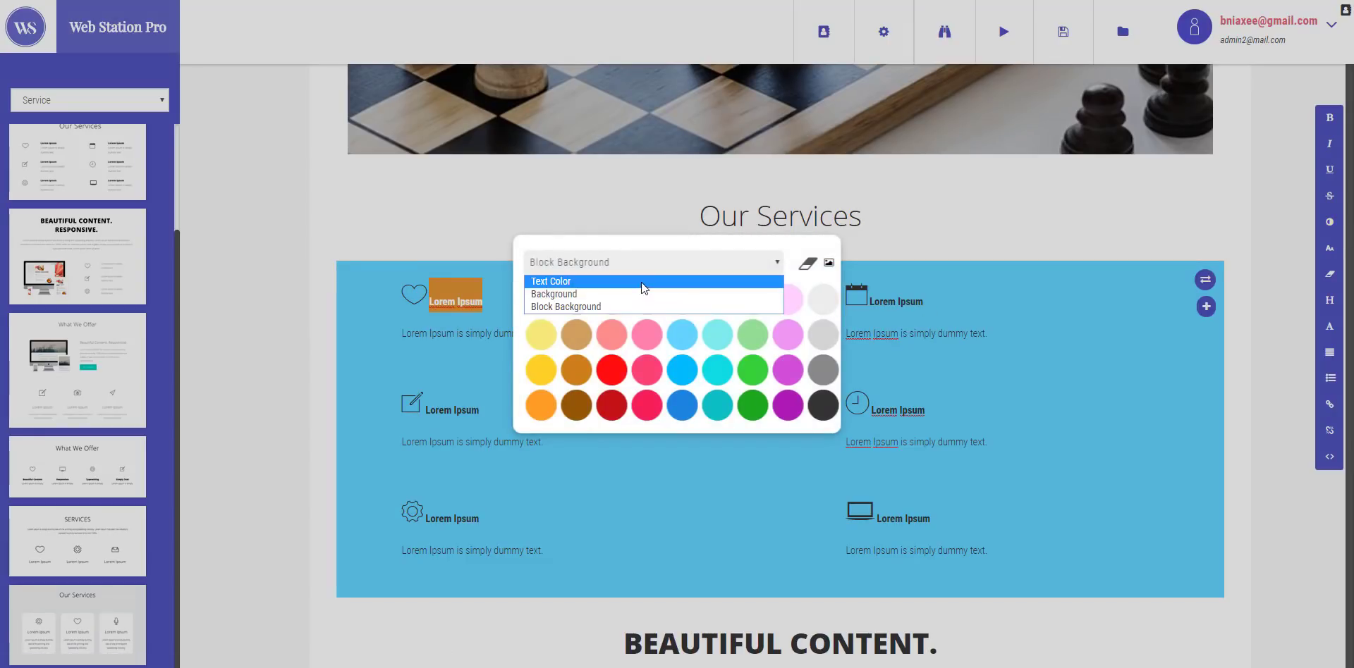
pyautogui.click(641, 282)
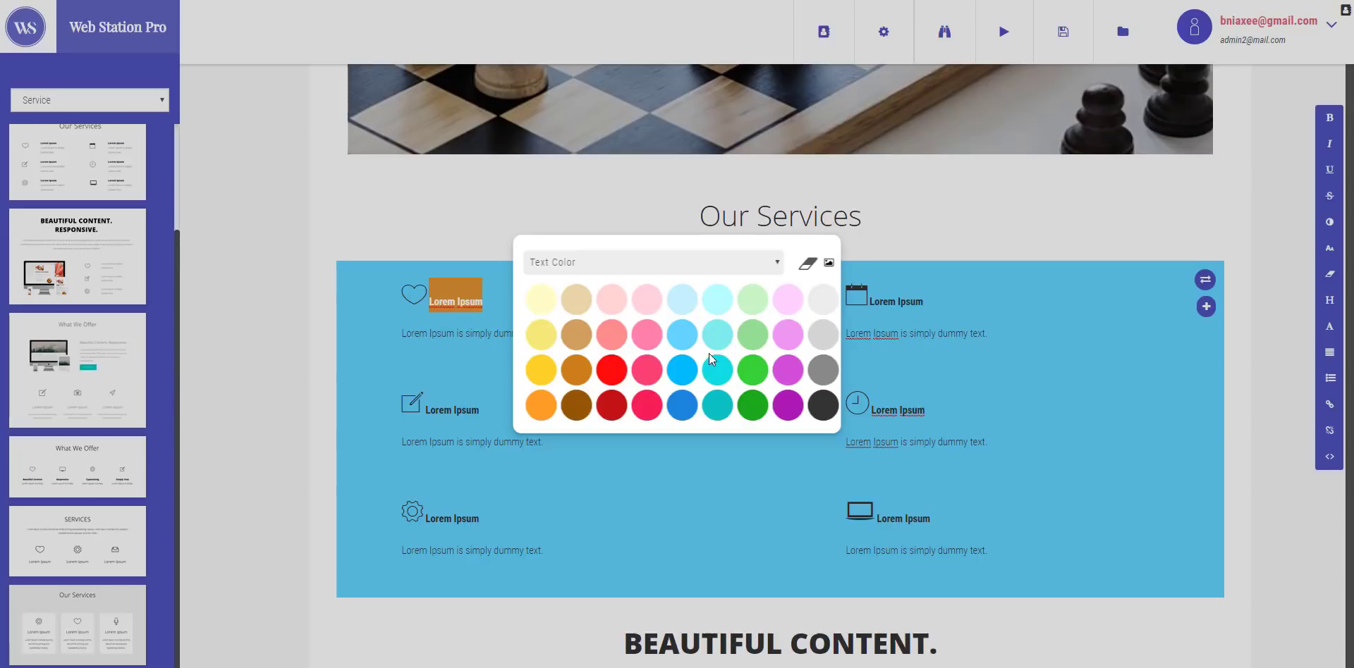
pyautogui.click(823, 407)
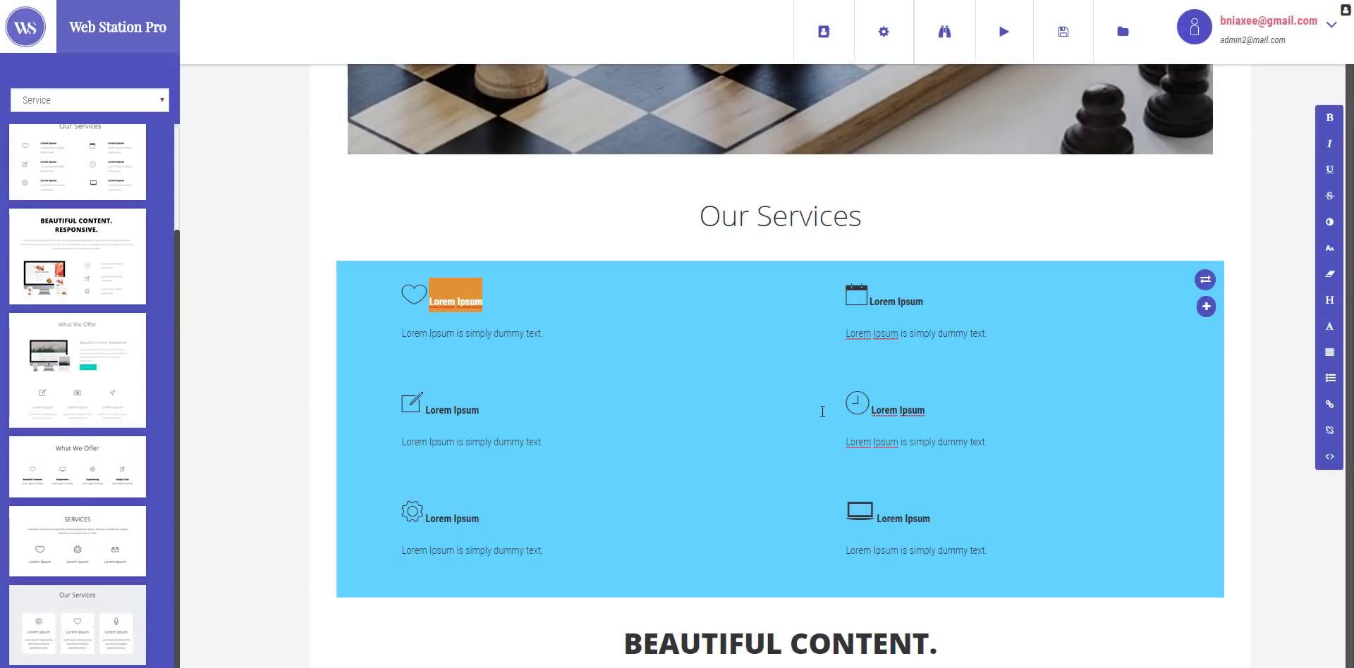
# Recolour the top-left Lorem Ipsum heading light green
pyautogui.moveTo(429, 301); pyautogui.dragTo(493, 306)
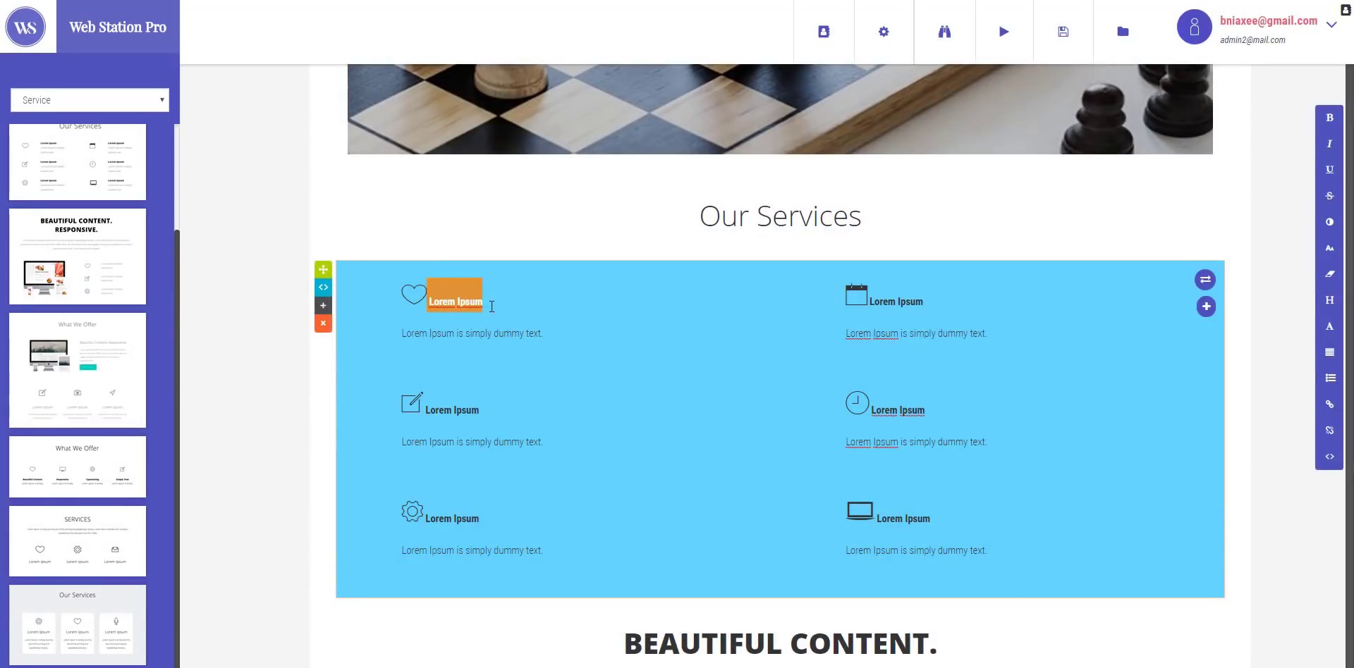
pyautogui.click(1329, 221)
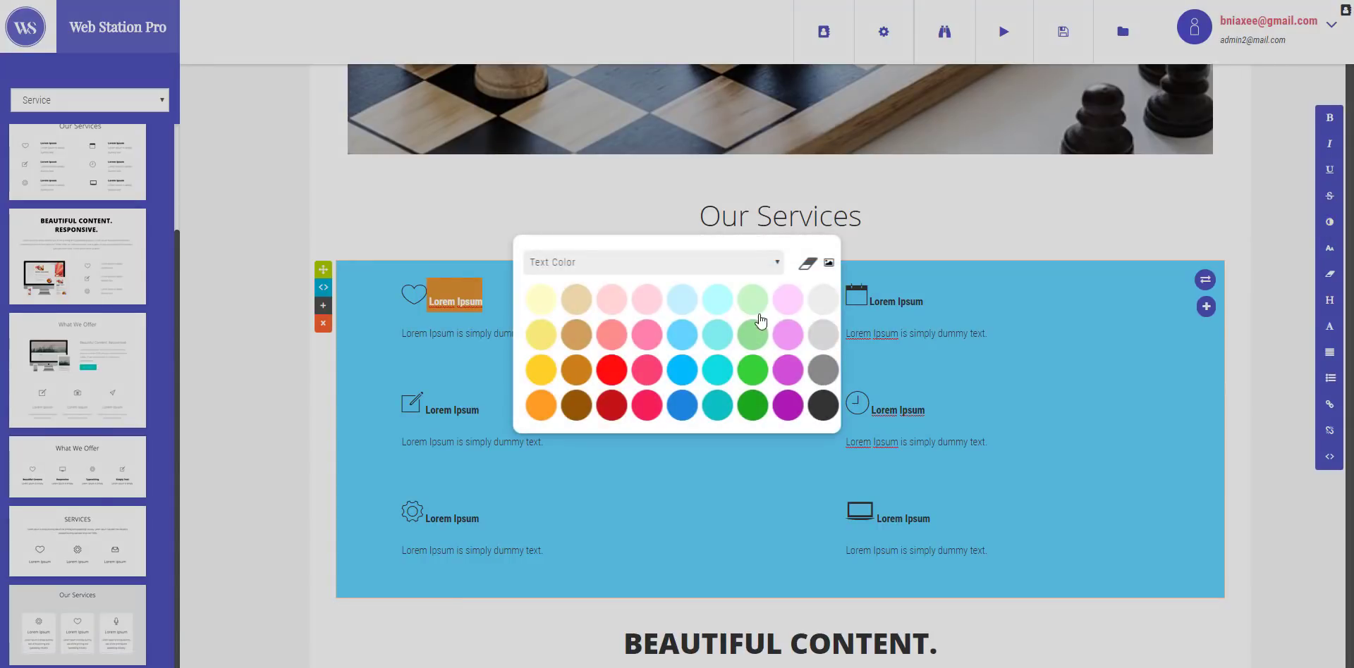
pyautogui.click(755, 310)
pyautogui.click(678, 383)
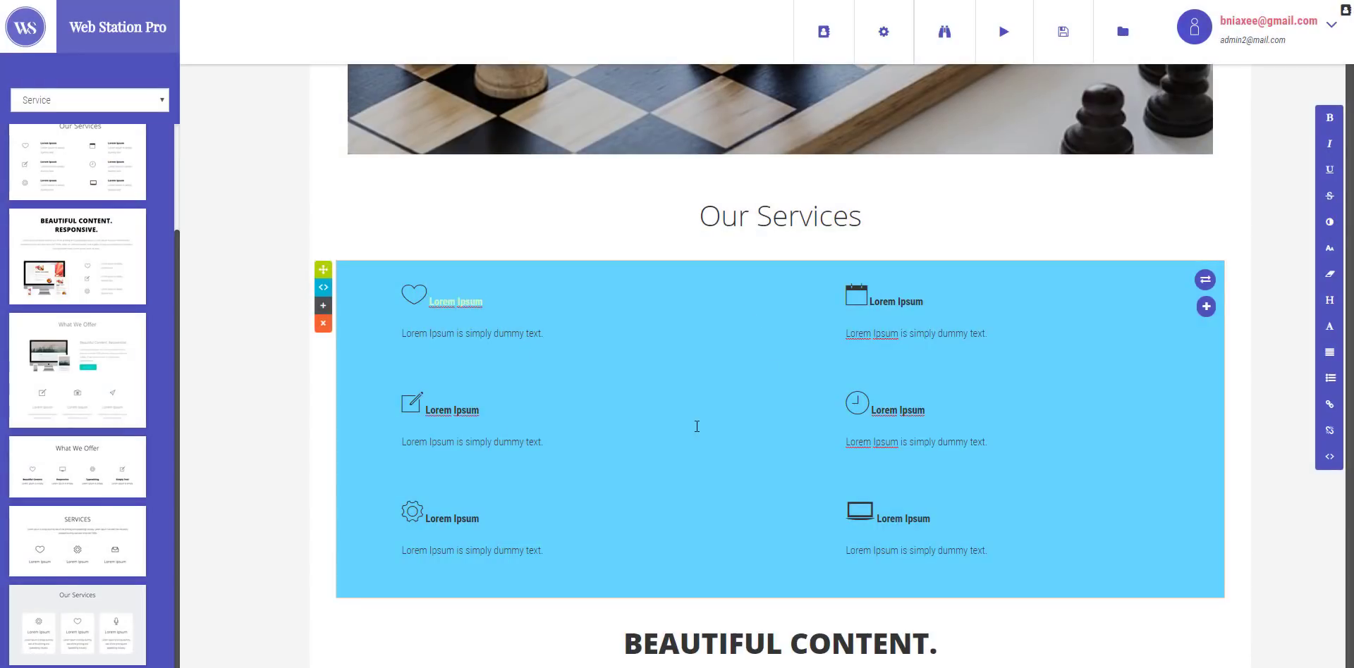
pyautogui.scroll(-3, 792, 310)
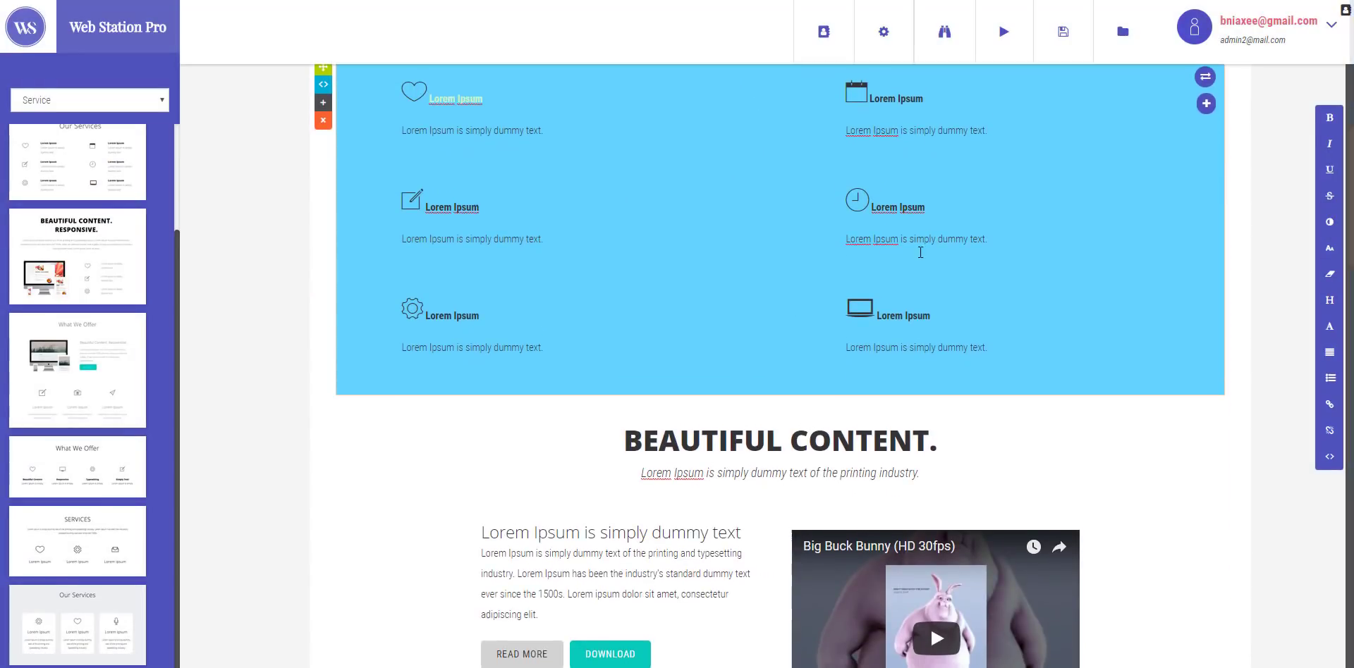
pyautogui.scroll(4, 879, 217)
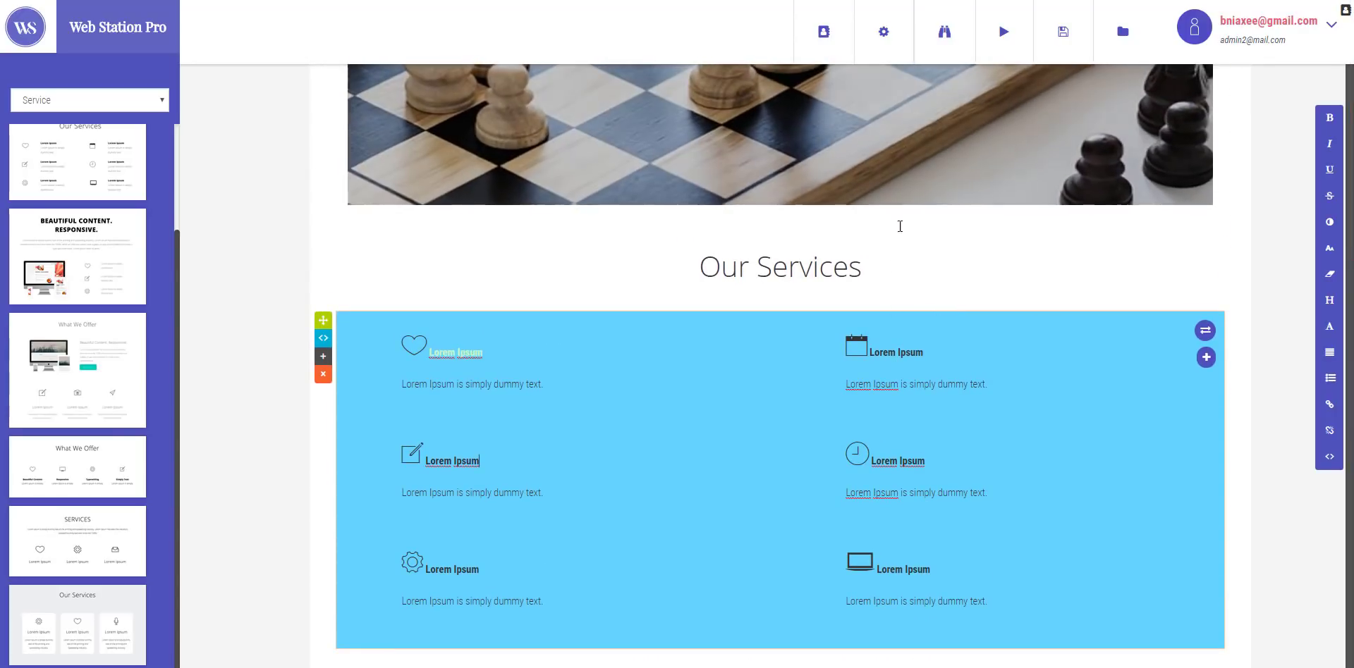
pyautogui.scroll(2, 858, 385)
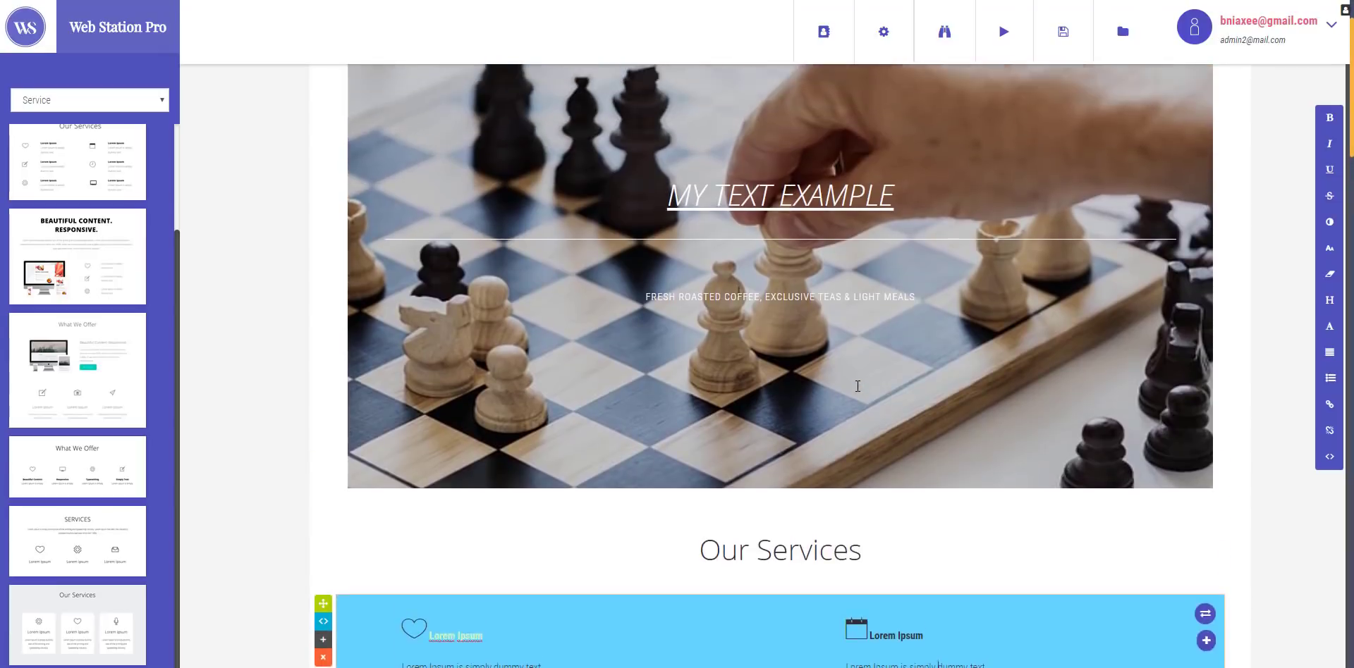
pyautogui.scroll(-7, 857, 386)
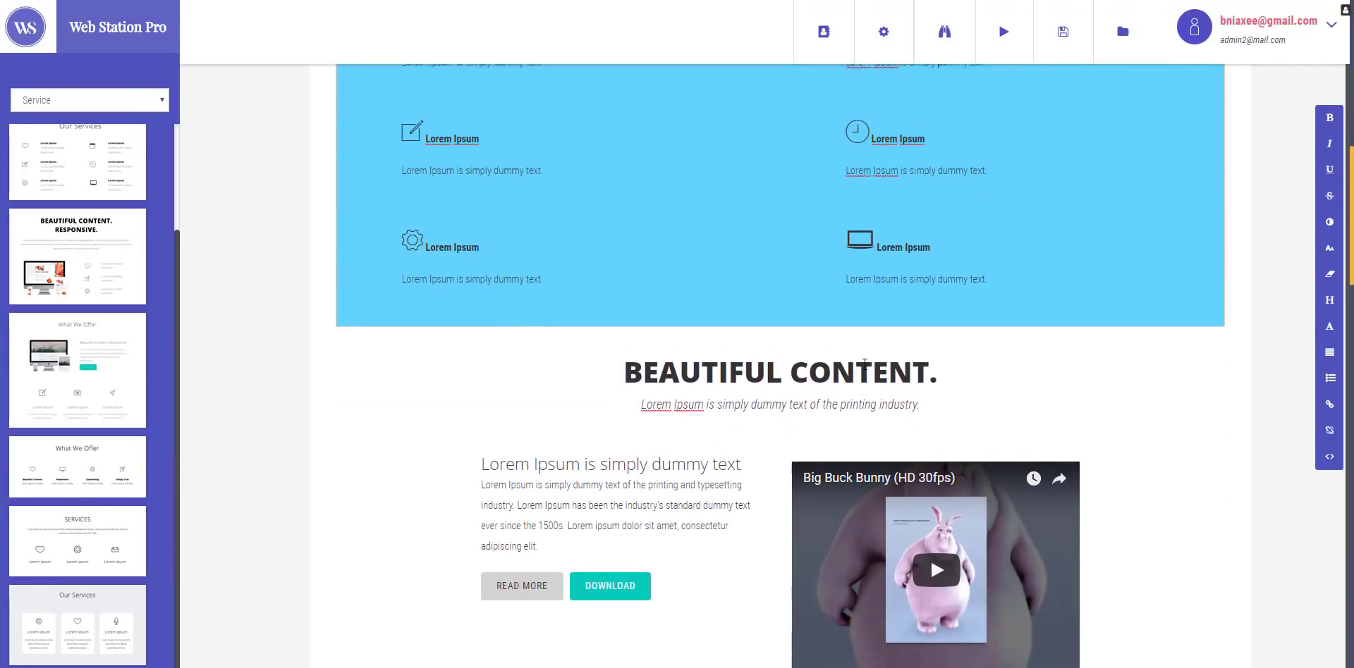
pyautogui.scroll(2, 864, 363)
pyautogui.scroll(2, 864, 364)
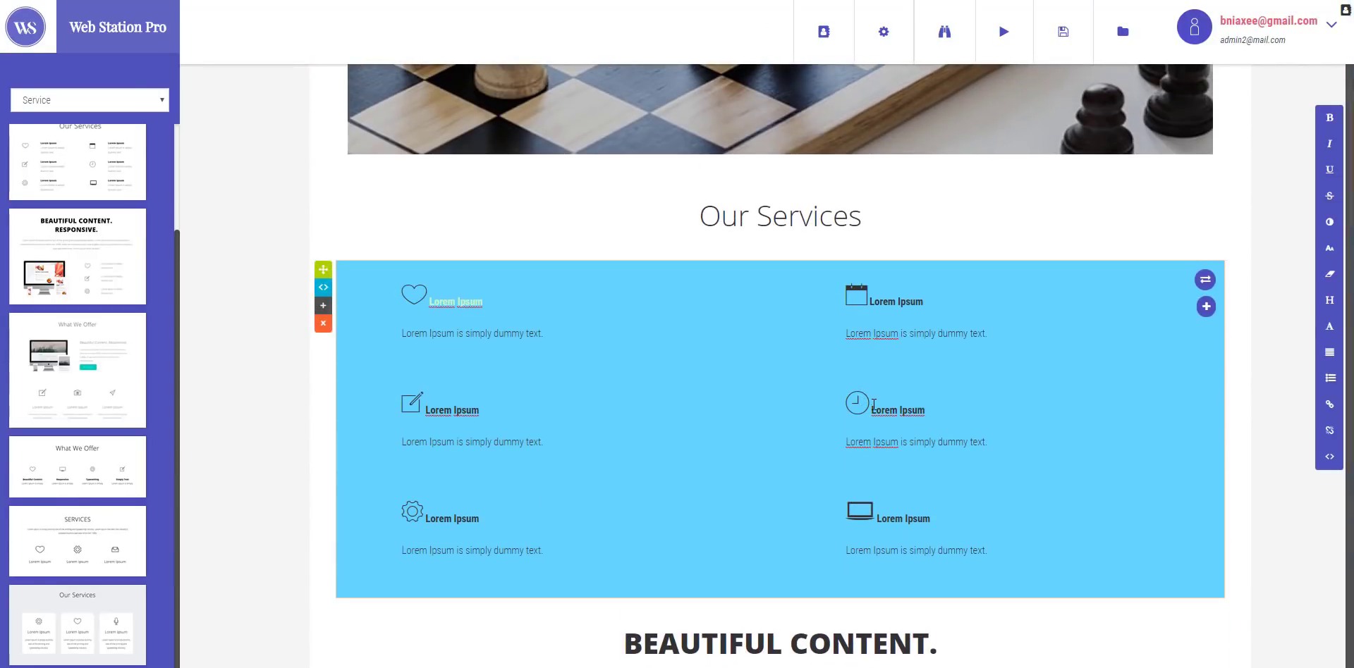
pyautogui.scroll(-4, 874, 405)
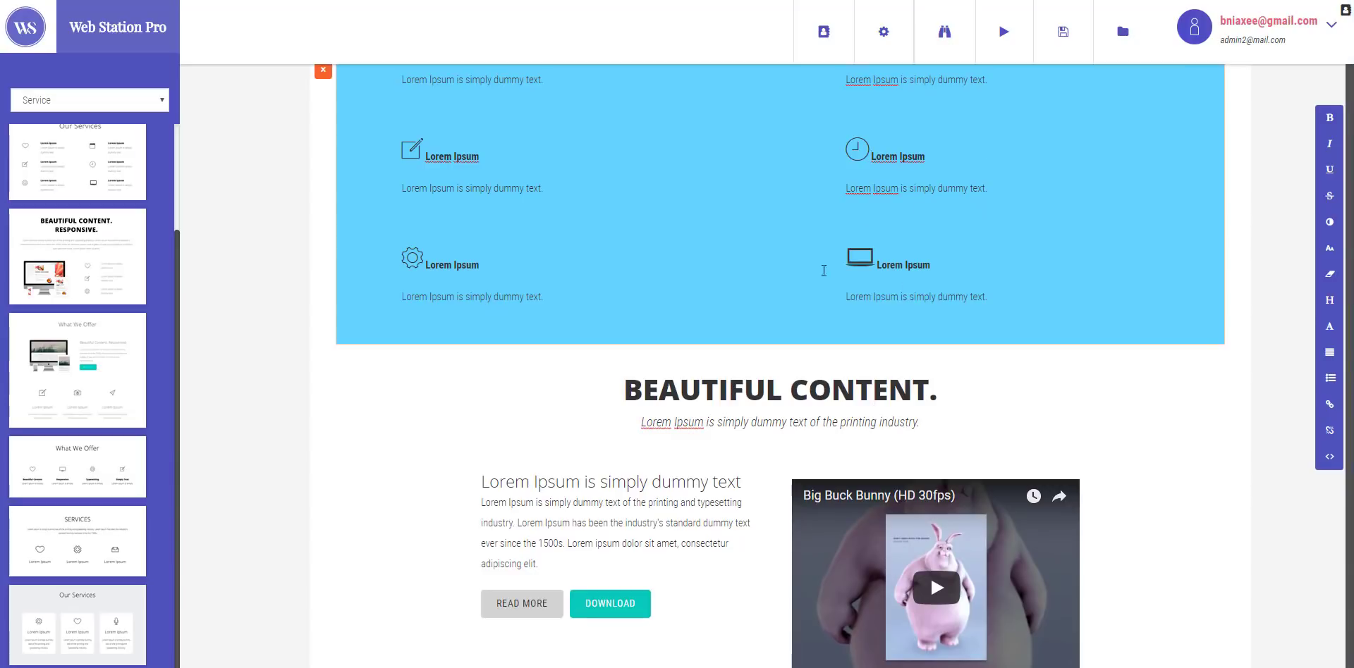
pyautogui.scroll(2, 804, 285)
pyautogui.scroll(-1, 1257, 335)
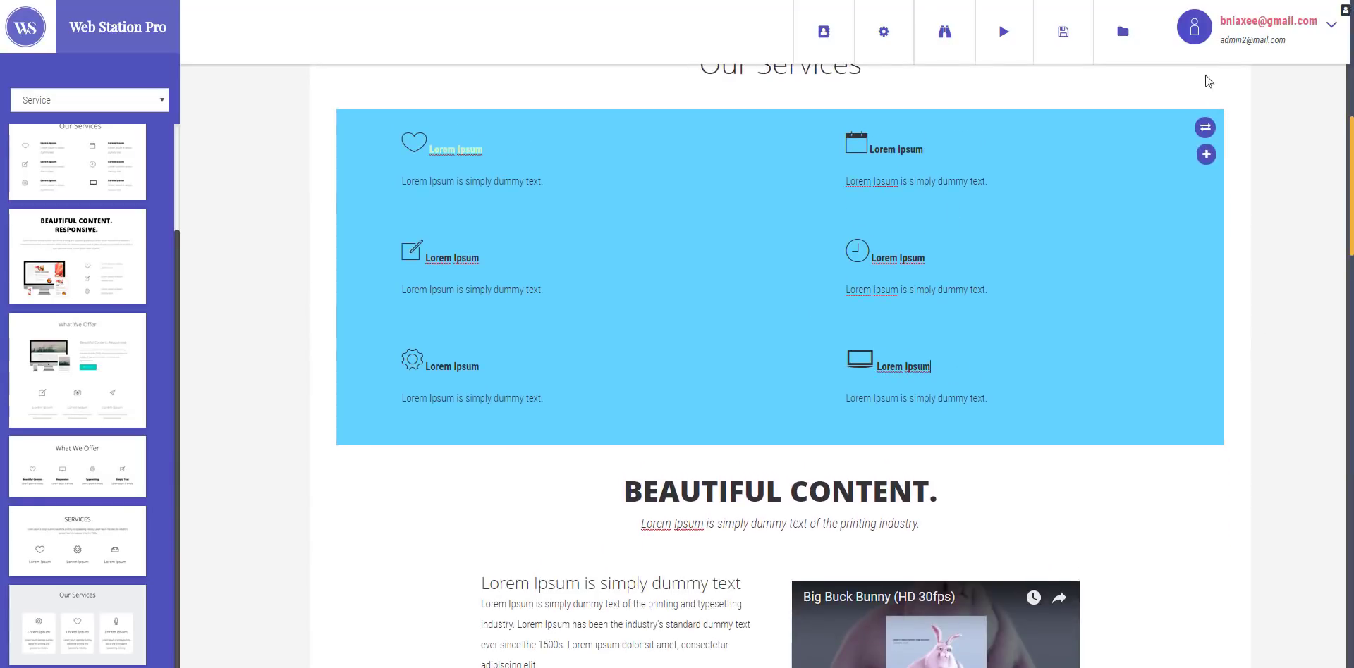
# Use the project's merge option to combine Our Services with the text-and-video block
pyautogui.click(1128, 44)
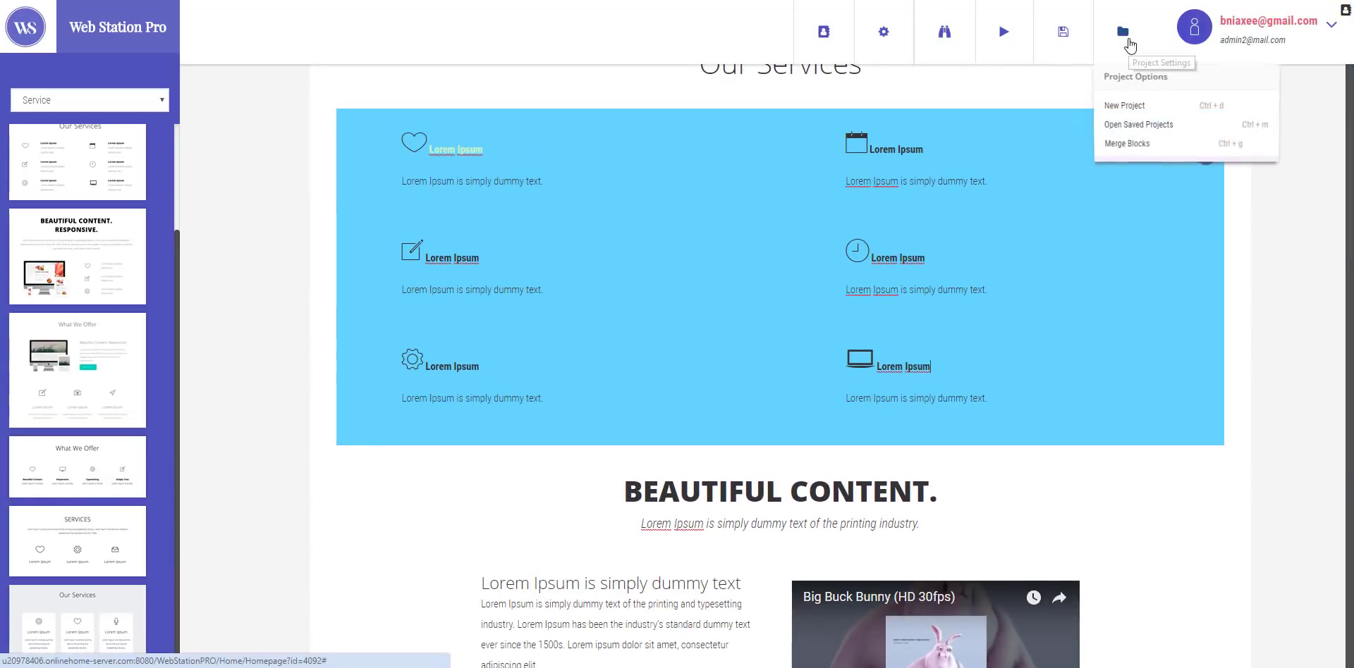
pyautogui.click(1129, 144)
pyautogui.scroll(-5, 788, 424)
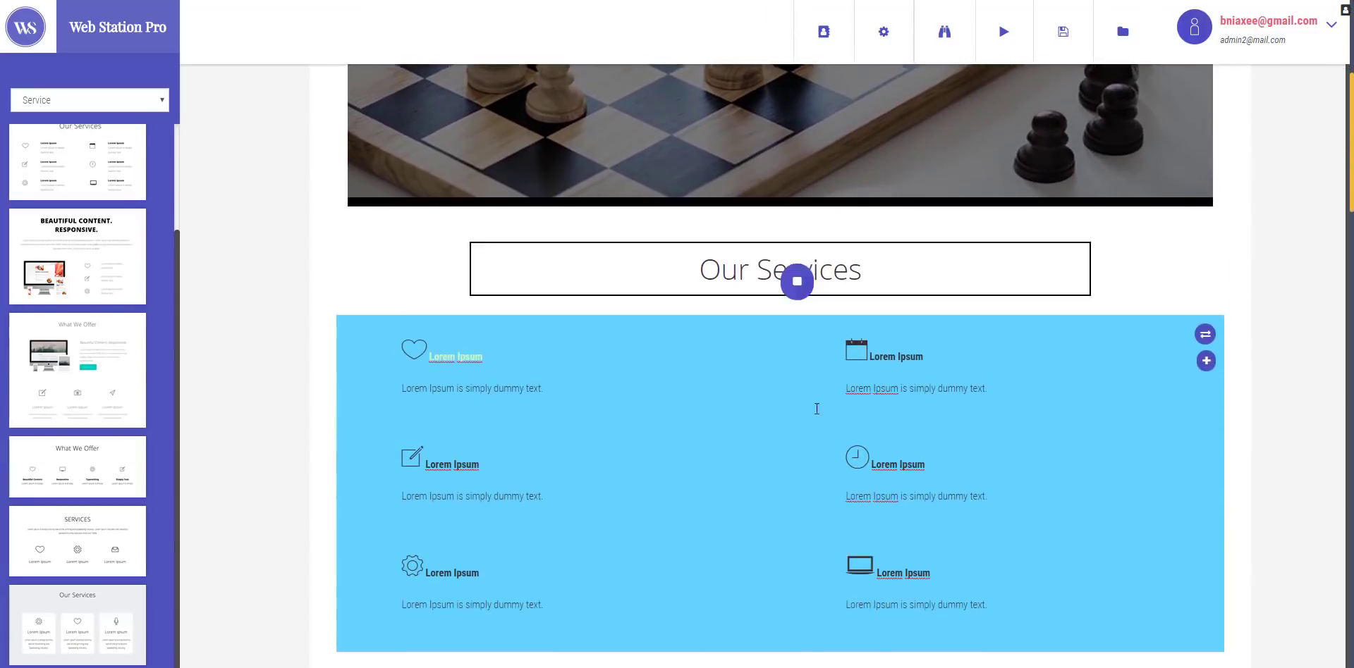
pyautogui.scroll(-2, 788, 420)
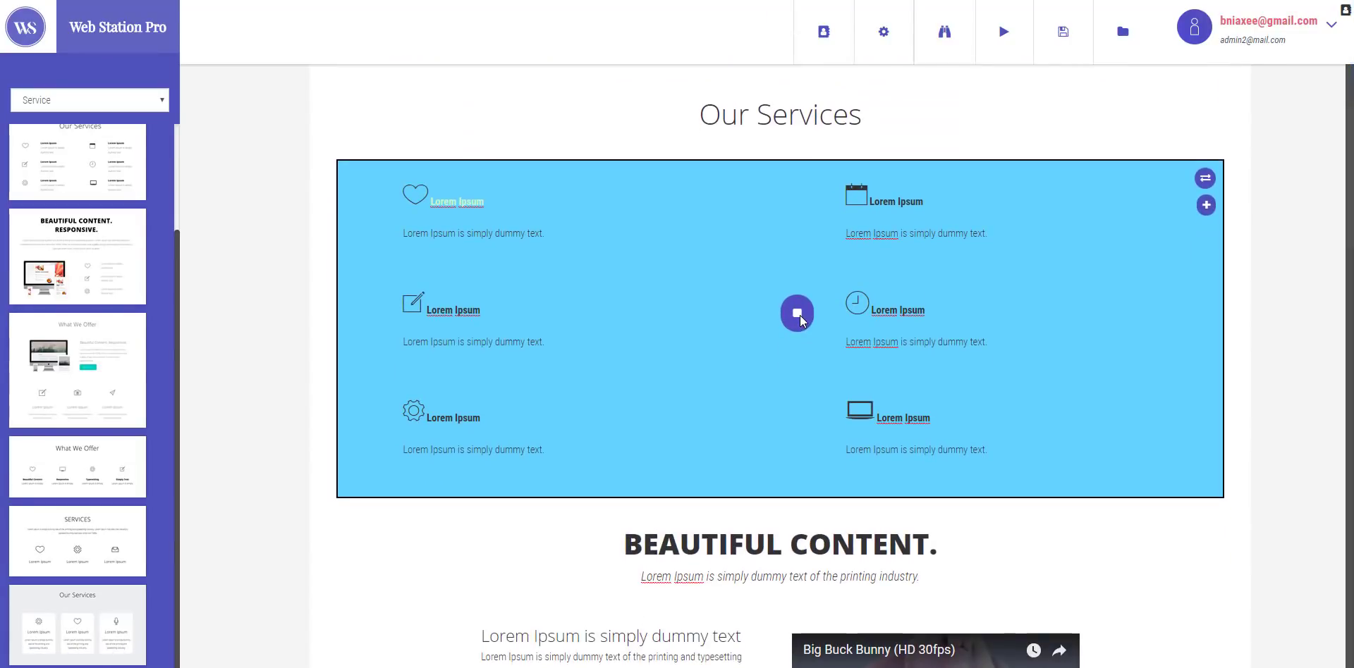
pyautogui.click(798, 314)
pyautogui.scroll(-3, 797, 423)
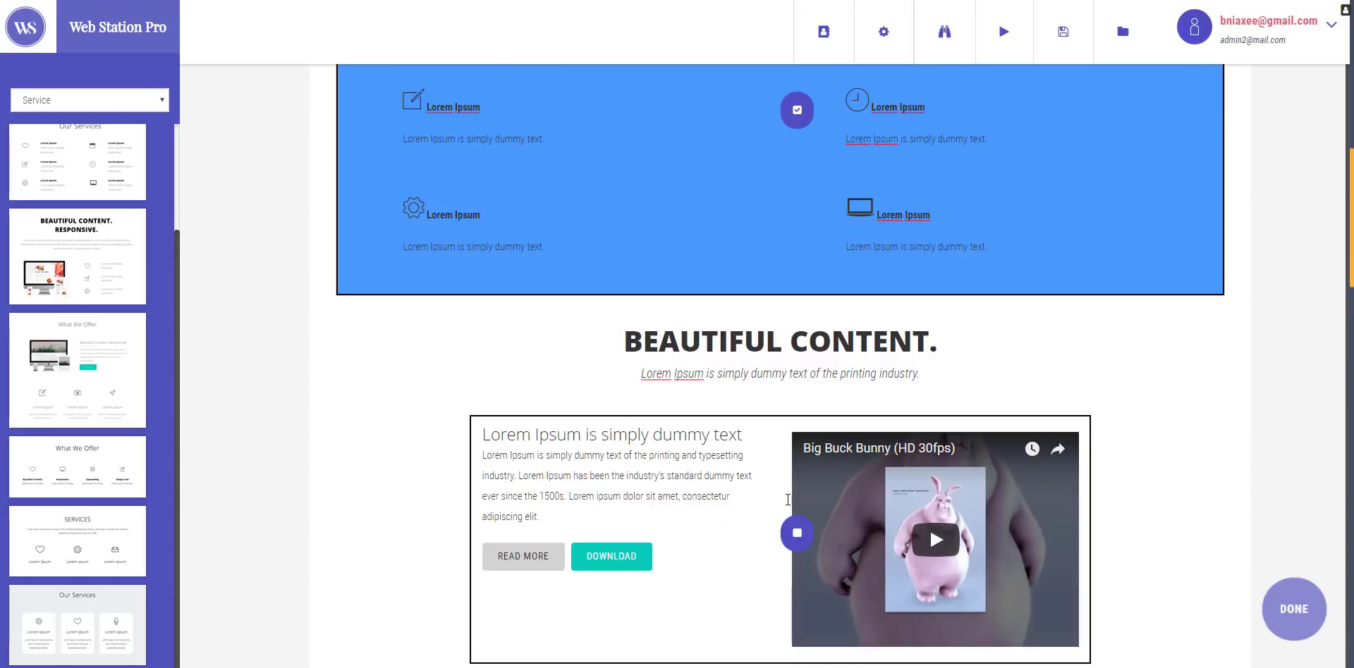
pyautogui.click(797, 533)
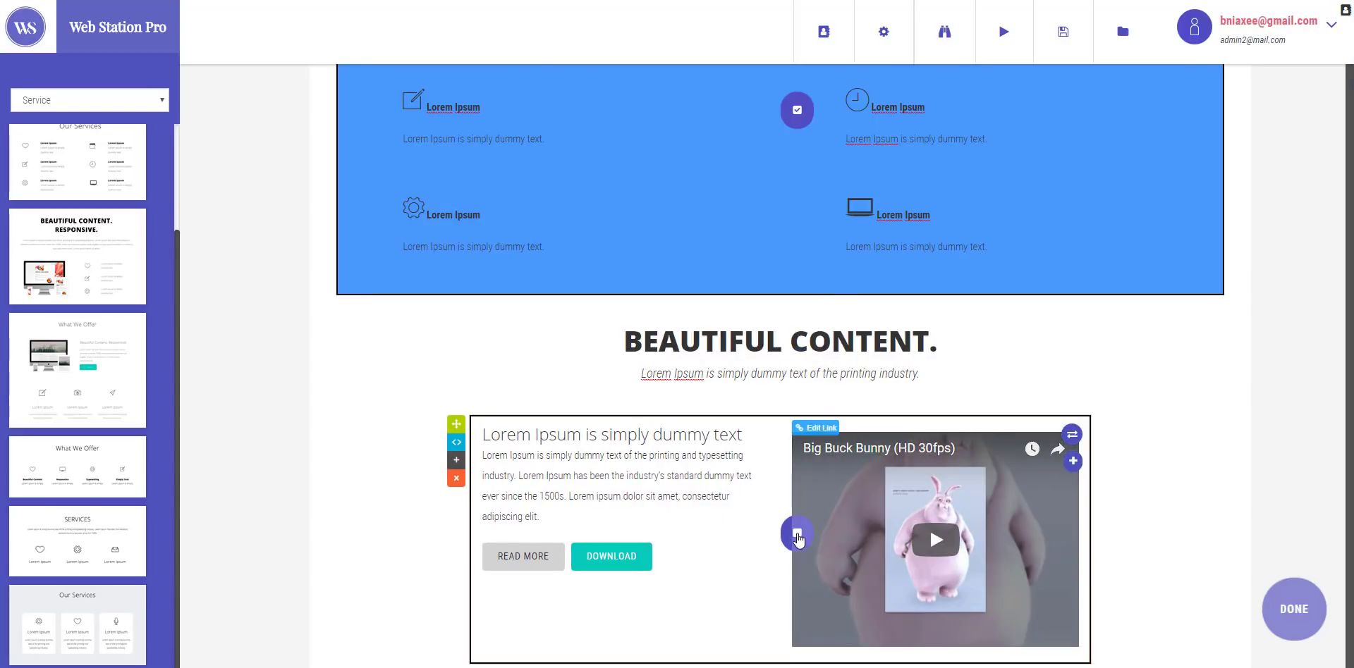
pyautogui.click(797, 534)
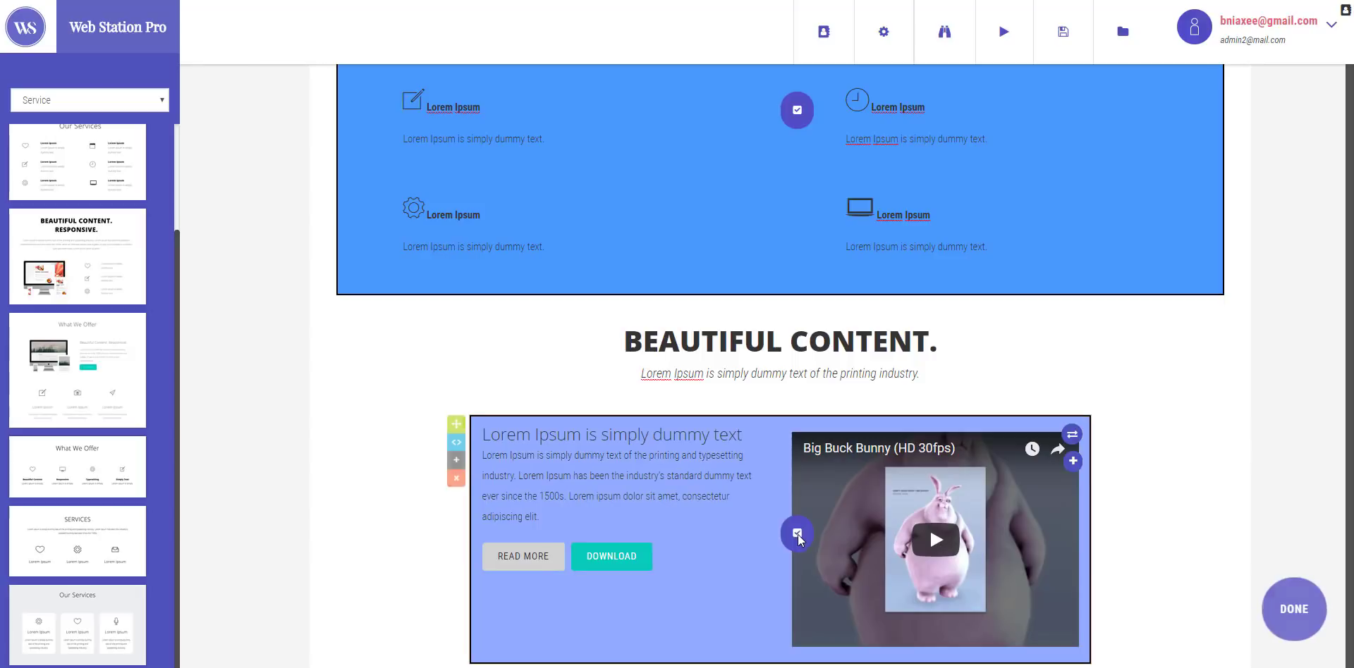
pyautogui.click(1302, 621)
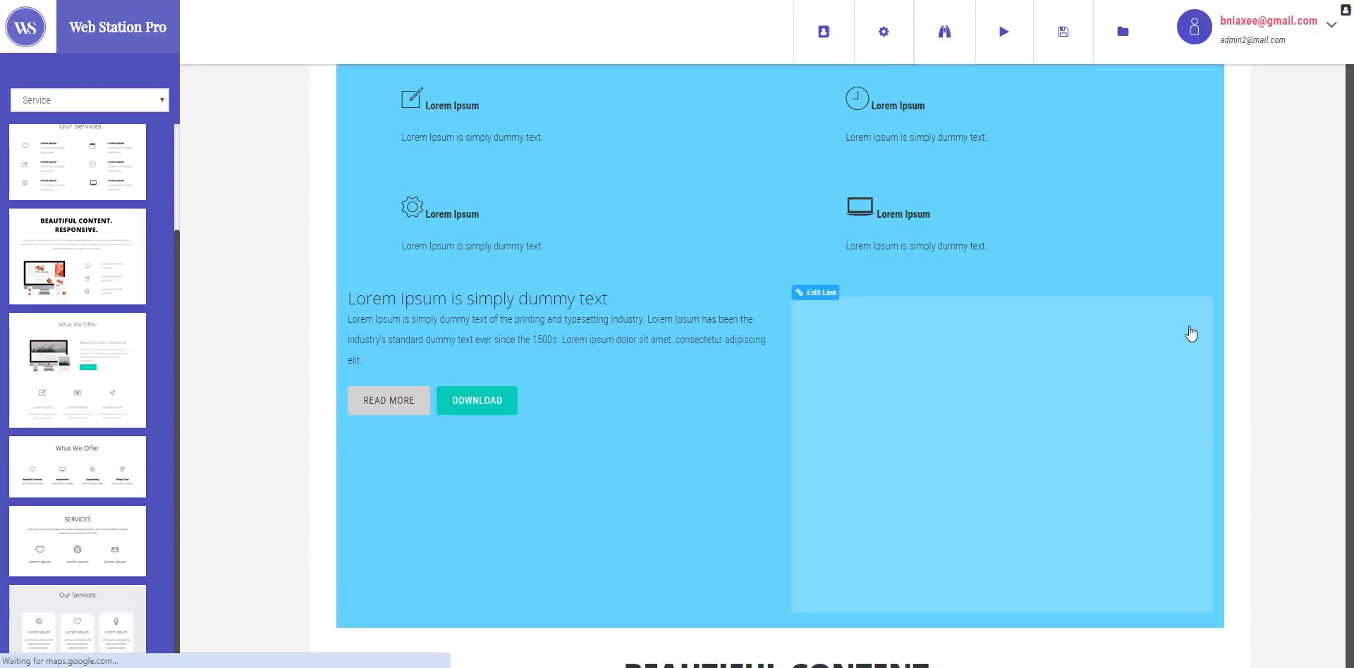
pyautogui.scroll(2, 922, 254)
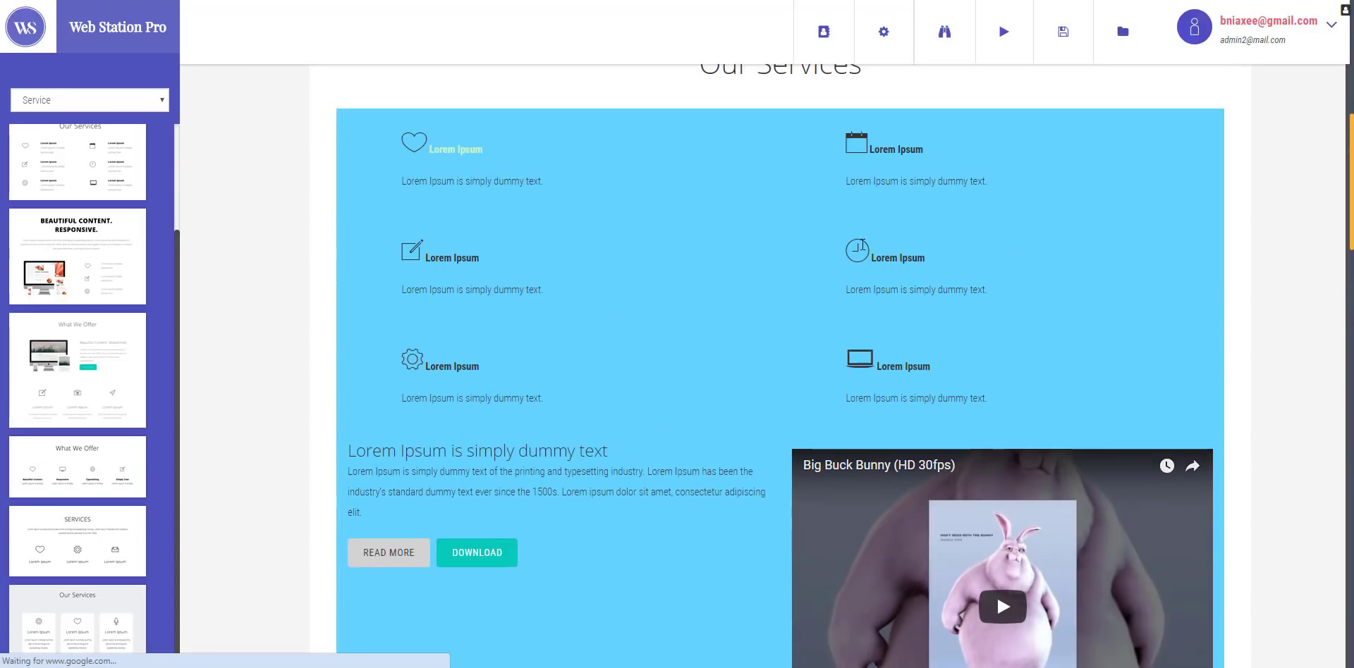
pyautogui.click(663, 191)
pyautogui.scroll(-5, 953, 219)
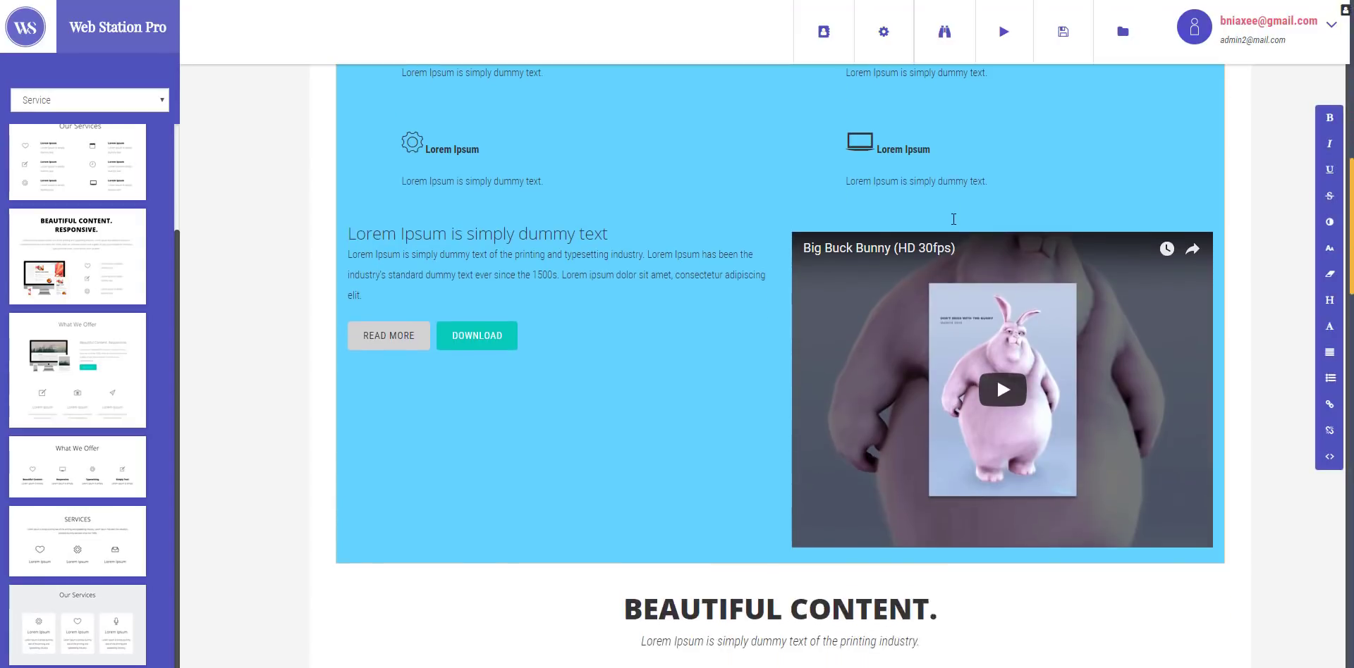
pyautogui.scroll(4, 953, 222)
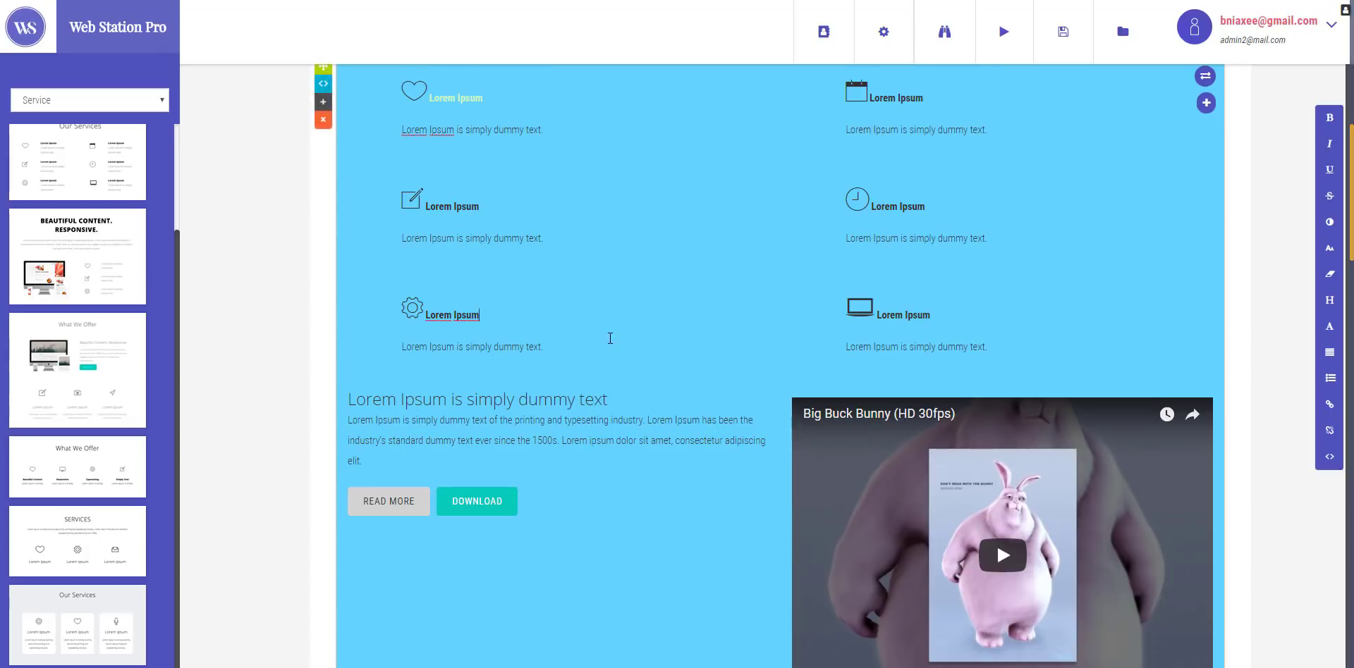
pyautogui.scroll(-5, 610, 335)
pyautogui.scroll(1, 725, 152)
pyautogui.scroll(11, 725, 153)
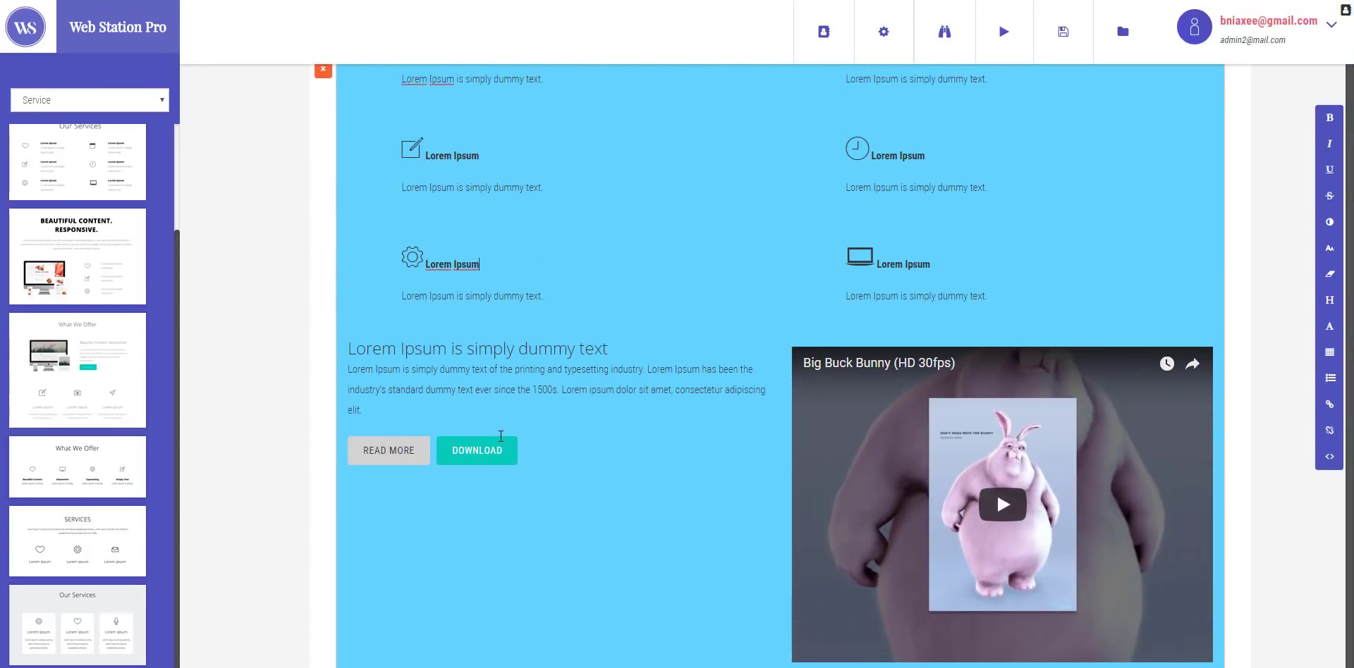
pyautogui.click(494, 448)
pyautogui.click(495, 349)
pyautogui.moveTo(358, 348); pyautogui.dragTo(543, 372)
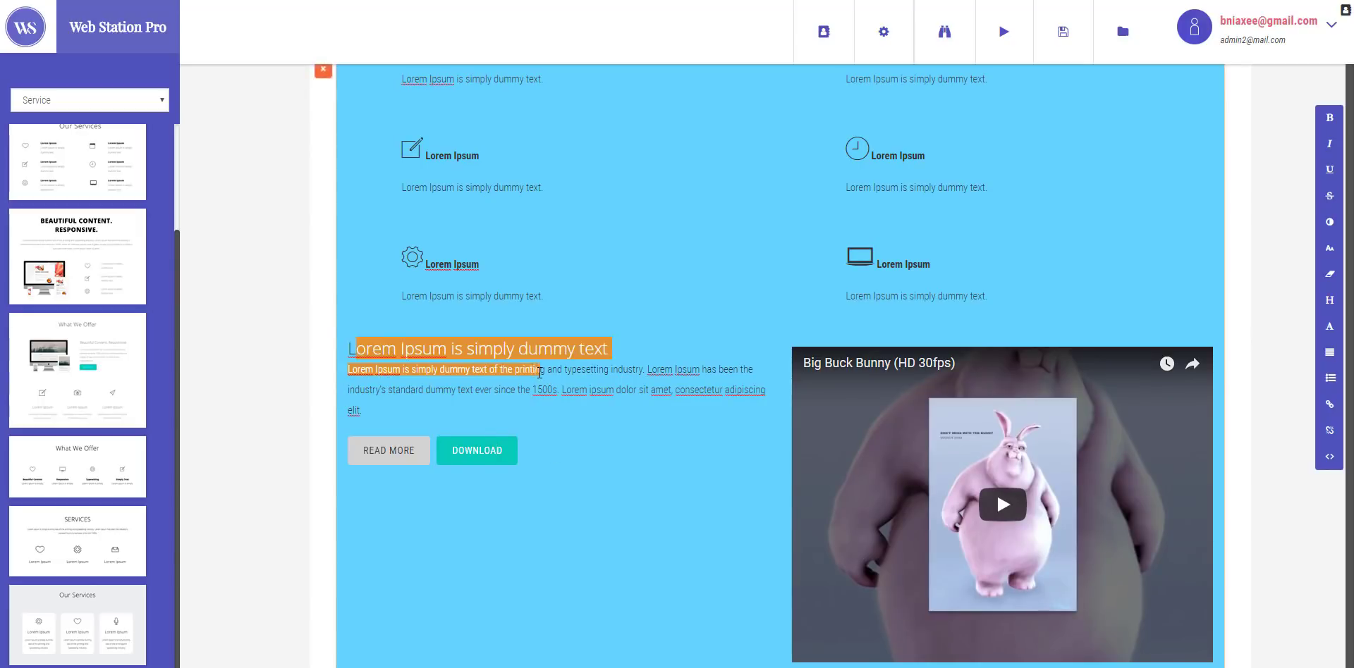
pyautogui.click(410, 455)
pyautogui.click(471, 450)
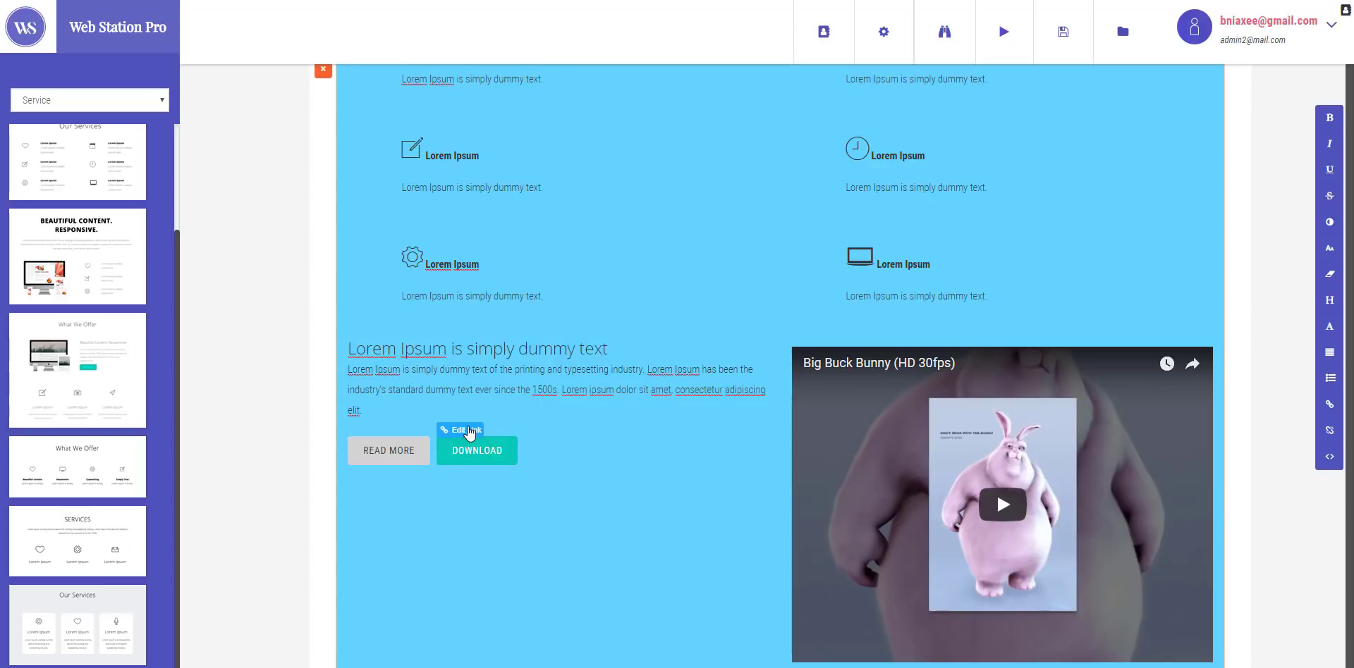
pyautogui.click(467, 431)
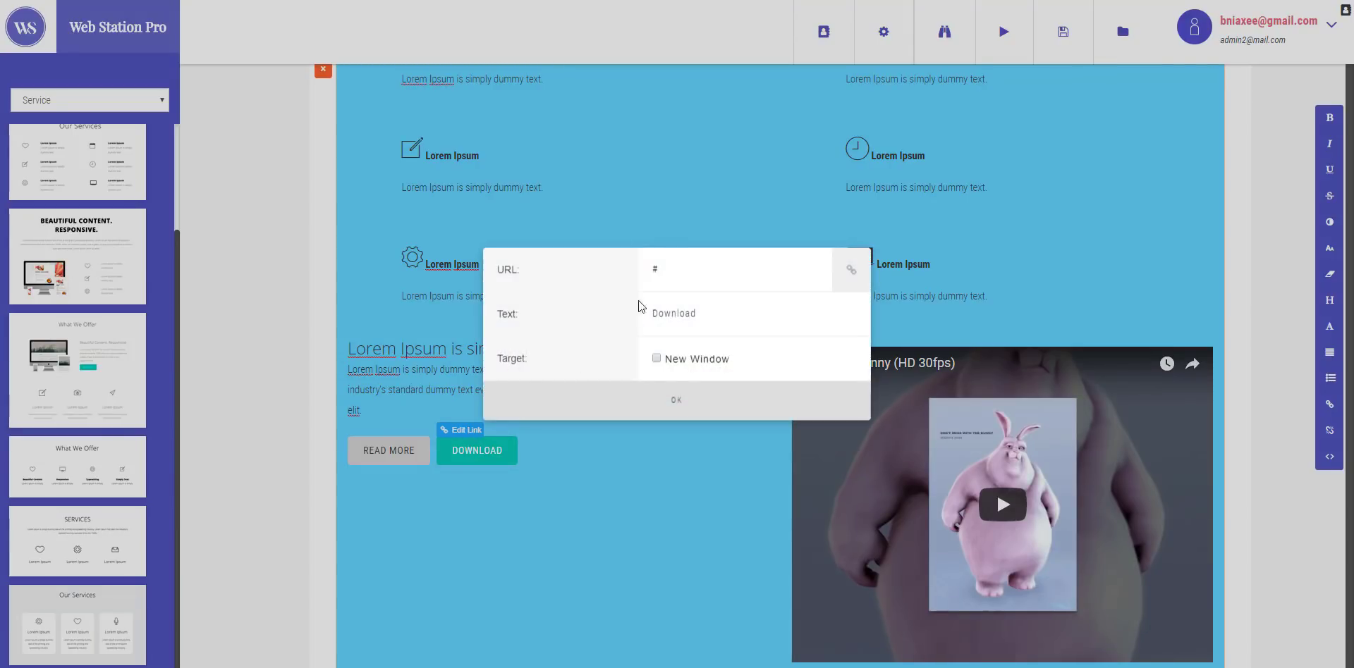
pyautogui.click(717, 275)
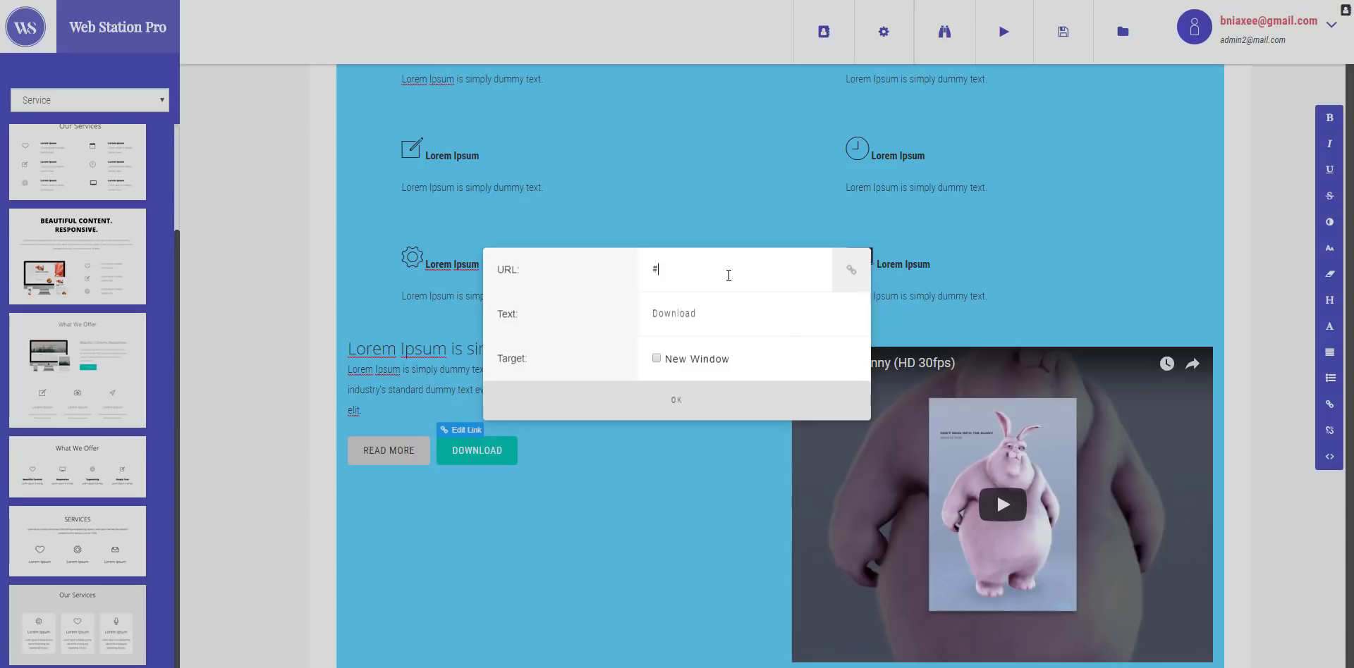
pyautogui.click(770, 416)
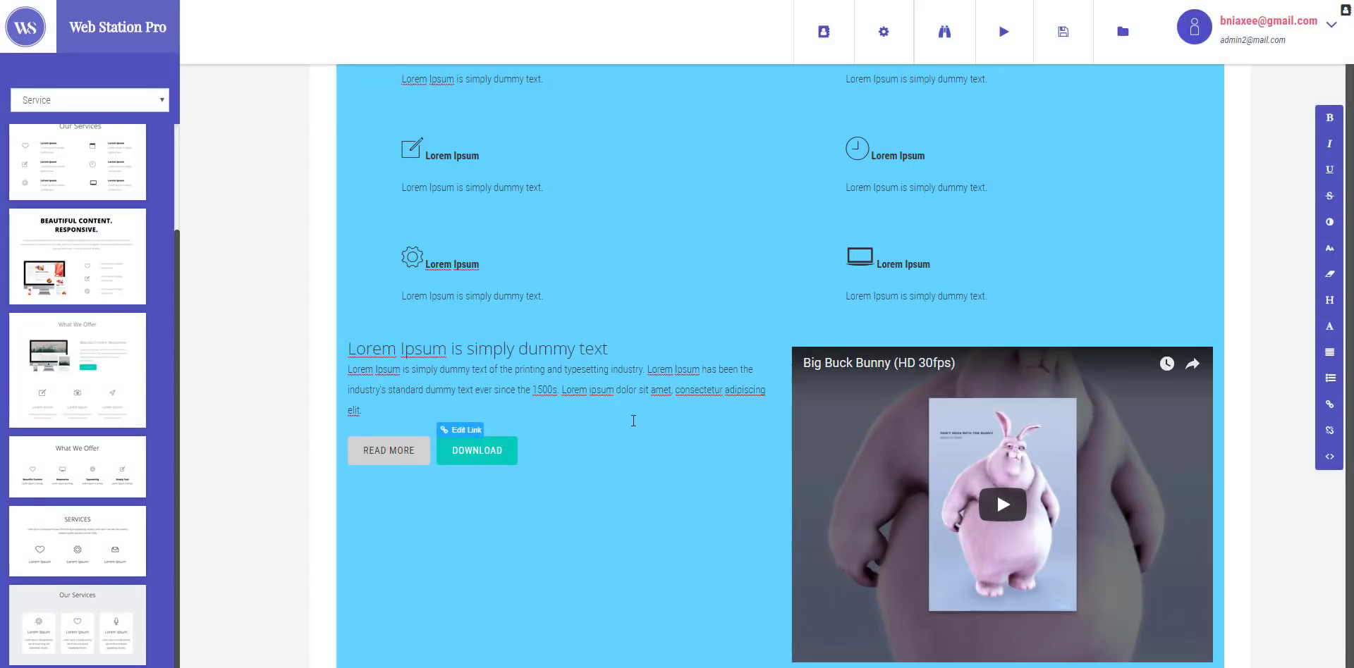
pyautogui.scroll(8, 633, 421)
pyautogui.scroll(-5, 633, 421)
pyautogui.scroll(-1, 633, 421)
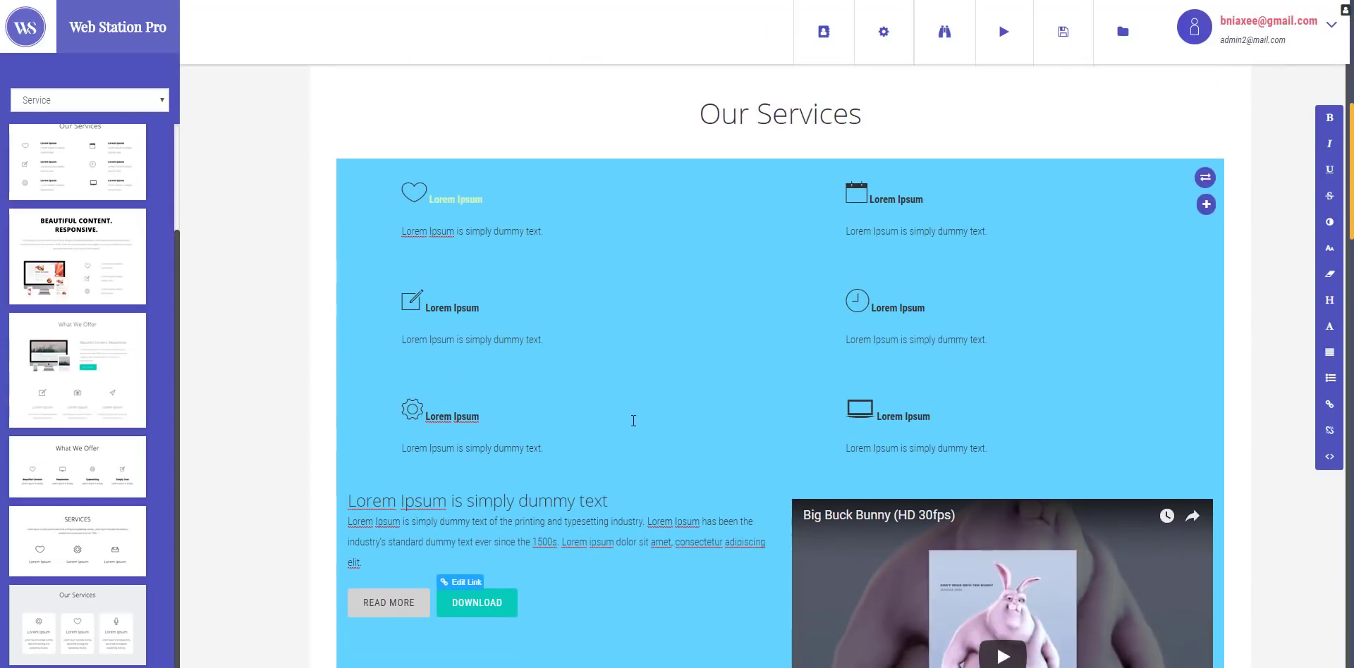
pyautogui.click(1002, 226)
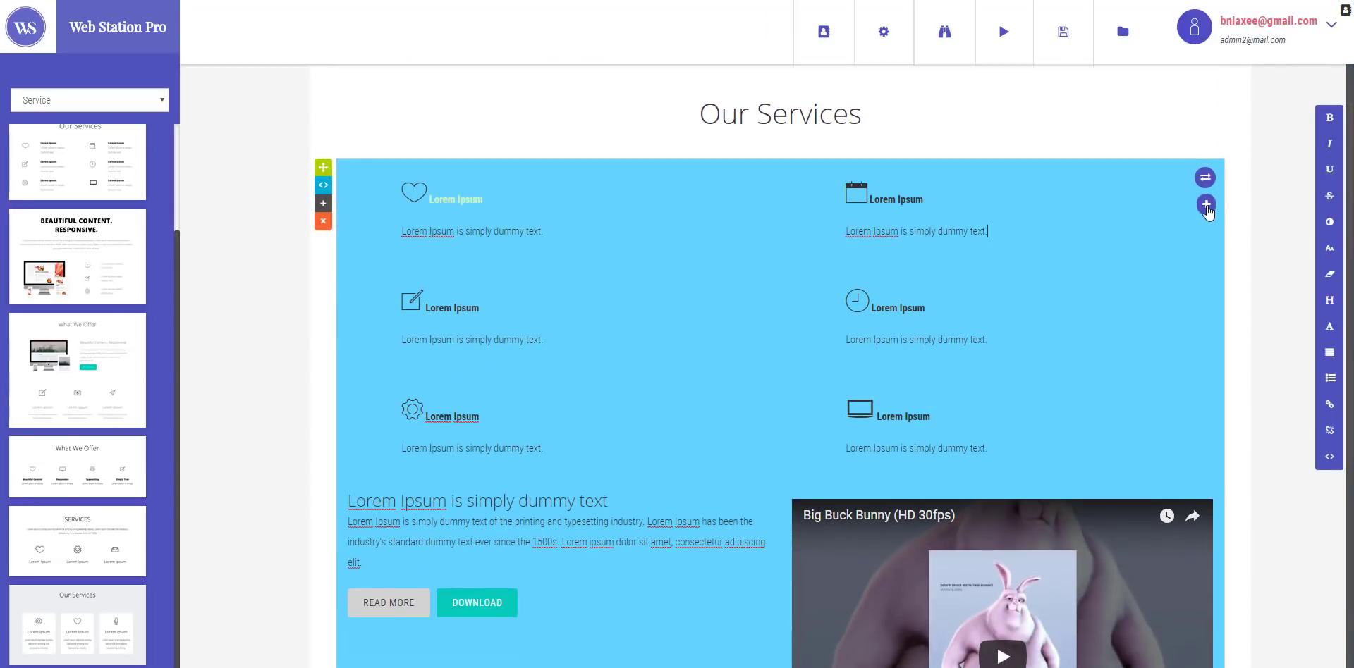
pyautogui.click(1205, 205)
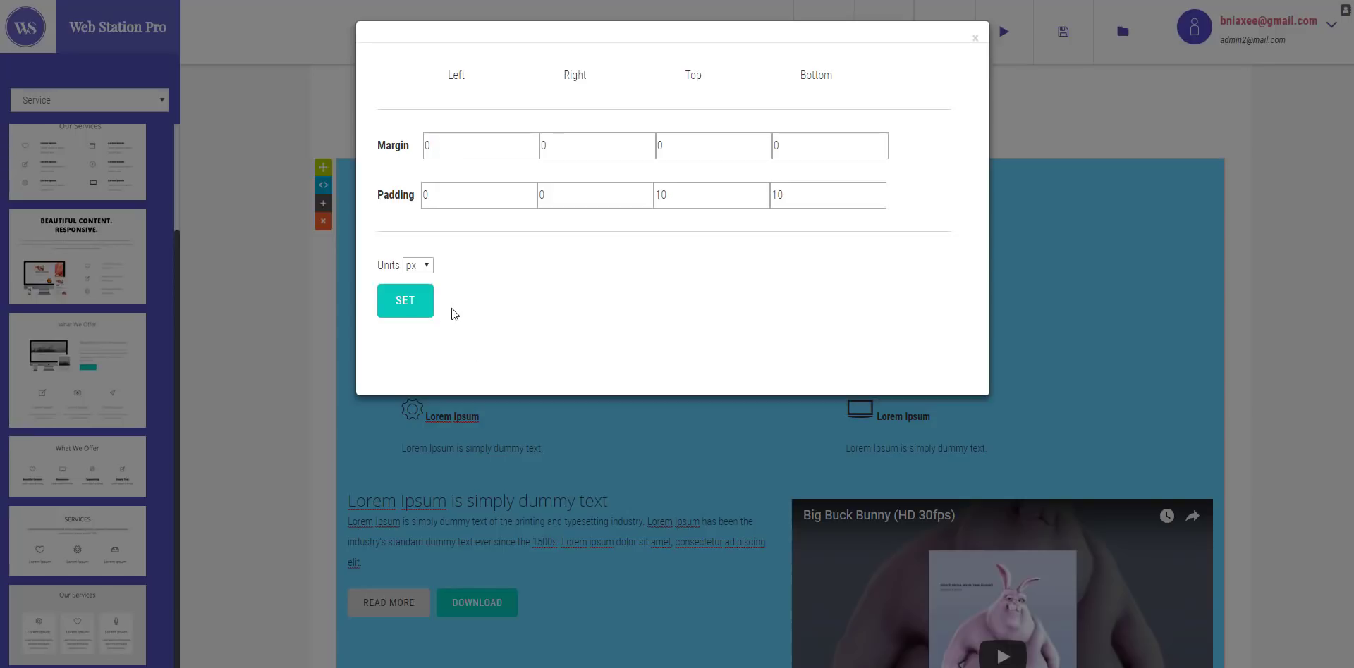
pyautogui.click(501, 428)
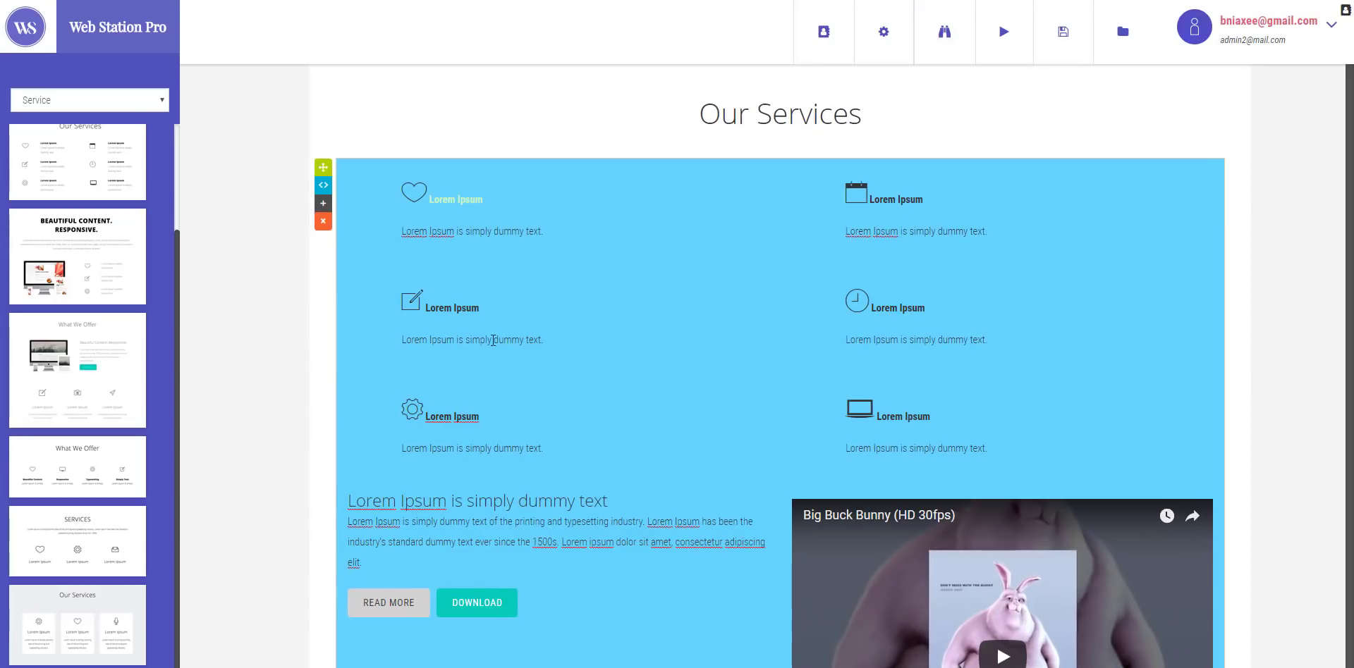
# Add the Beautiful Content snippet to the page
pyautogui.click(421, 210)
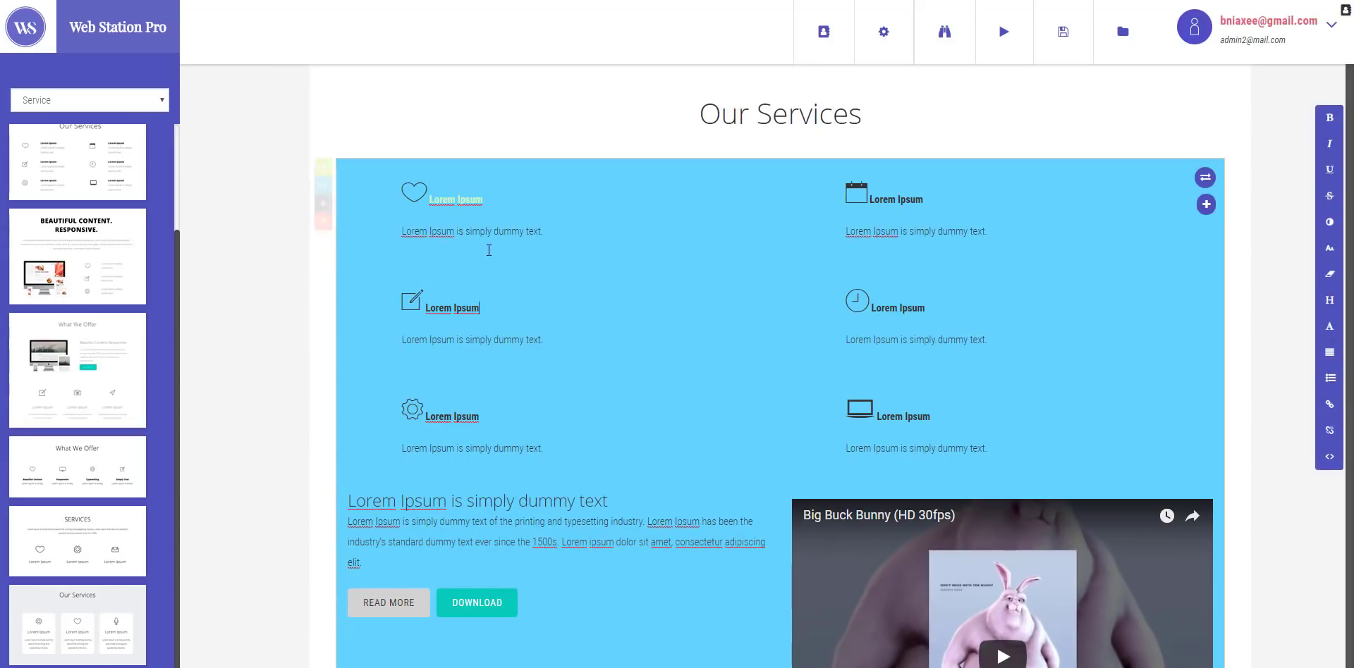
pyautogui.scroll(-2, 248, 224)
pyautogui.scroll(2, 118, 257)
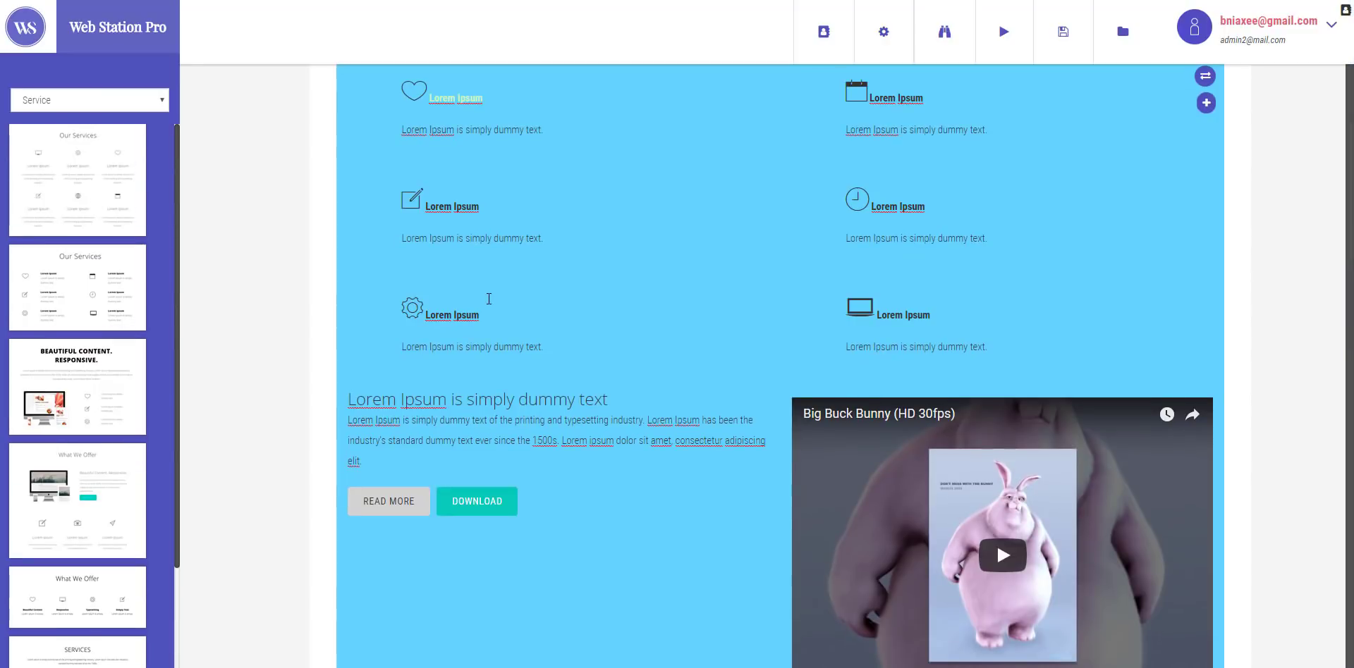
pyautogui.scroll(3, 488, 298)
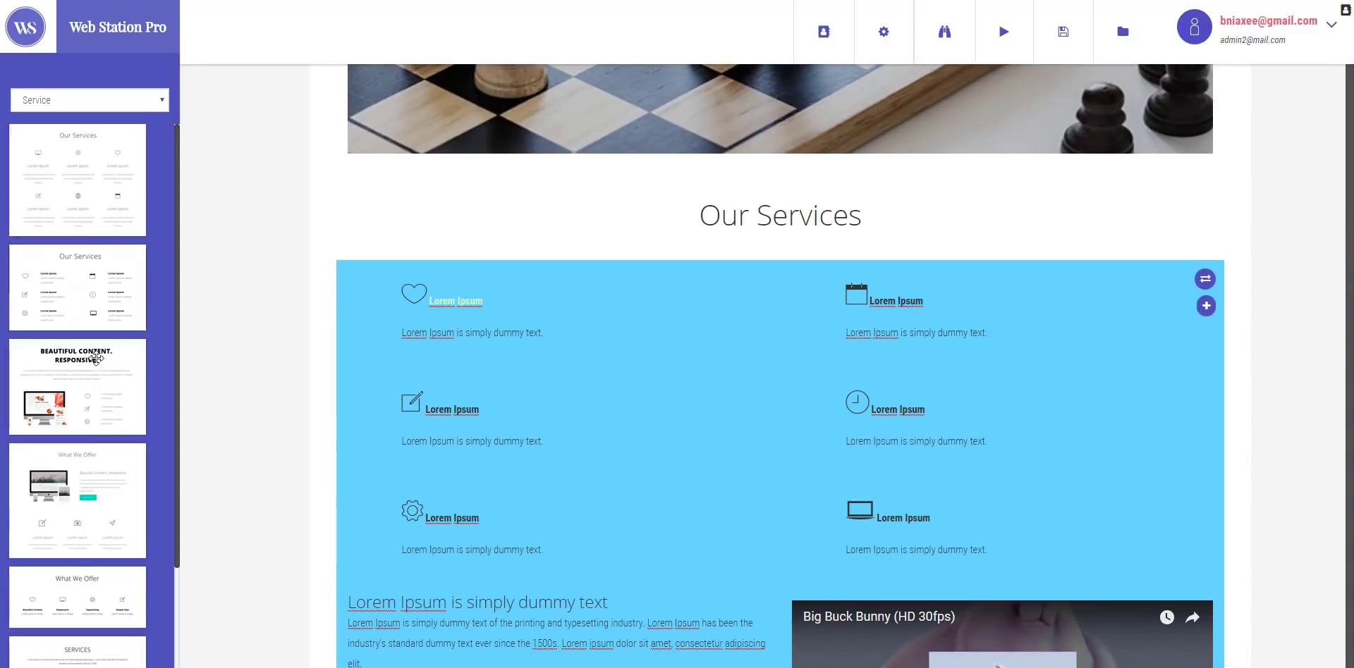
pyautogui.moveTo(97, 362); pyautogui.dragTo(530, 196)
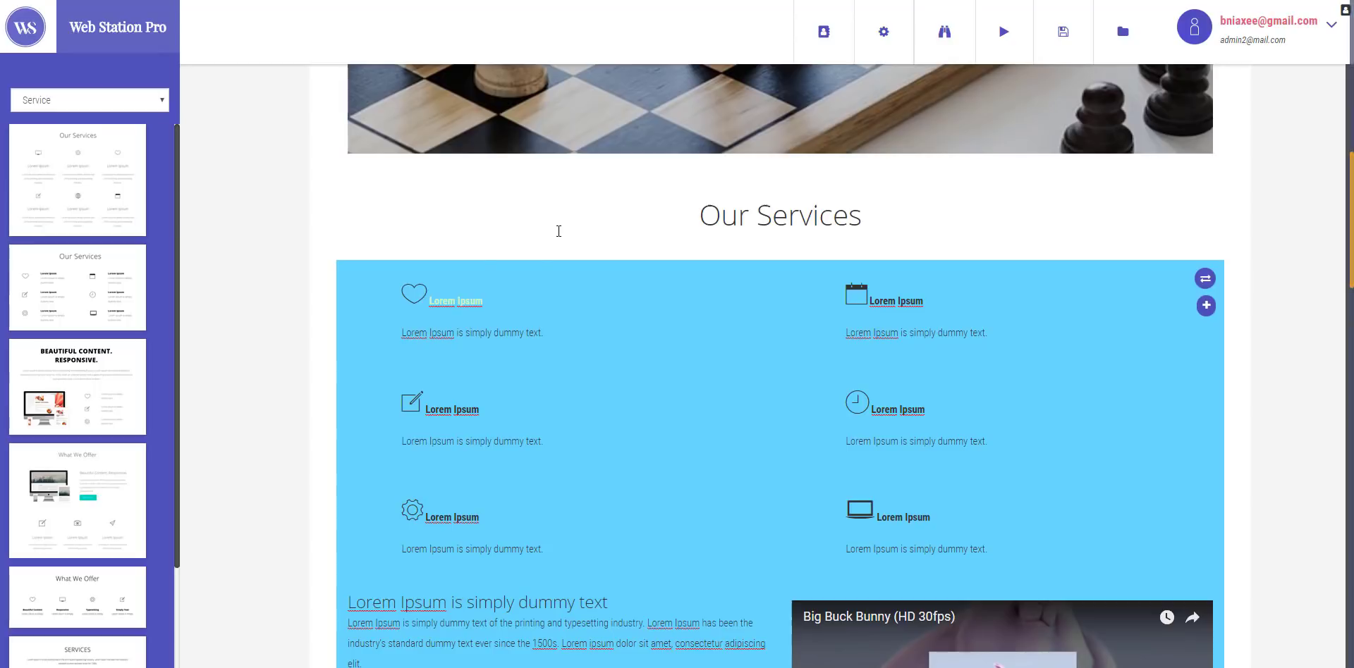
# Place the What We Offer snippet below the pricing table
pyautogui.scroll(-10, 547, 243)
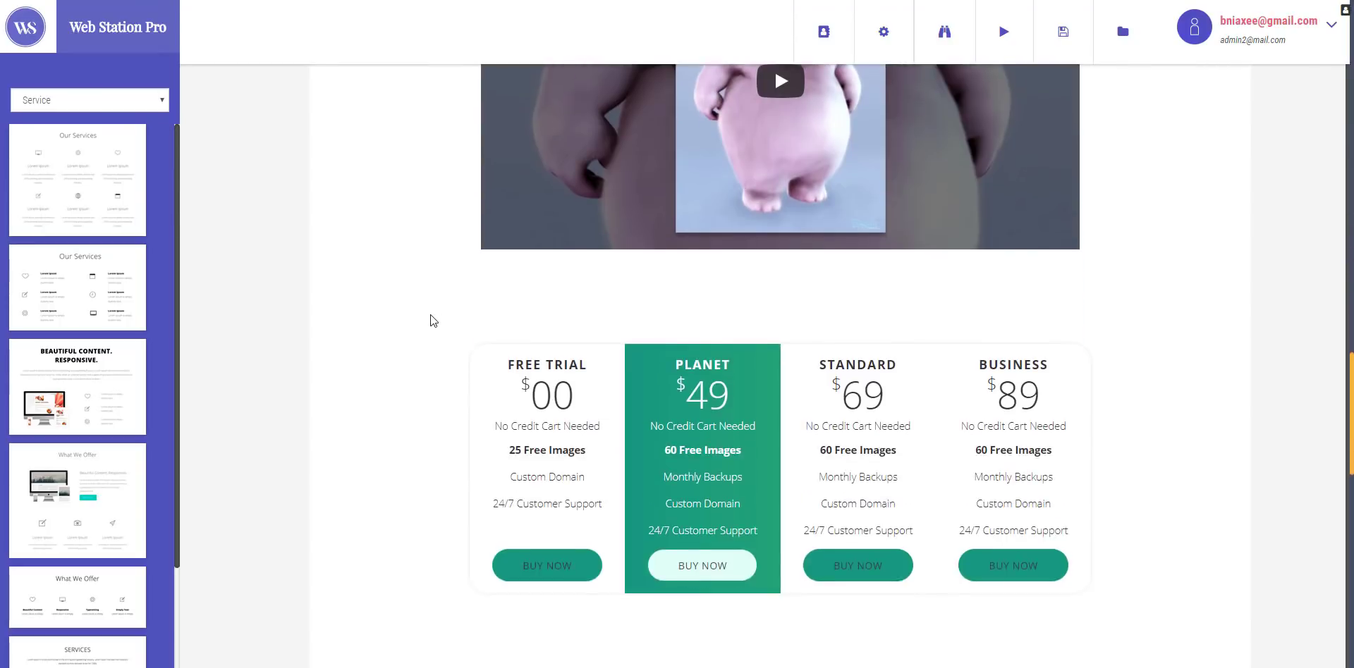
pyautogui.scroll(-5, 432, 320)
pyautogui.moveTo(77, 288); pyautogui.dragTo(99, 236)
pyautogui.click(85, 100)
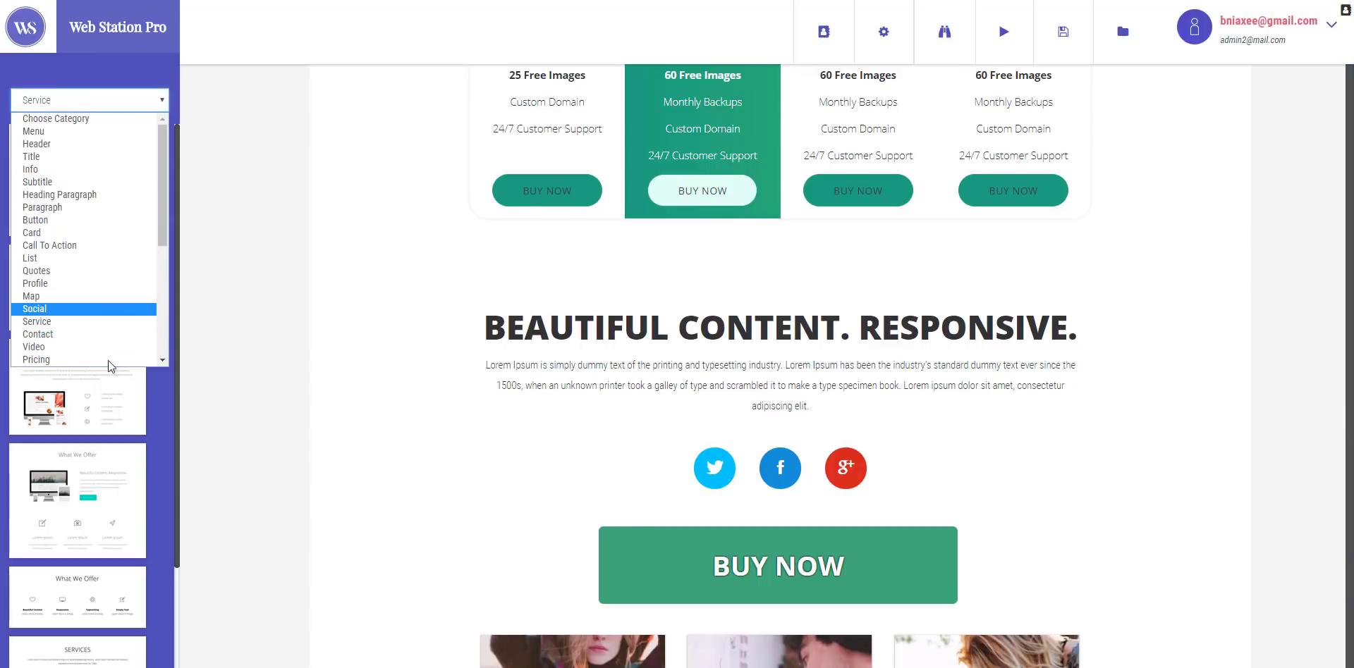
pyautogui.click(102, 394)
pyautogui.moveTo(77, 501); pyautogui.dragTo(705, 363)
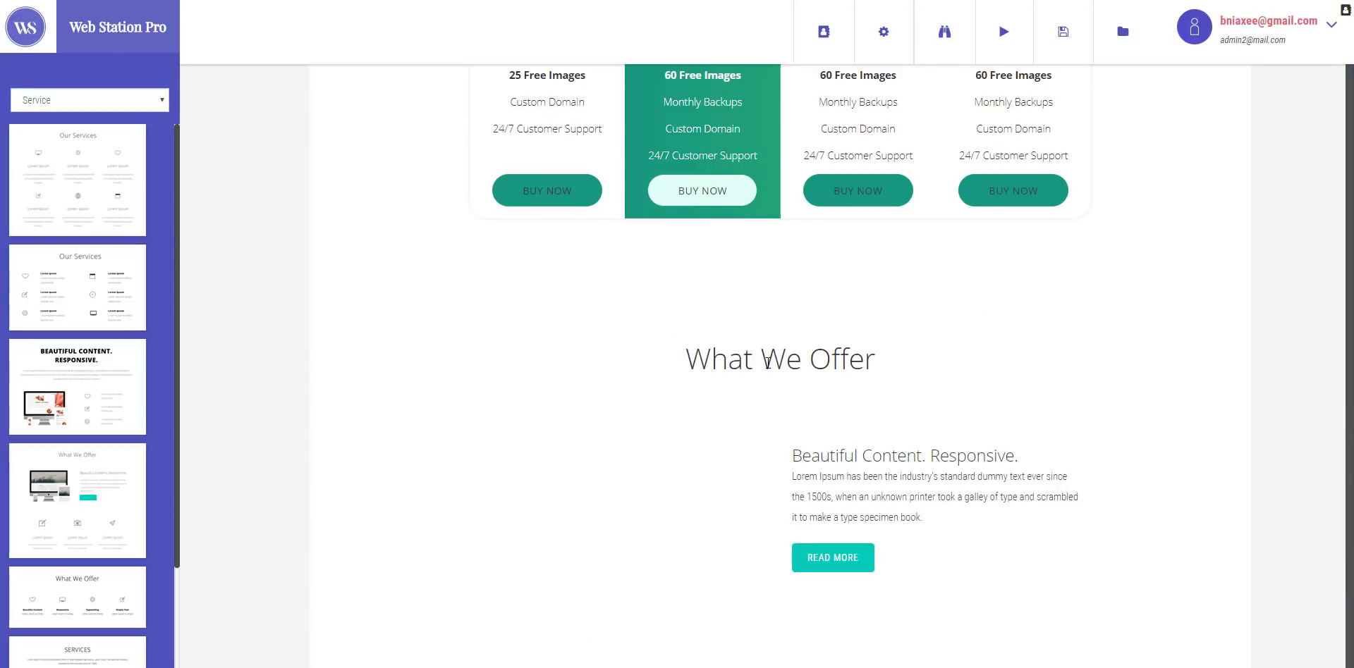
pyautogui.scroll(-5, 767, 363)
# Swap the middle service's camera icon for the printer icon in Edit Icon
pyautogui.click(780, 443)
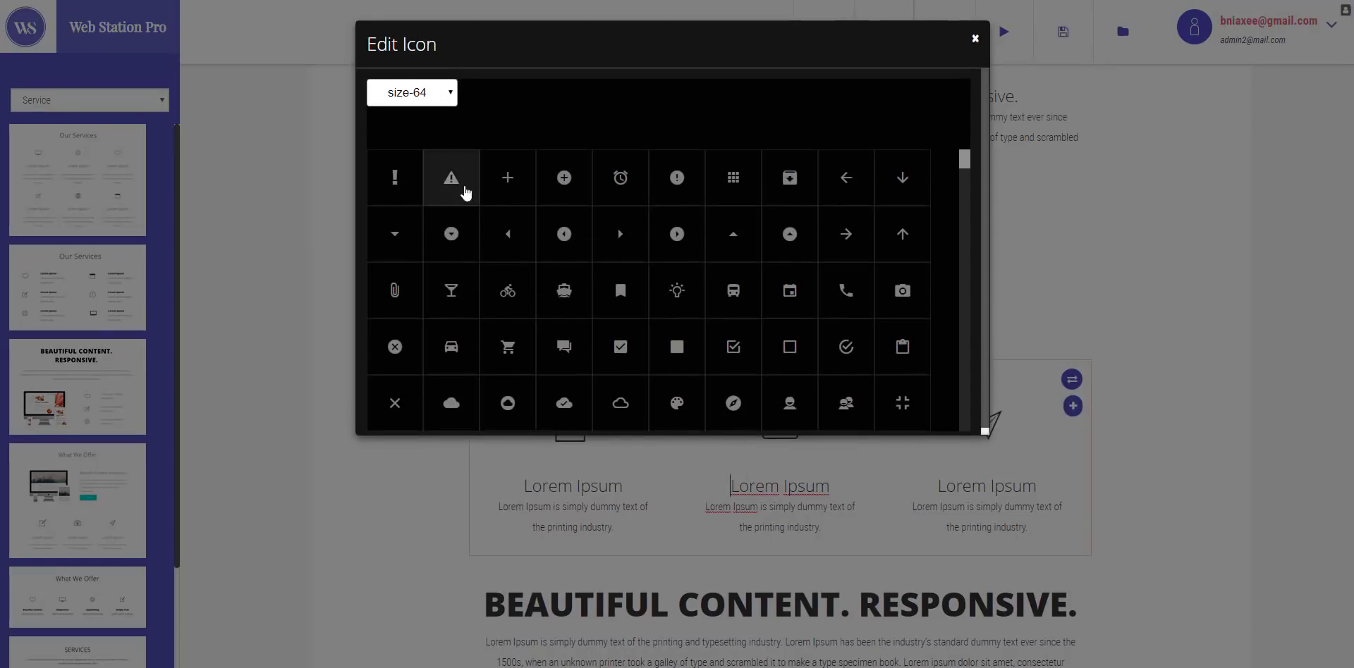
pyautogui.scroll(-3, 613, 287)
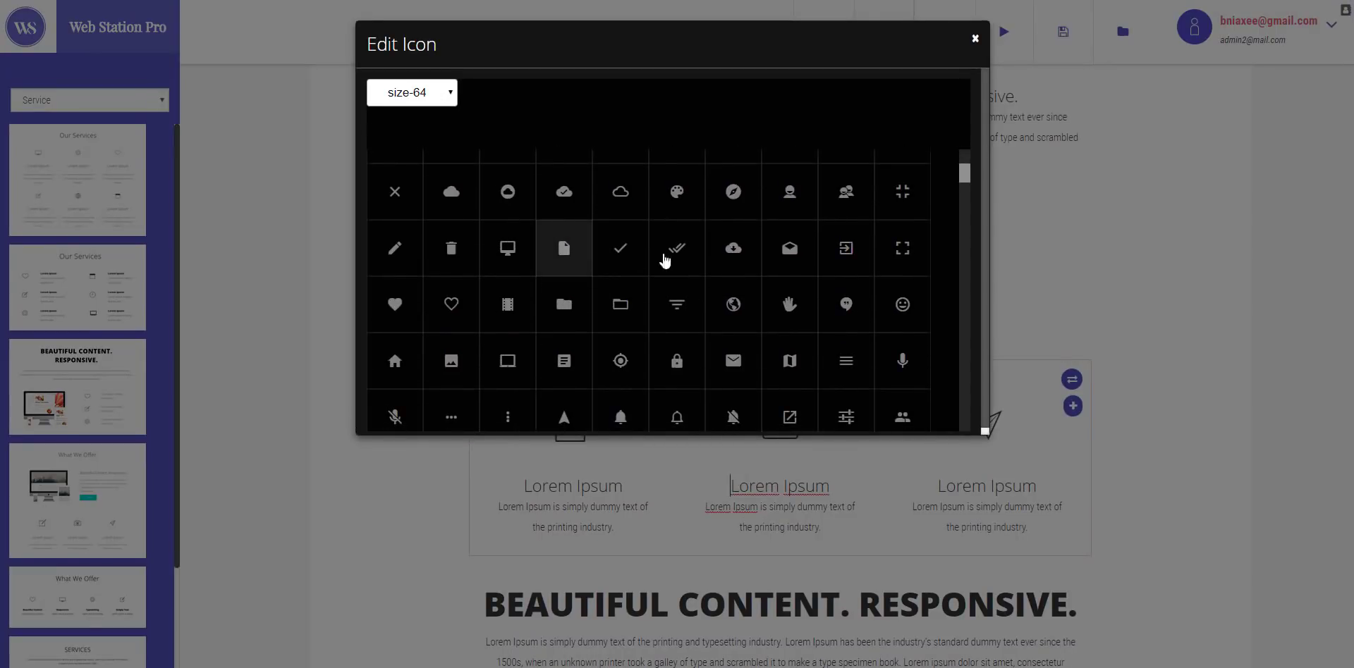
pyautogui.scroll(-3, 719, 262)
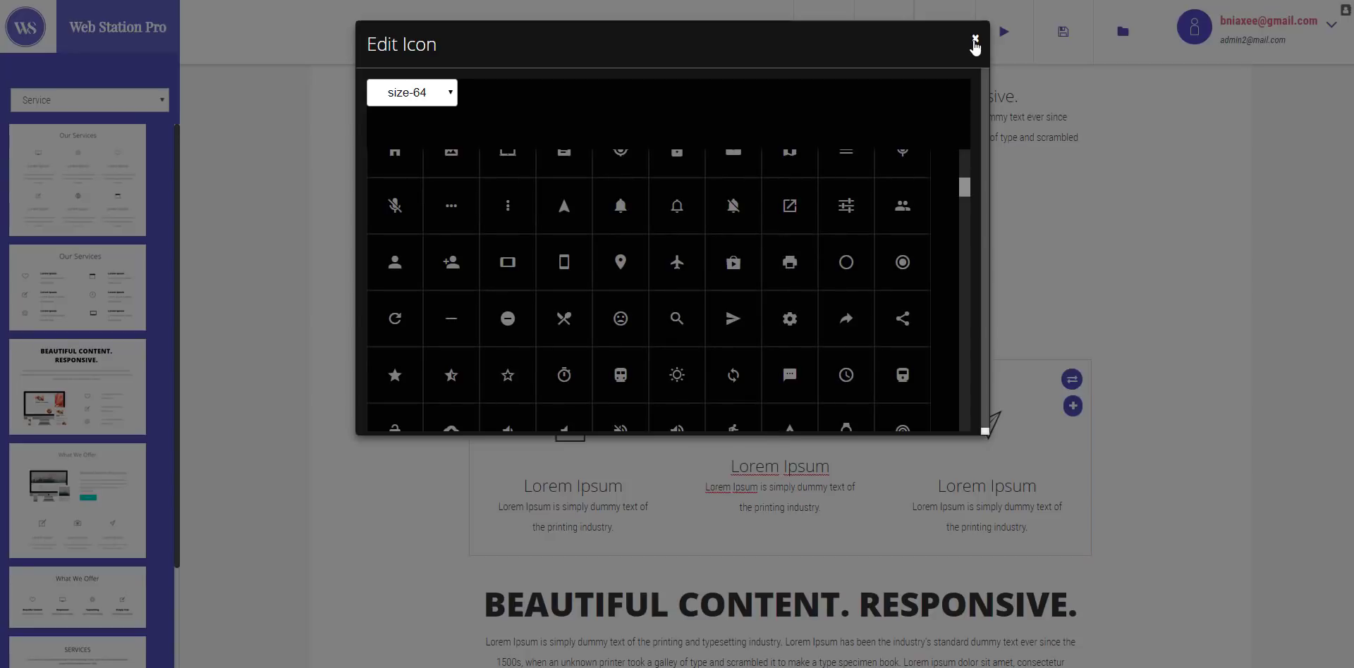
pyautogui.click(975, 40)
pyautogui.click(780, 417)
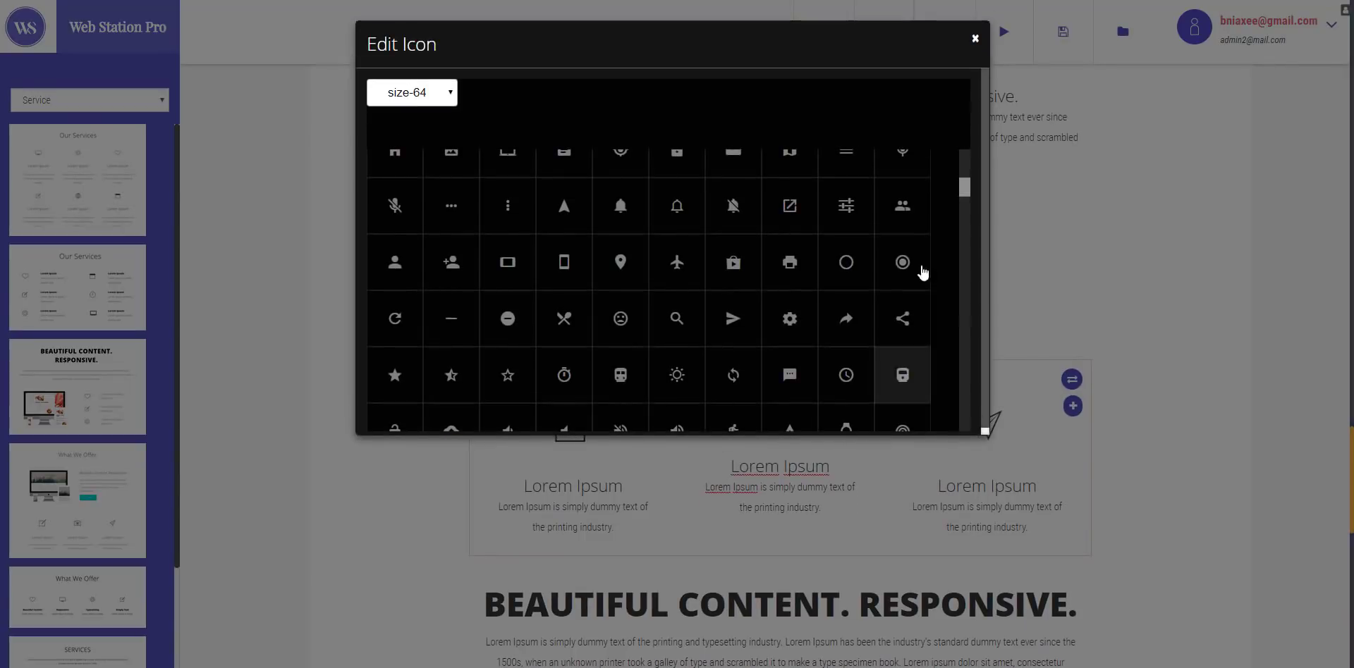
pyautogui.click(975, 38)
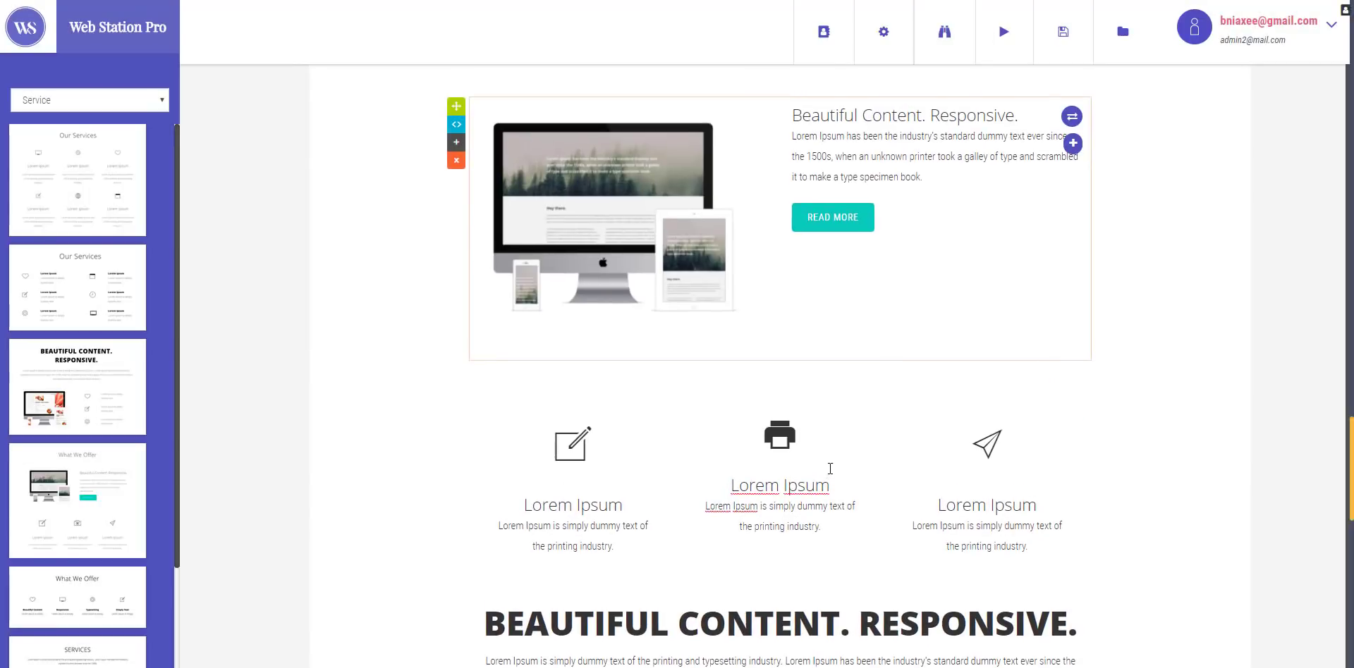
# Select the Our Services text and bring up its colour palette
pyautogui.scroll(3, 829, 468)
pyautogui.scroll(-3, 825, 469)
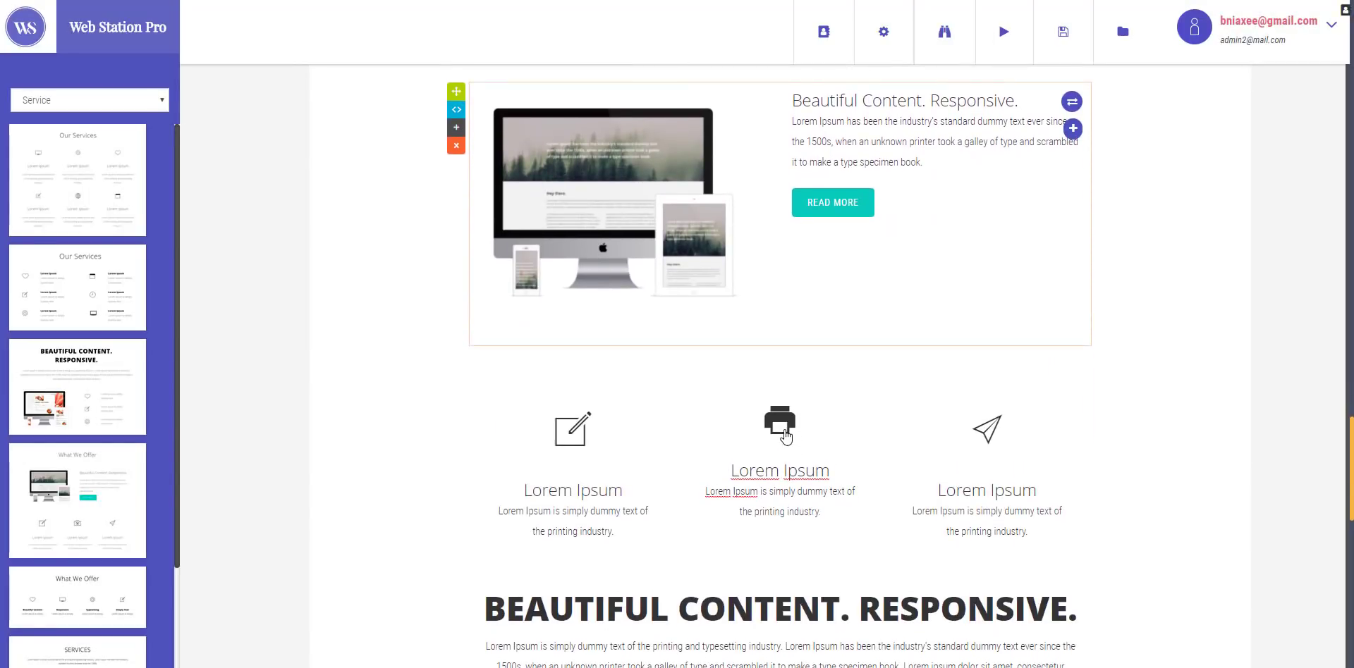
pyautogui.scroll(10, 786, 437)
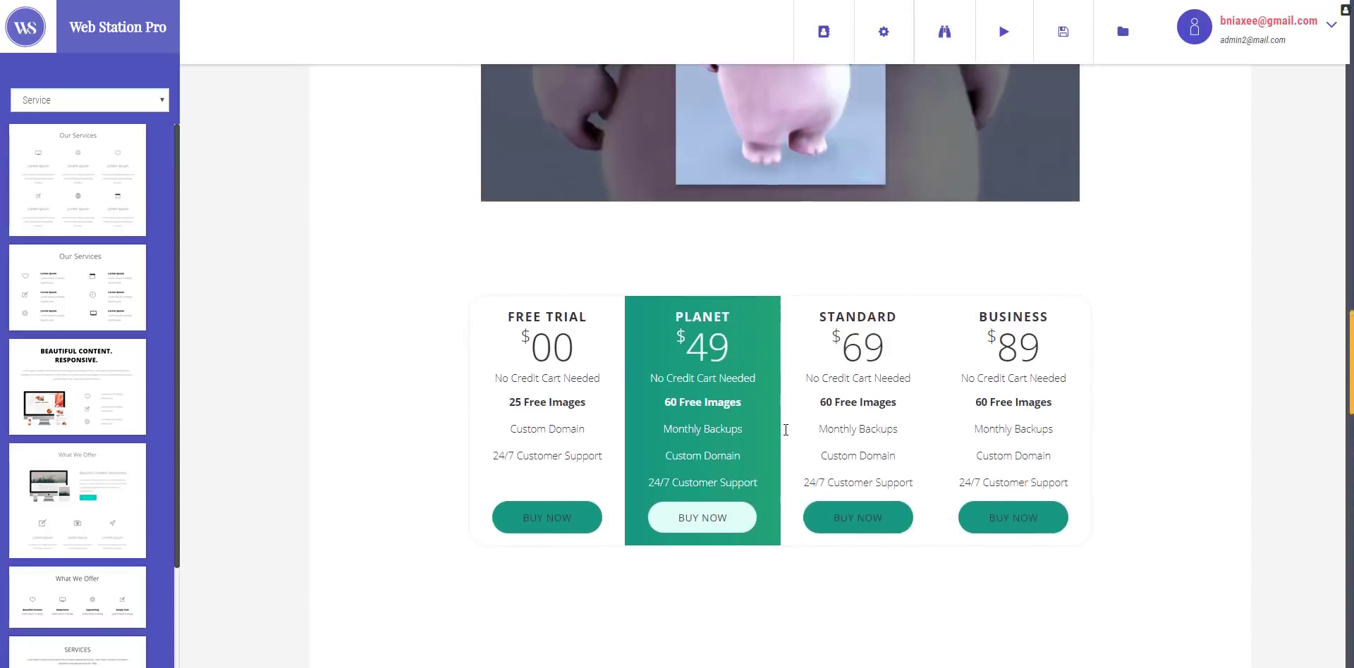
pyautogui.scroll(10, 786, 437)
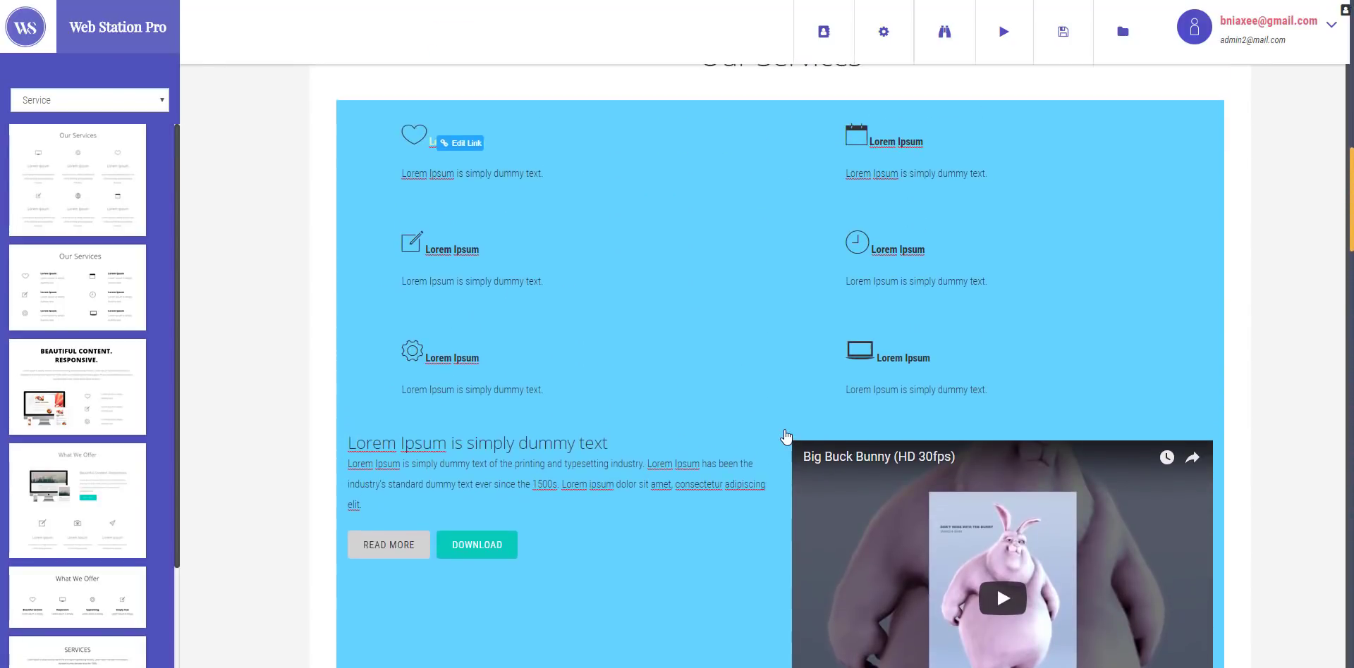
pyautogui.scroll(1, 785, 430)
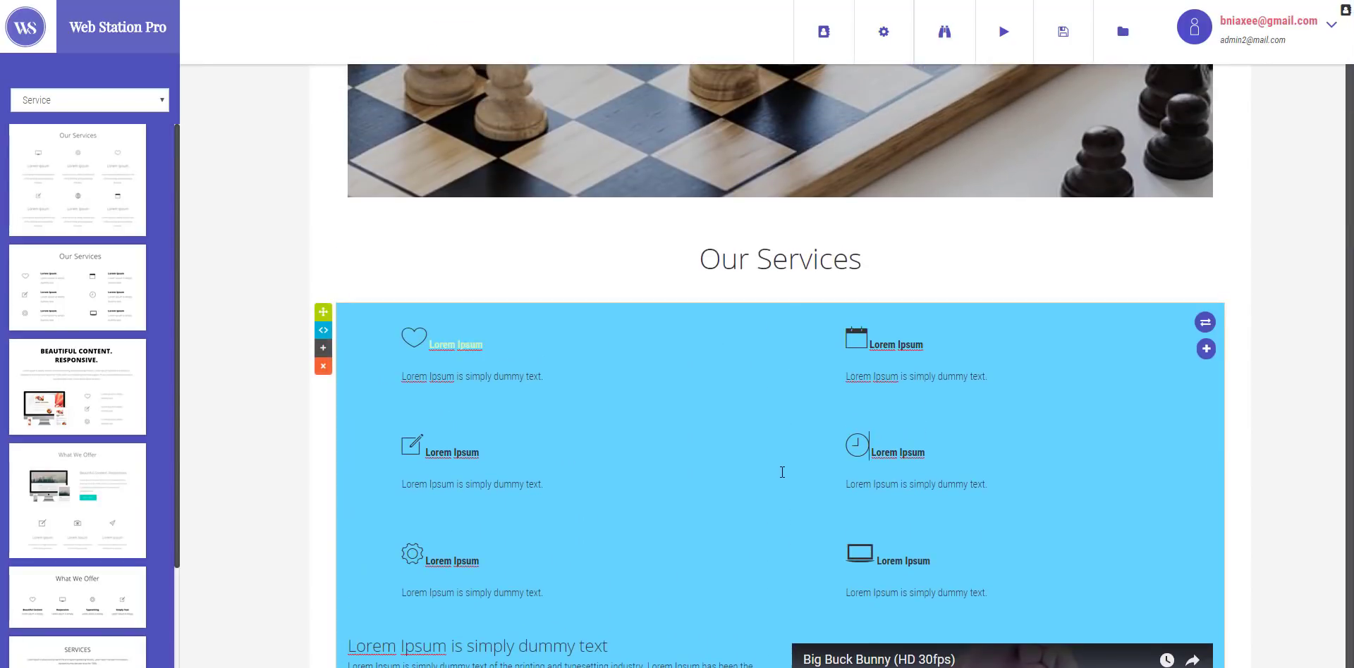
pyautogui.scroll(-3, 781, 472)
pyautogui.scroll(2, 916, 387)
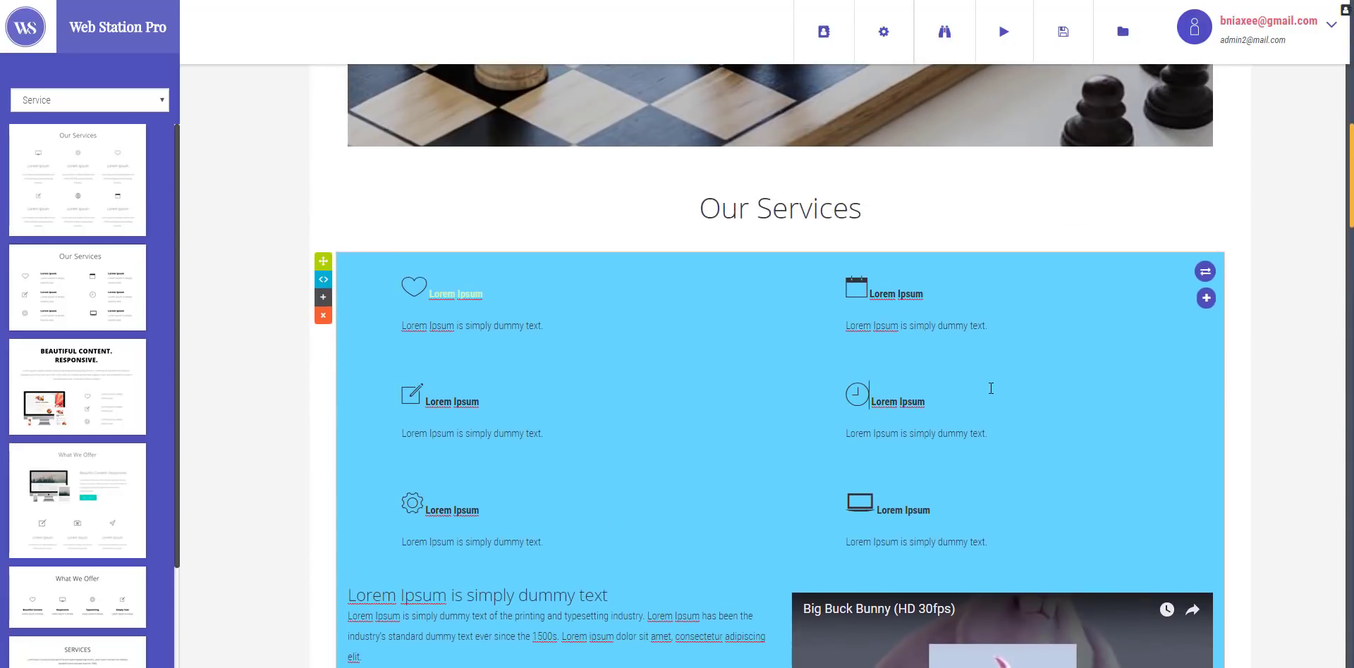
pyautogui.click(1069, 311)
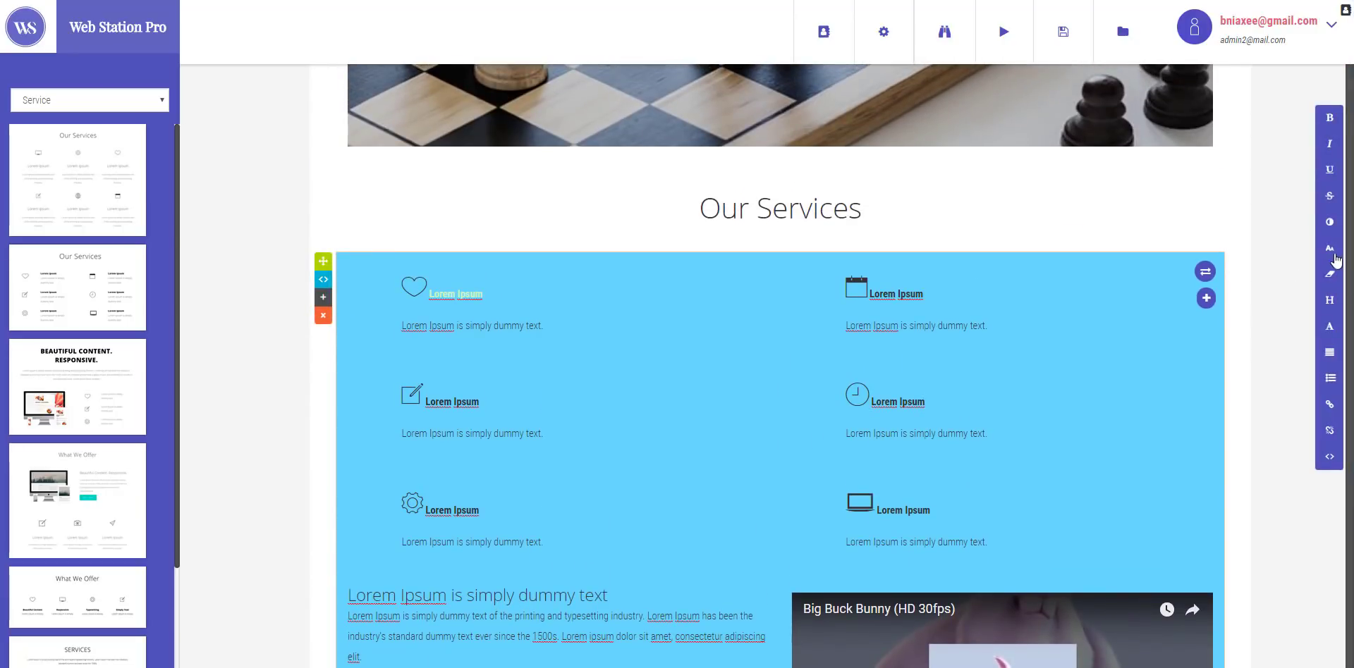
pyautogui.click(1330, 225)
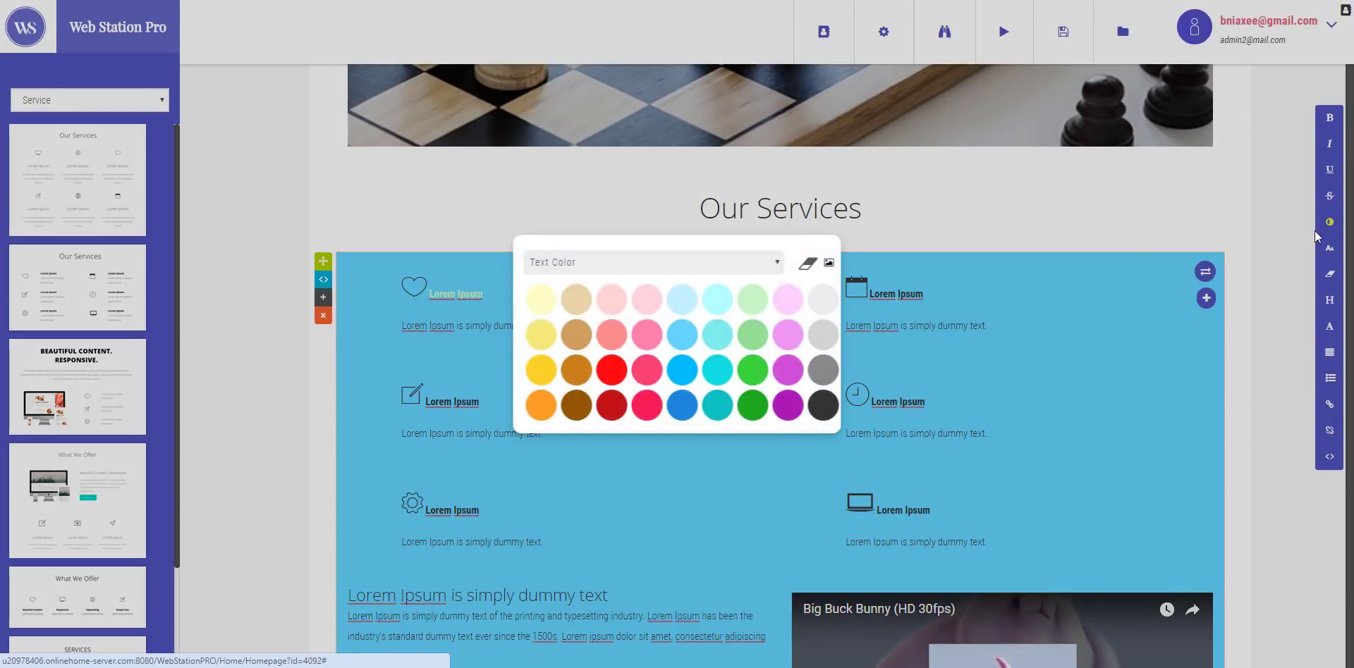
# Choose the purple unnamed.jpg image as the section background
pyautogui.click(829, 264)
pyautogui.scroll(-3, 446, 221)
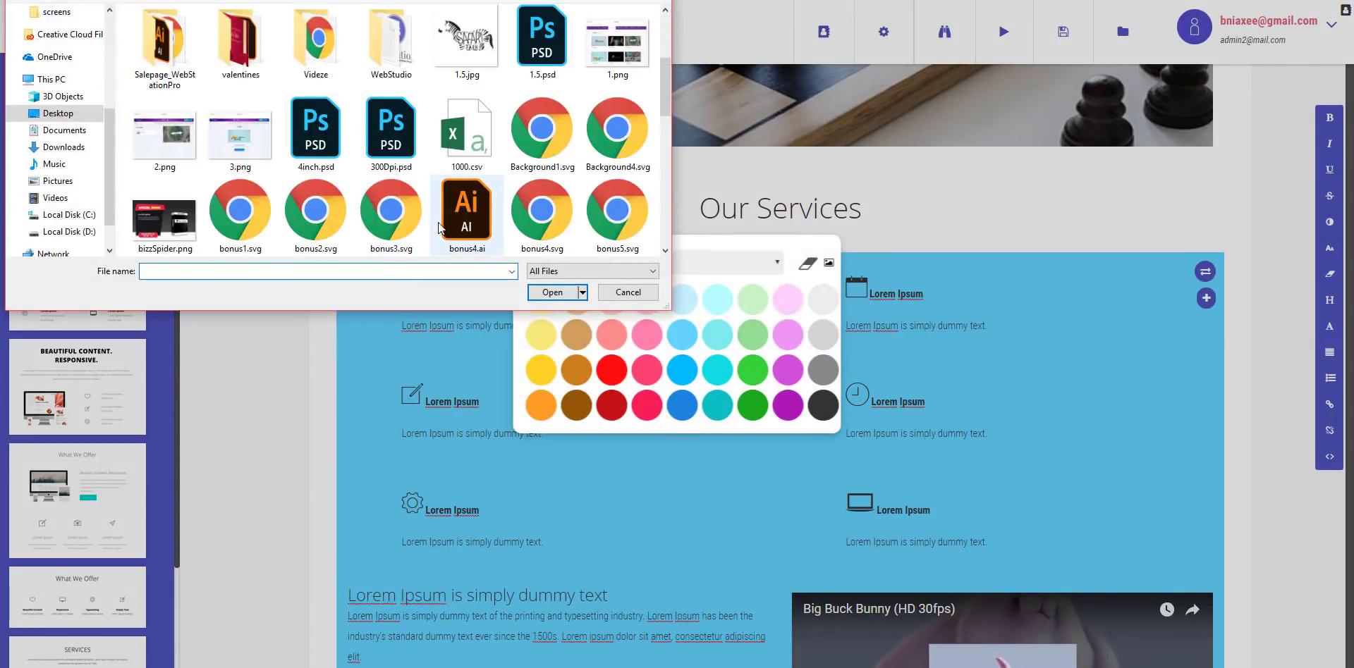
pyautogui.scroll(-5, 446, 221)
pyautogui.scroll(-3, 449, 219)
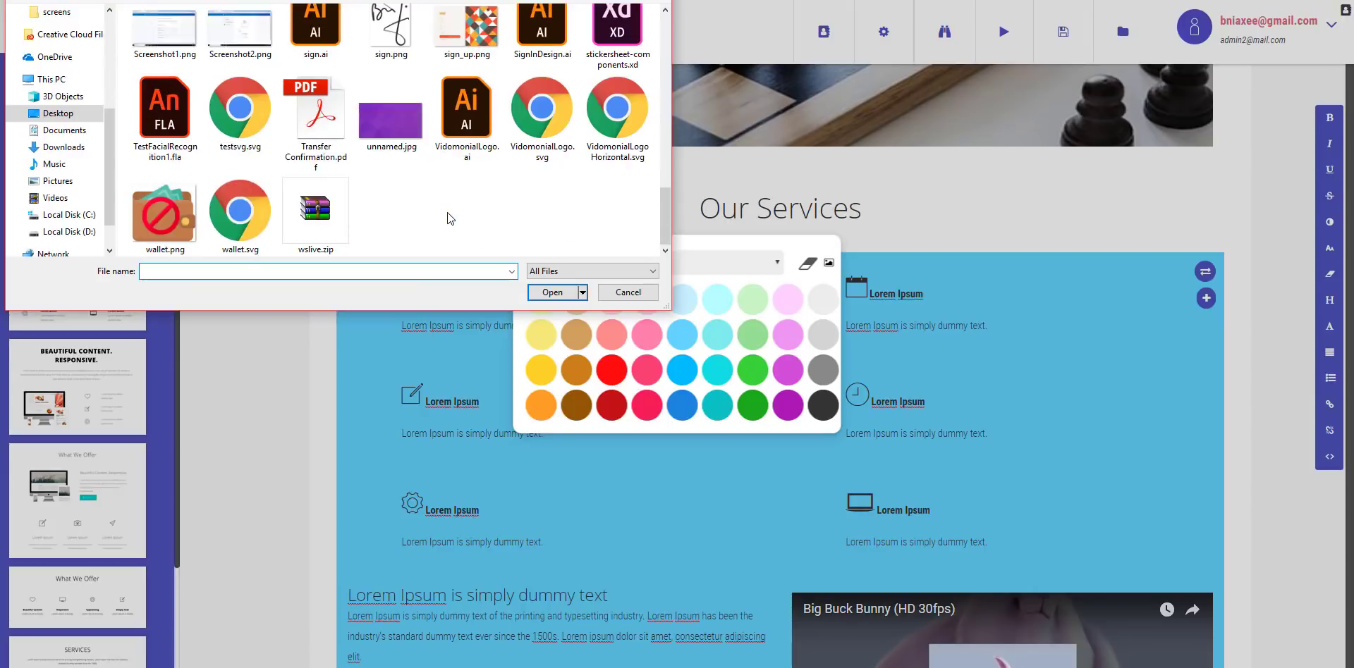
pyautogui.scroll(6, 406, 219)
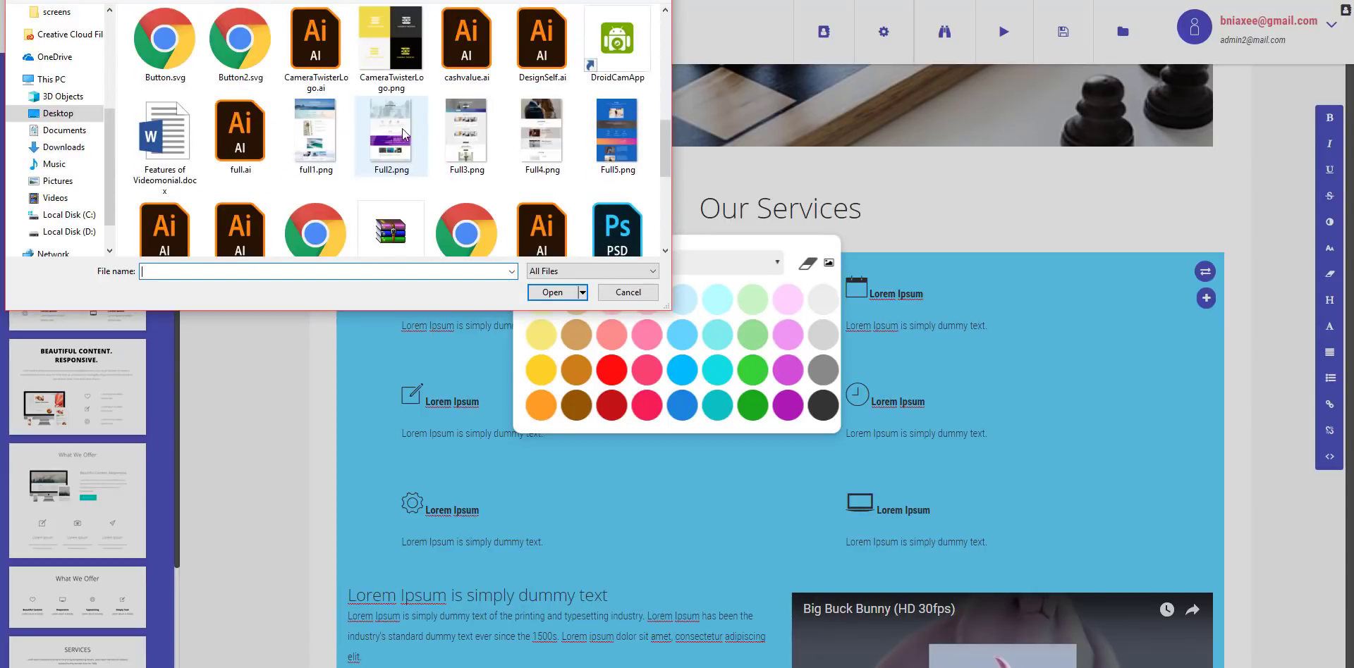
pyautogui.scroll(-5, 505, 169)
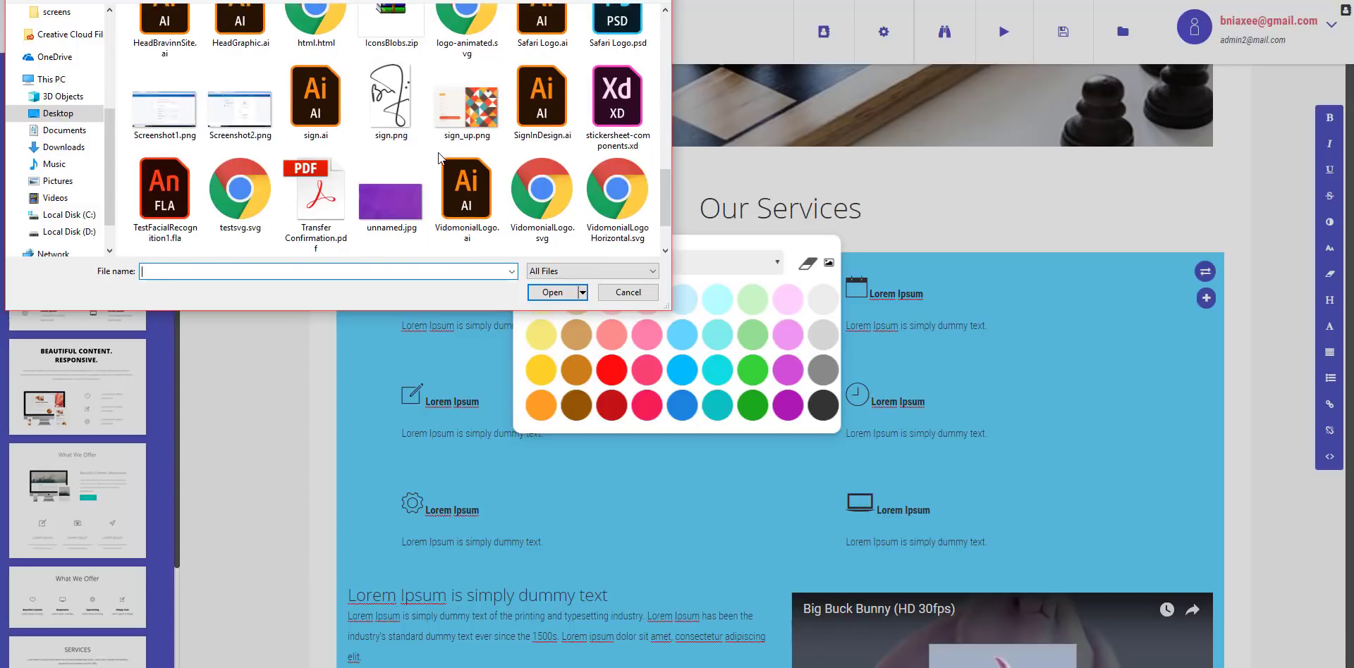
pyautogui.scroll(-2, 438, 153)
pyautogui.click(411, 136)
# Apply the image as the Our Services background and close the colour palette
pyautogui.click(552, 292)
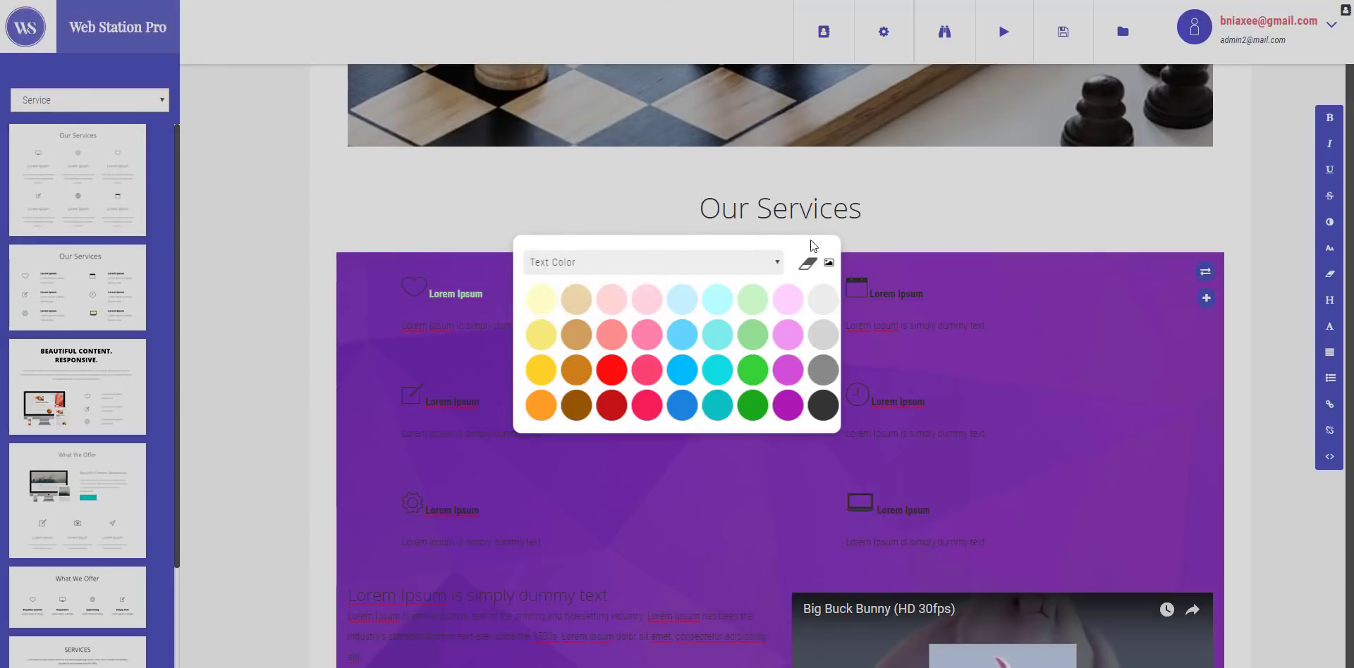
pyautogui.click(961, 311)
pyautogui.scroll(-4, 1048, 397)
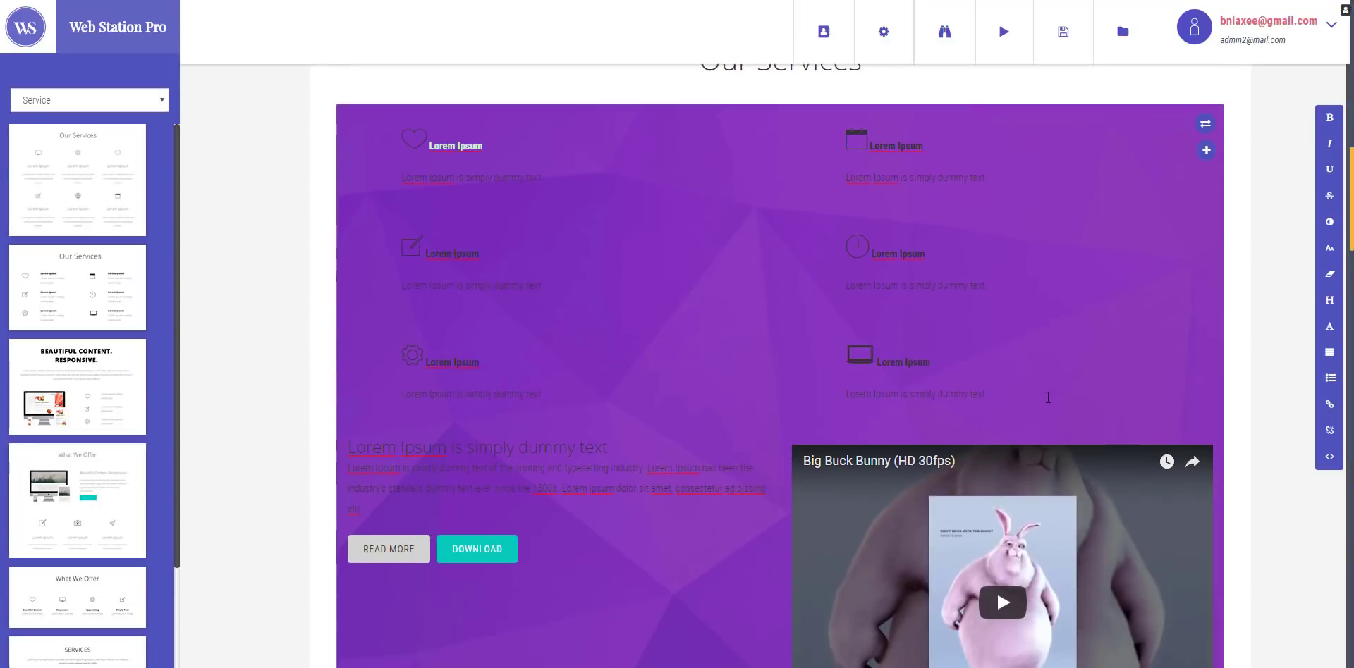
pyautogui.scroll(-3, 495, 327)
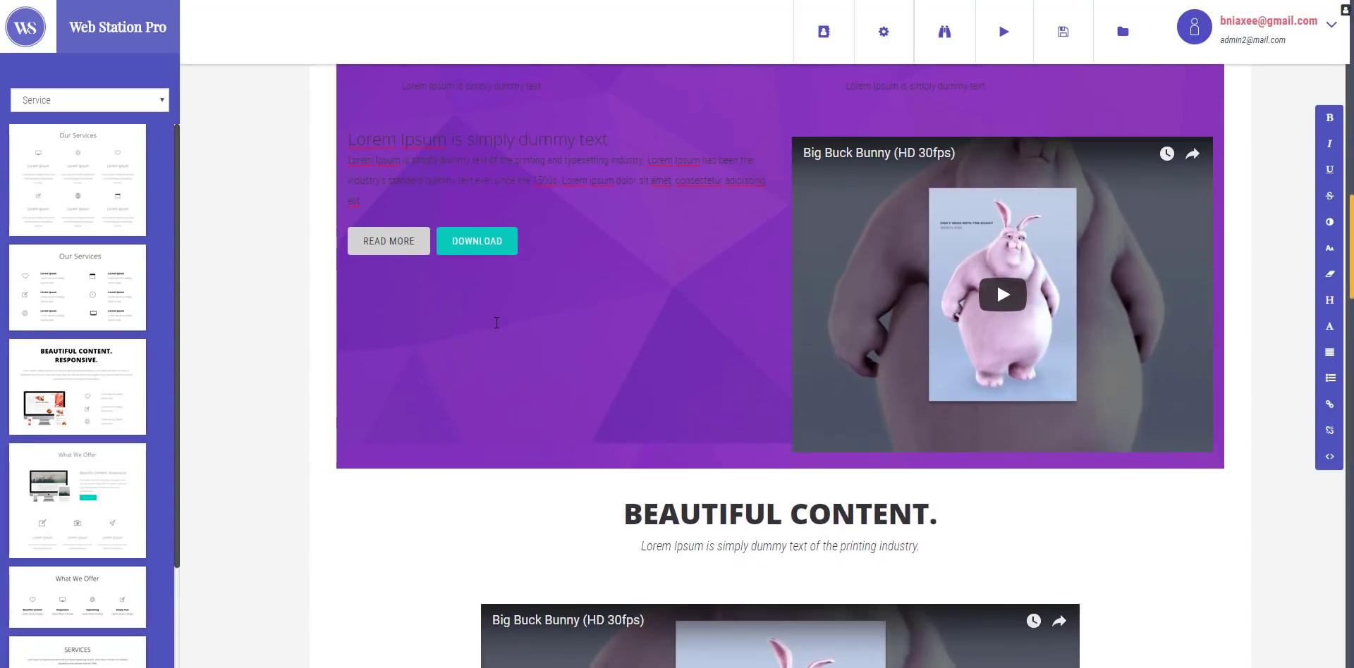
pyautogui.scroll(4, 495, 328)
pyautogui.scroll(4, 495, 323)
pyautogui.scroll(-7, 495, 323)
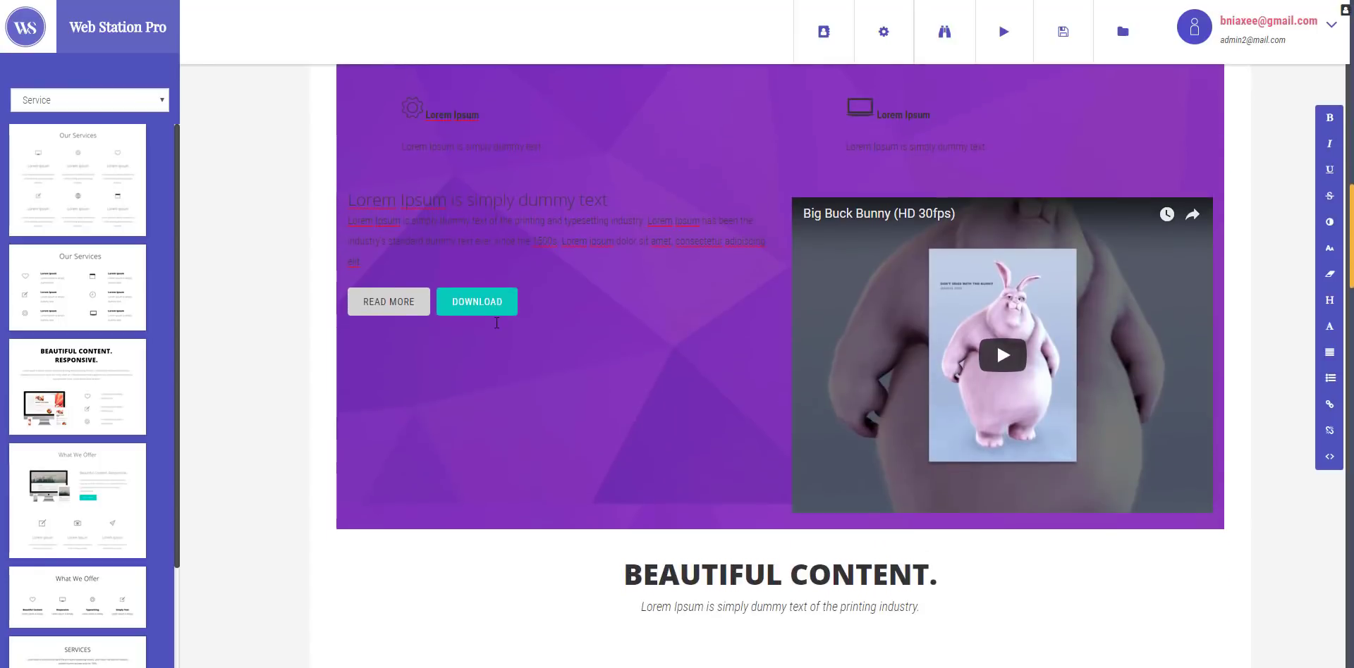
pyautogui.scroll(-8, 495, 323)
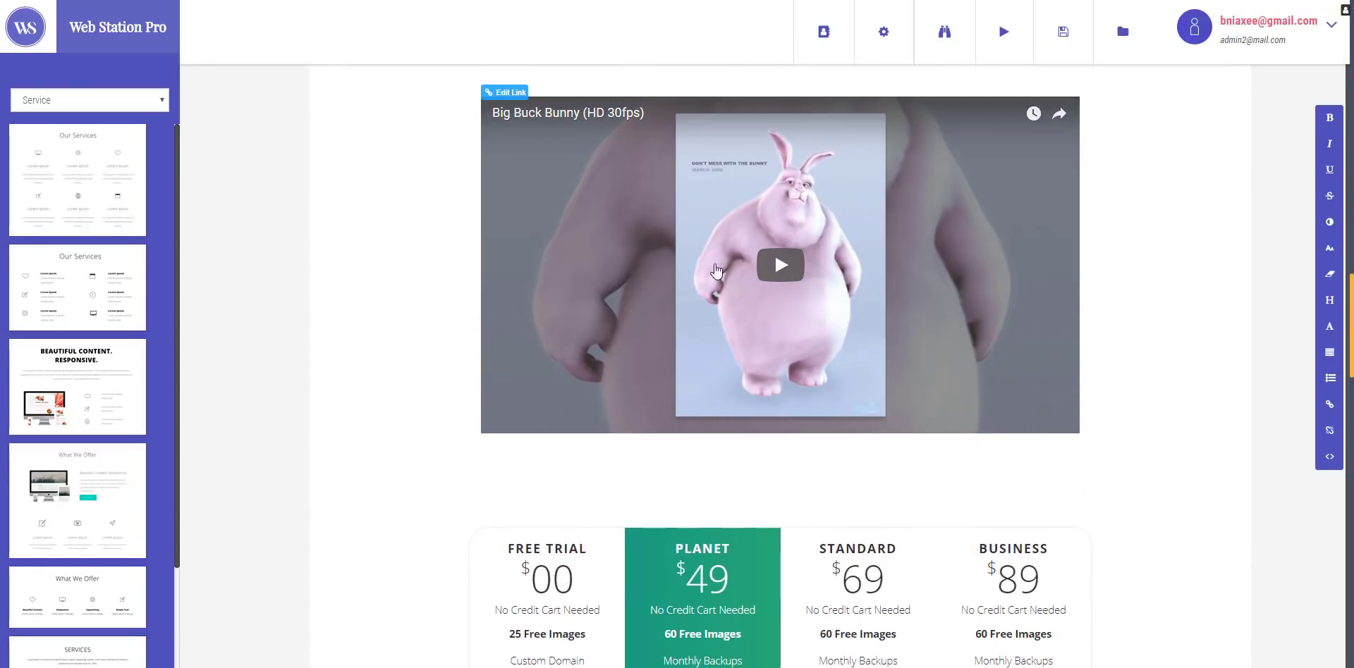
# Confirm the Big Buck Bunny video link unchanged and select the $49 price text
pyautogui.click(505, 93)
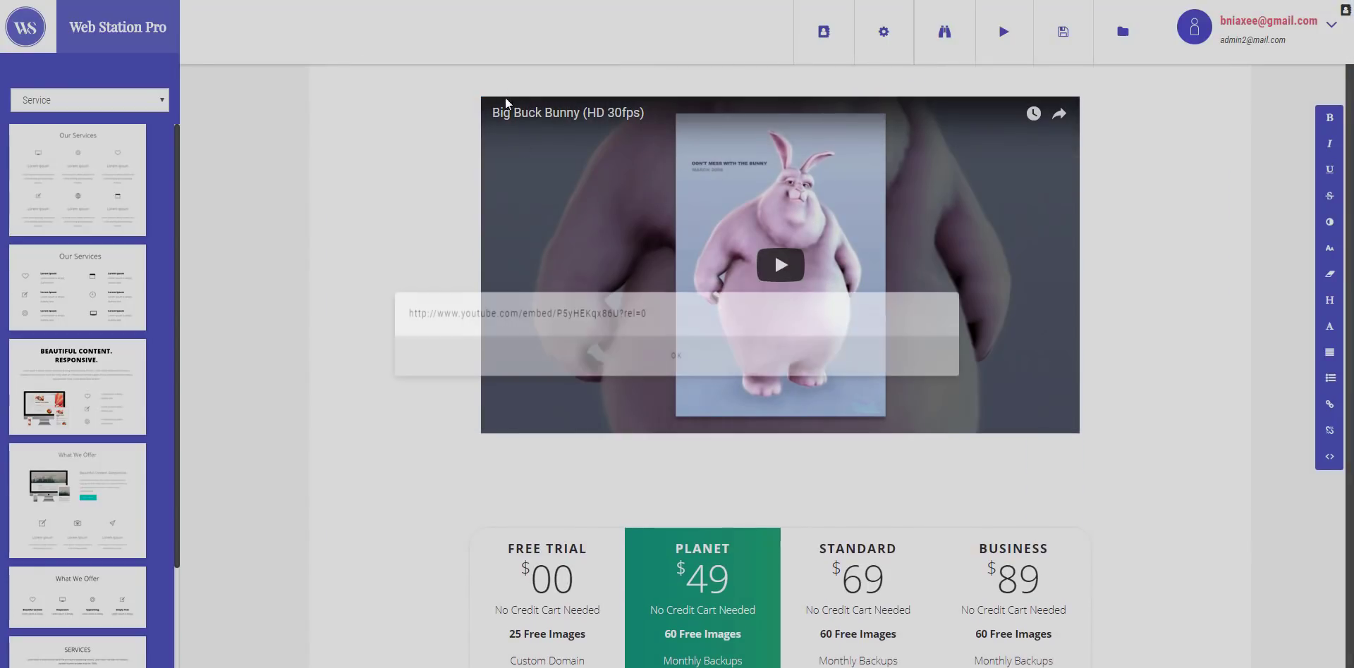
pyautogui.click(716, 359)
pyautogui.scroll(-3, 776, 463)
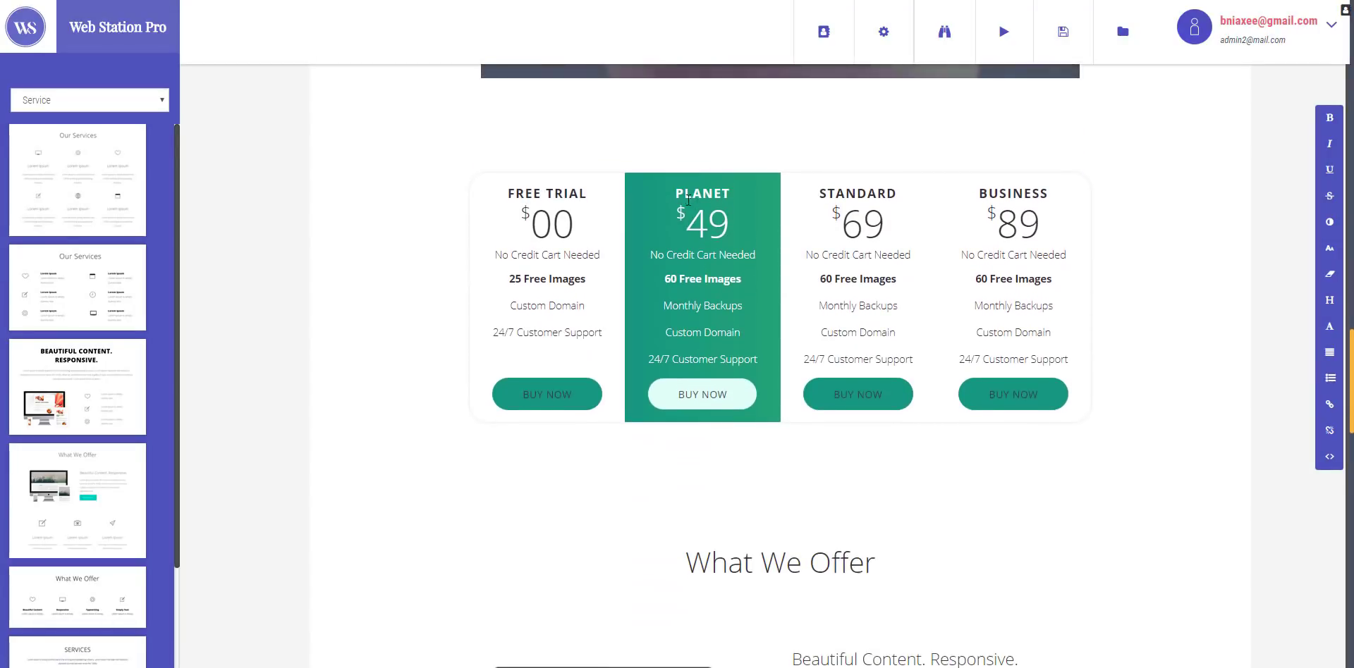
pyautogui.moveTo(680, 215); pyautogui.dragTo(731, 229)
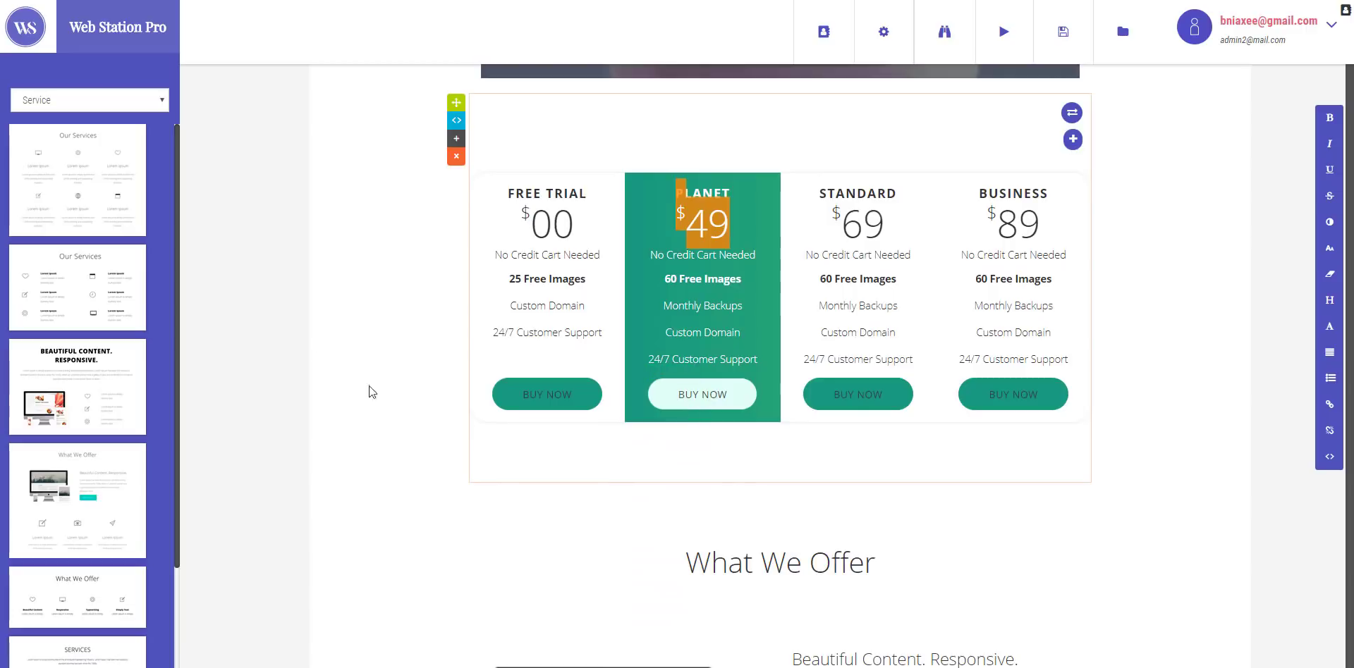
# Browse the Profile, Paragraph and Heading block categories in the sidebar
pyautogui.click(141, 107)
pyautogui.click(99, 284)
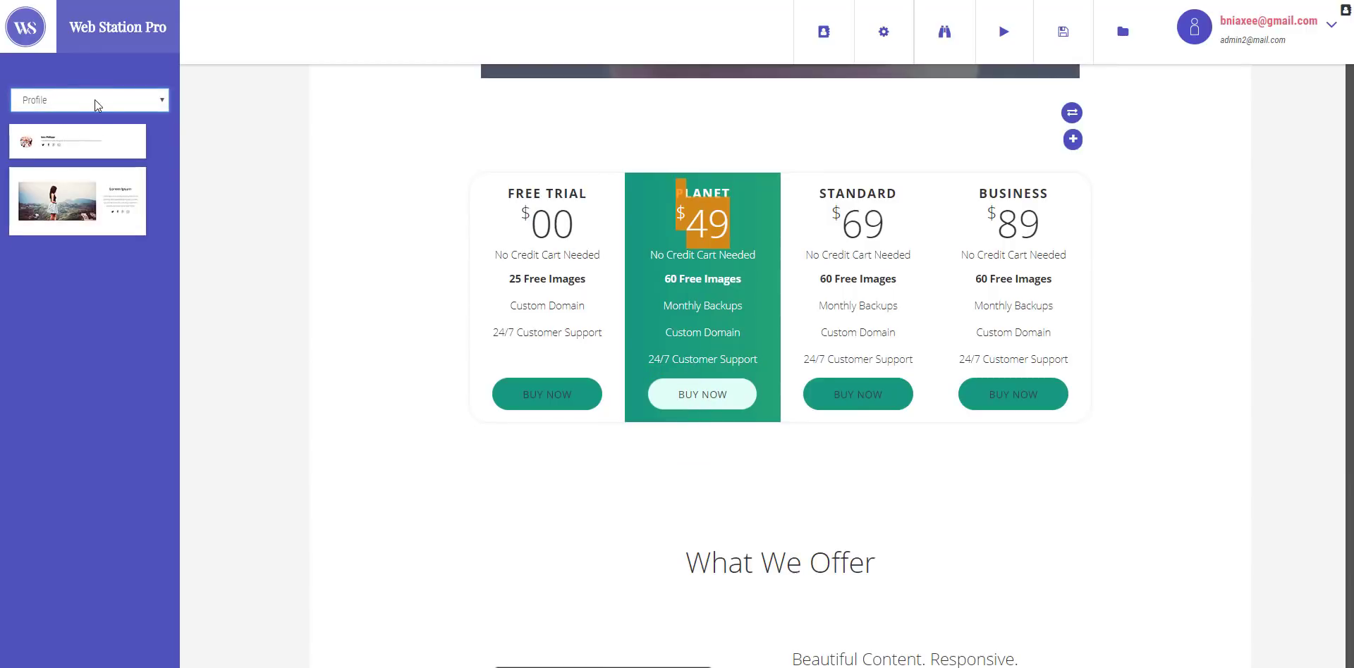
pyautogui.click(96, 100)
pyautogui.click(96, 208)
pyautogui.click(92, 103)
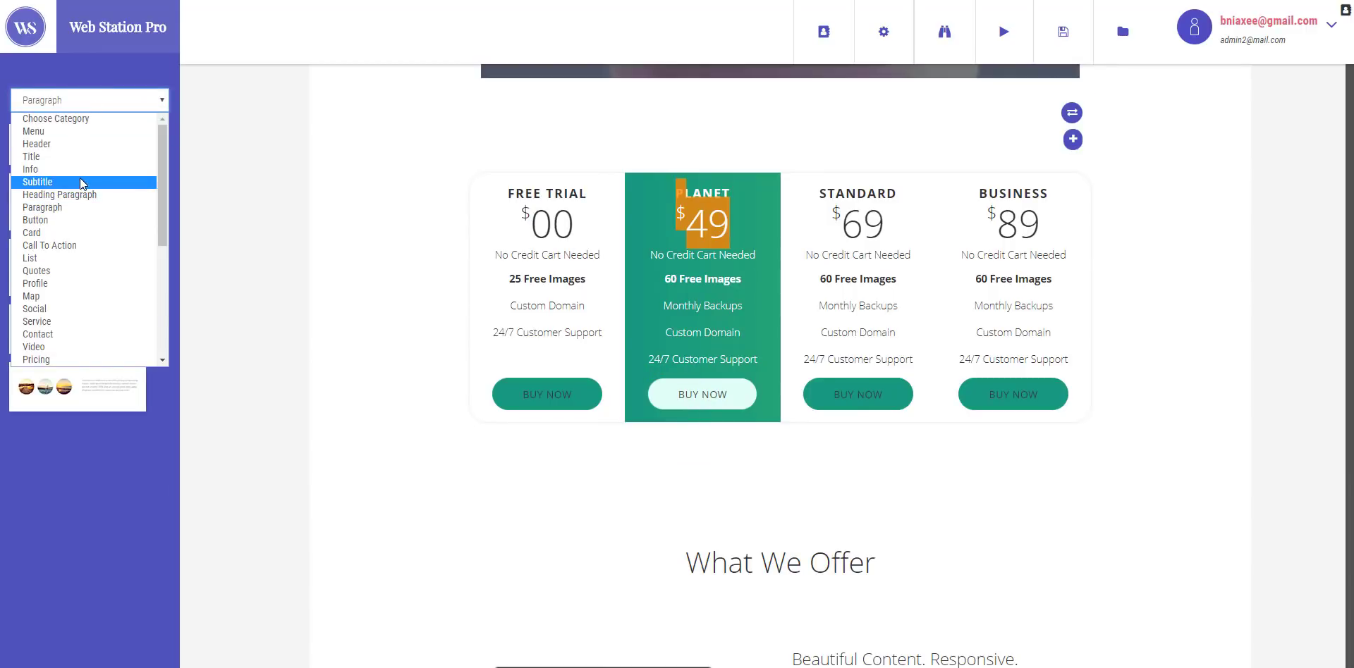
pyautogui.click(79, 178)
pyautogui.click(95, 104)
pyautogui.click(92, 284)
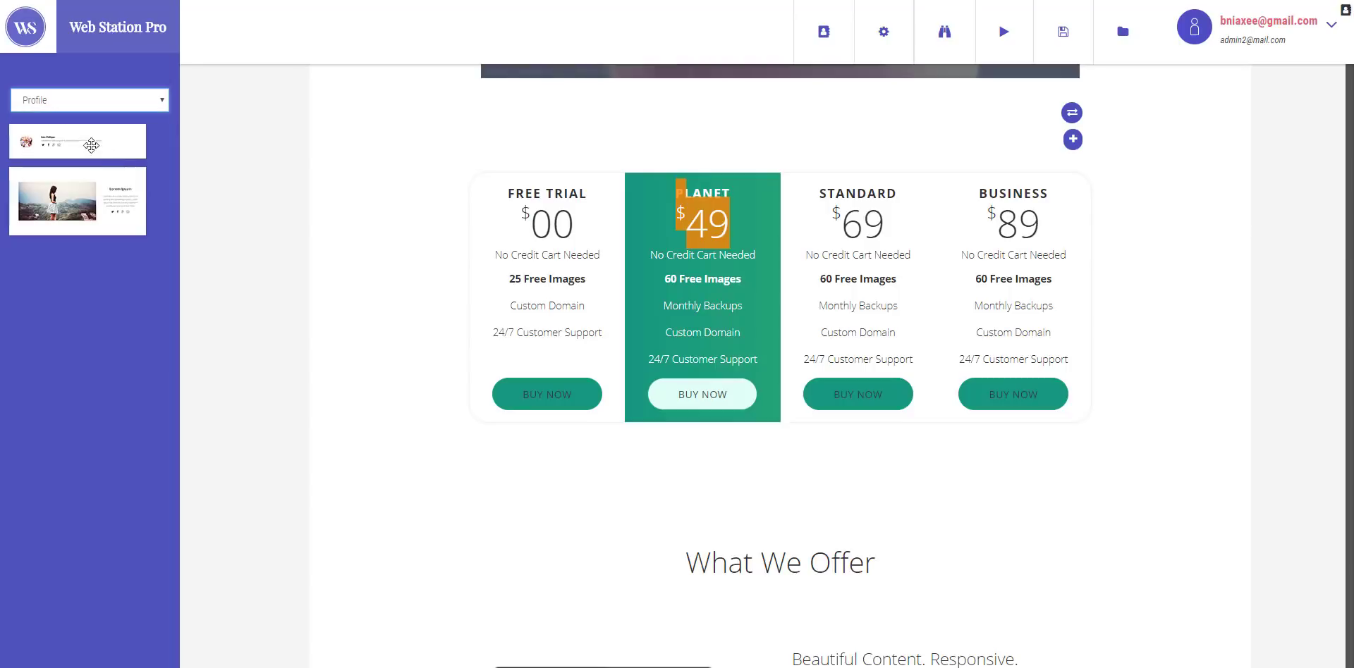
# Show the Service blocks, scroll down to Contact Us, and reopen the category list
pyautogui.click(105, 101)
pyautogui.click(102, 290)
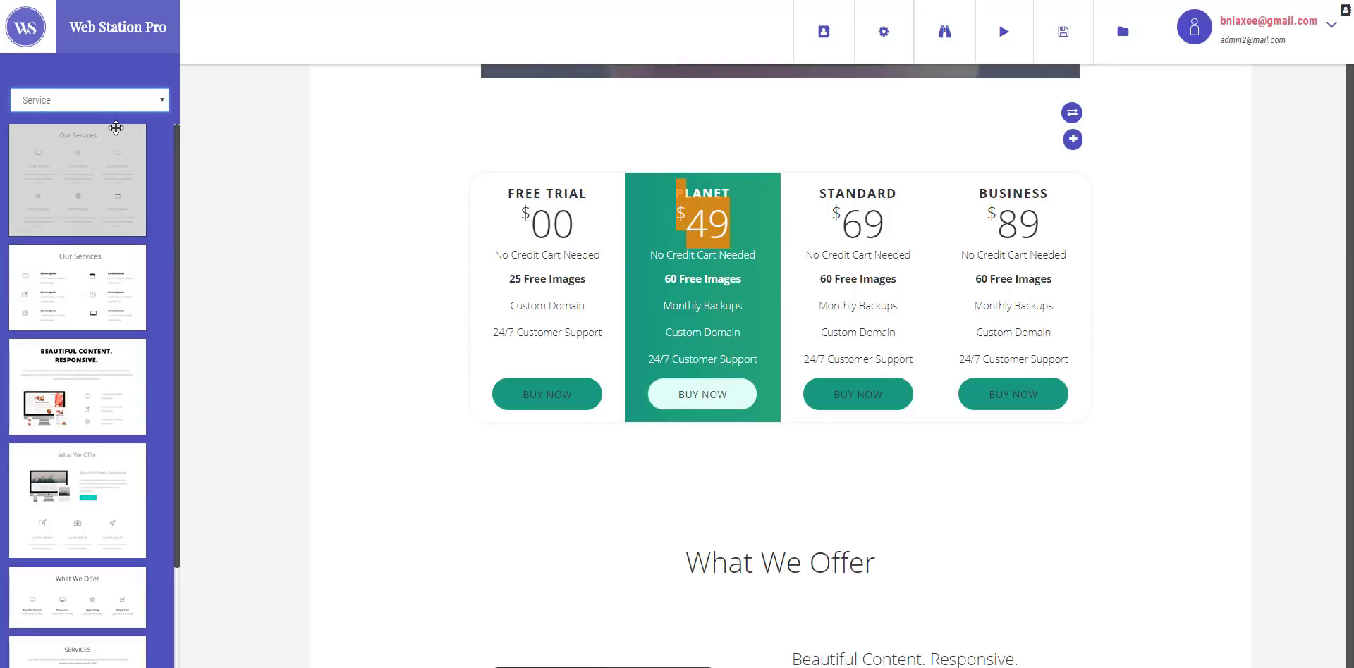
pyautogui.scroll(-8, 288, 268)
pyautogui.scroll(-10, 288, 266)
pyautogui.scroll(-2, 287, 267)
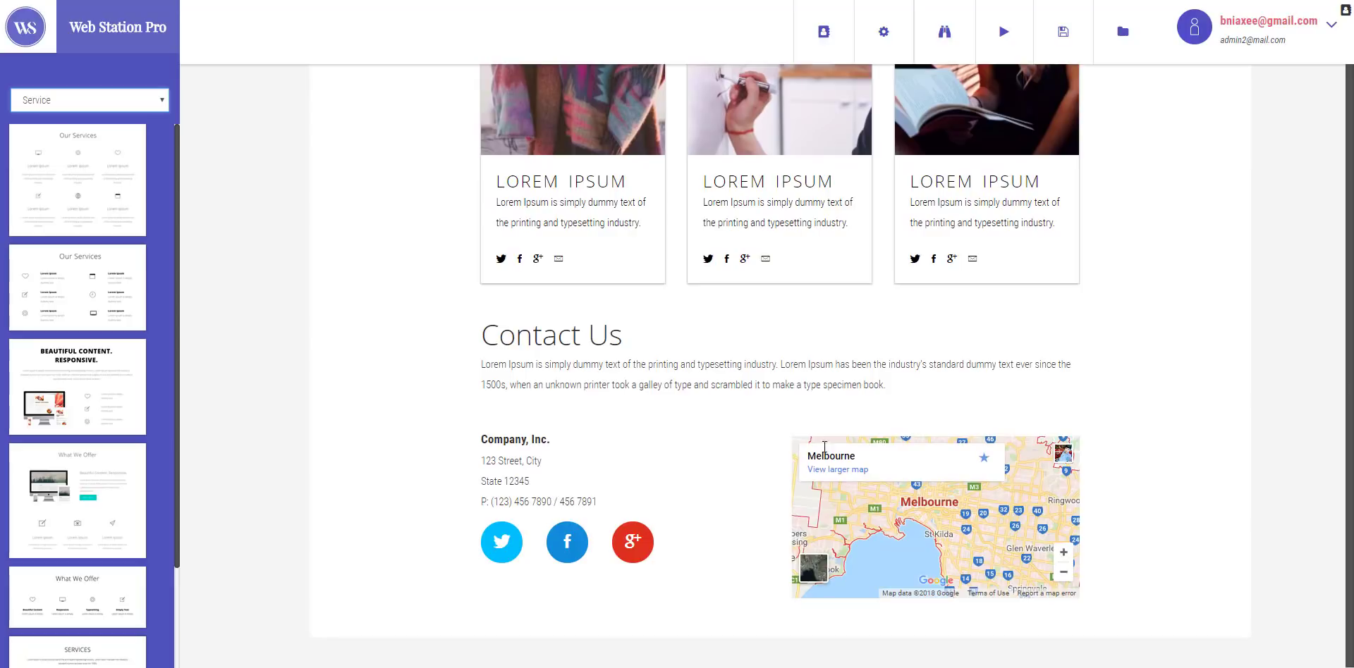
pyautogui.click(90, 100)
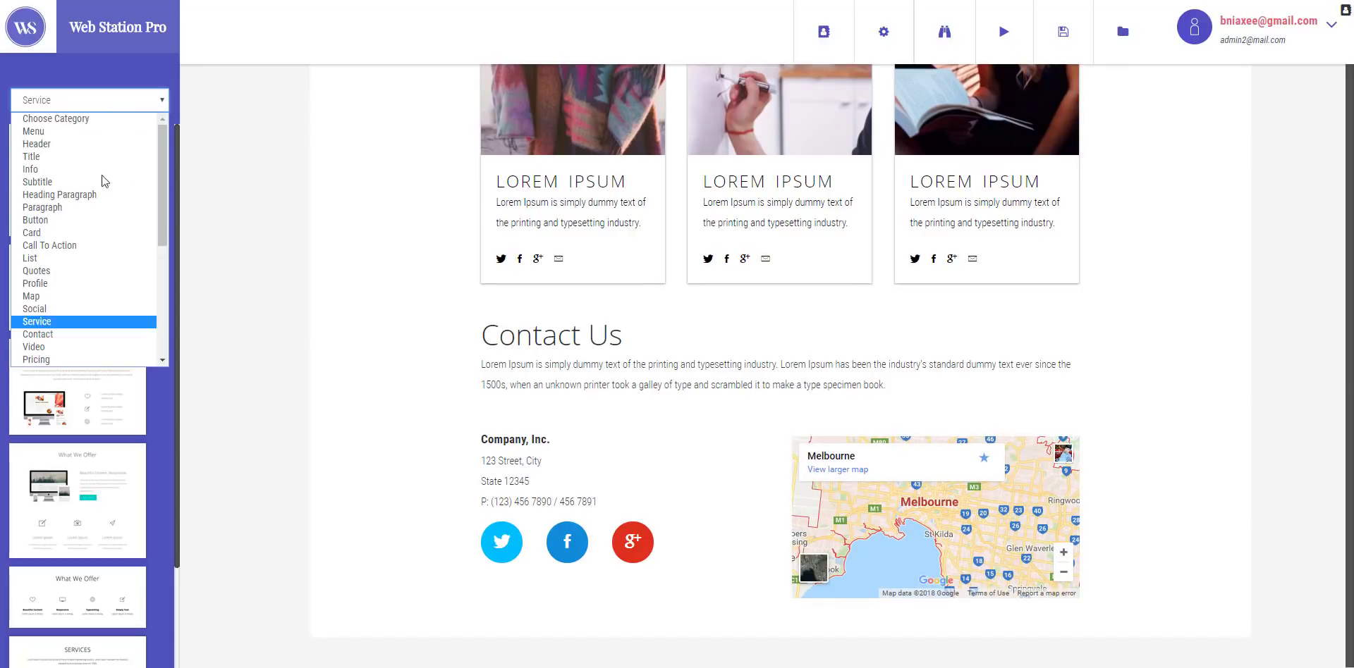
pyautogui.scroll(-5, 95, 327)
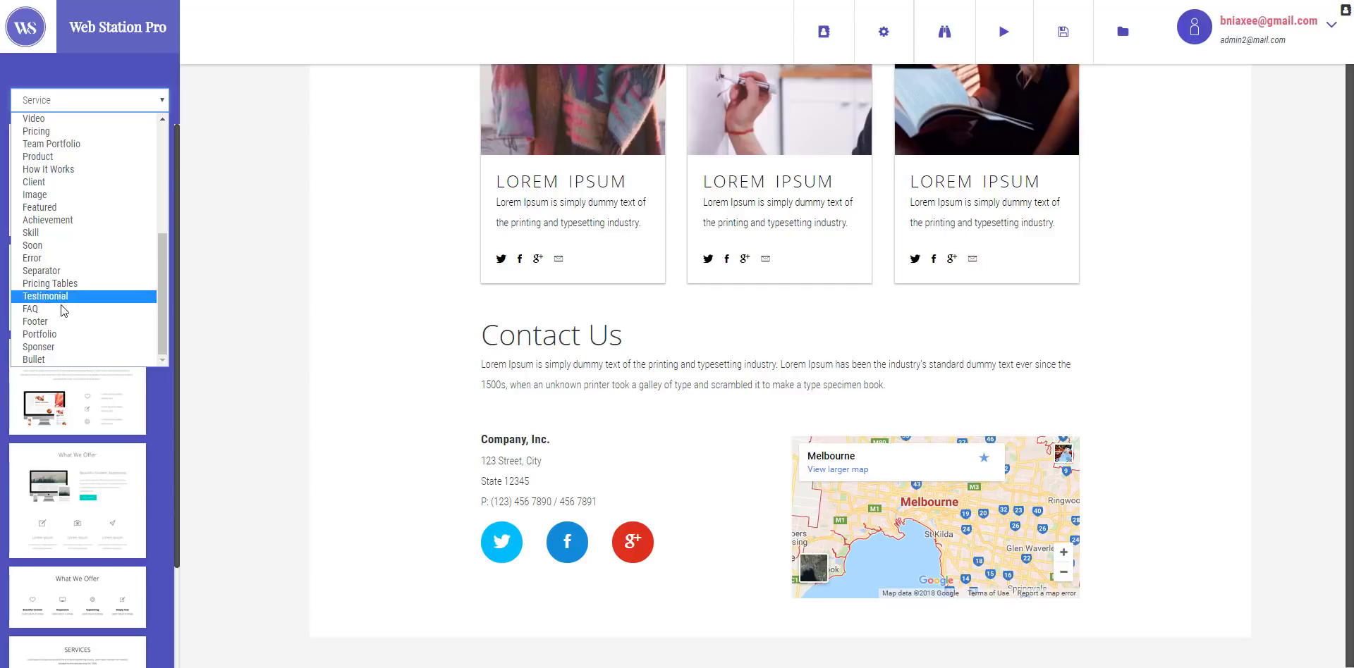
# Insert a Map block above the Contact Us section and open its Edit Link
pyautogui.scroll(2, 52, 337)
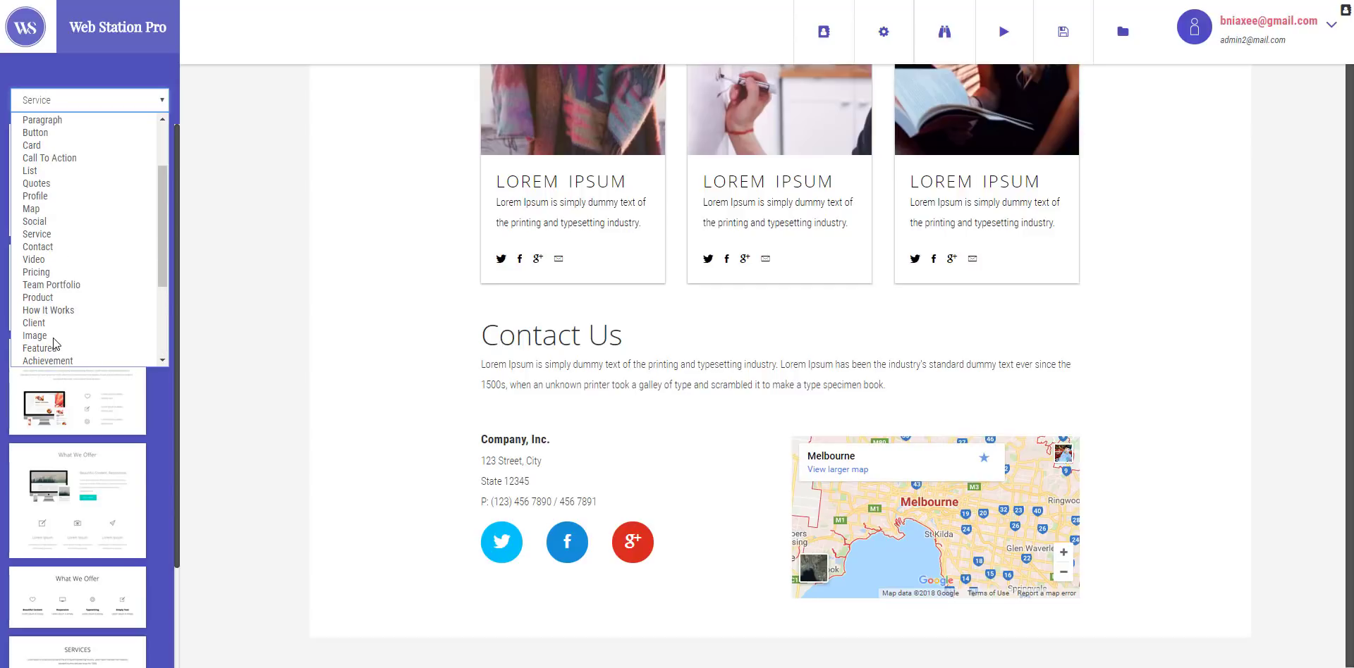
pyautogui.click(43, 209)
pyautogui.moveTo(78, 166); pyautogui.dragTo(822, 387)
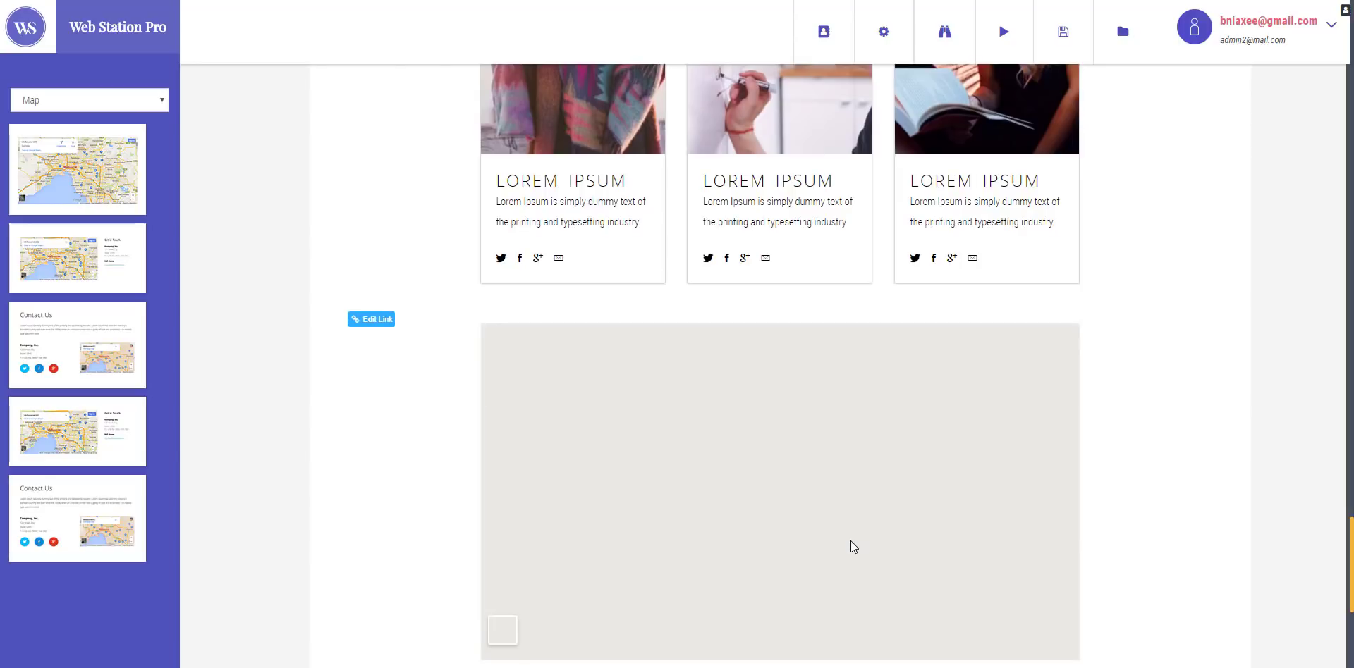
pyautogui.scroll(-2, 1161, 499)
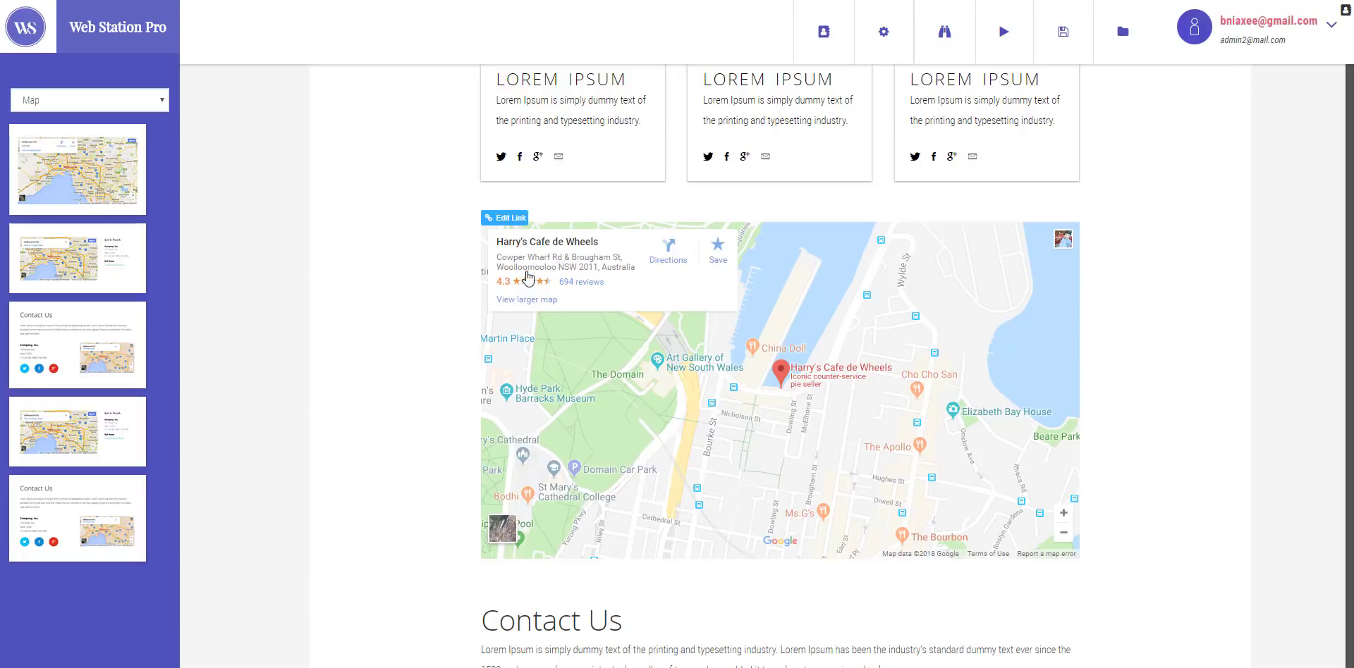
pyautogui.click(513, 220)
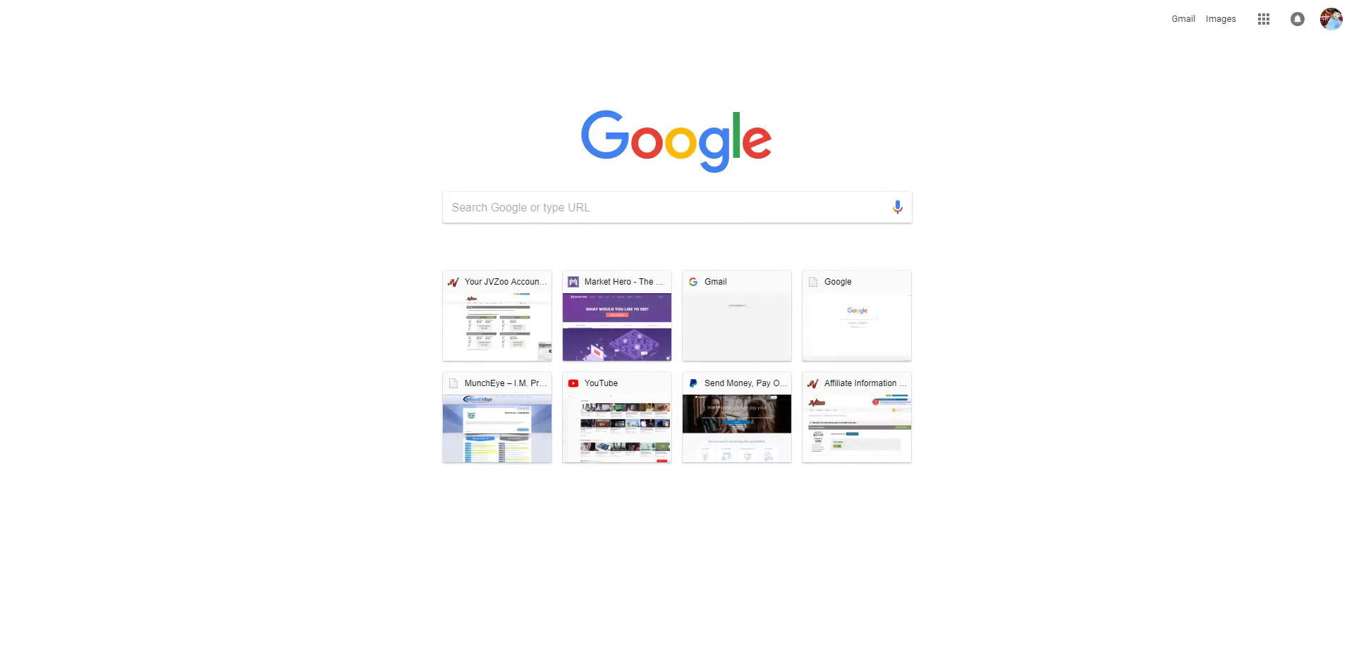
# Search 'melbourne s', zoom to Macquarie University and open Macquarie University Hospital's details
pyautogui.write('melbourn')
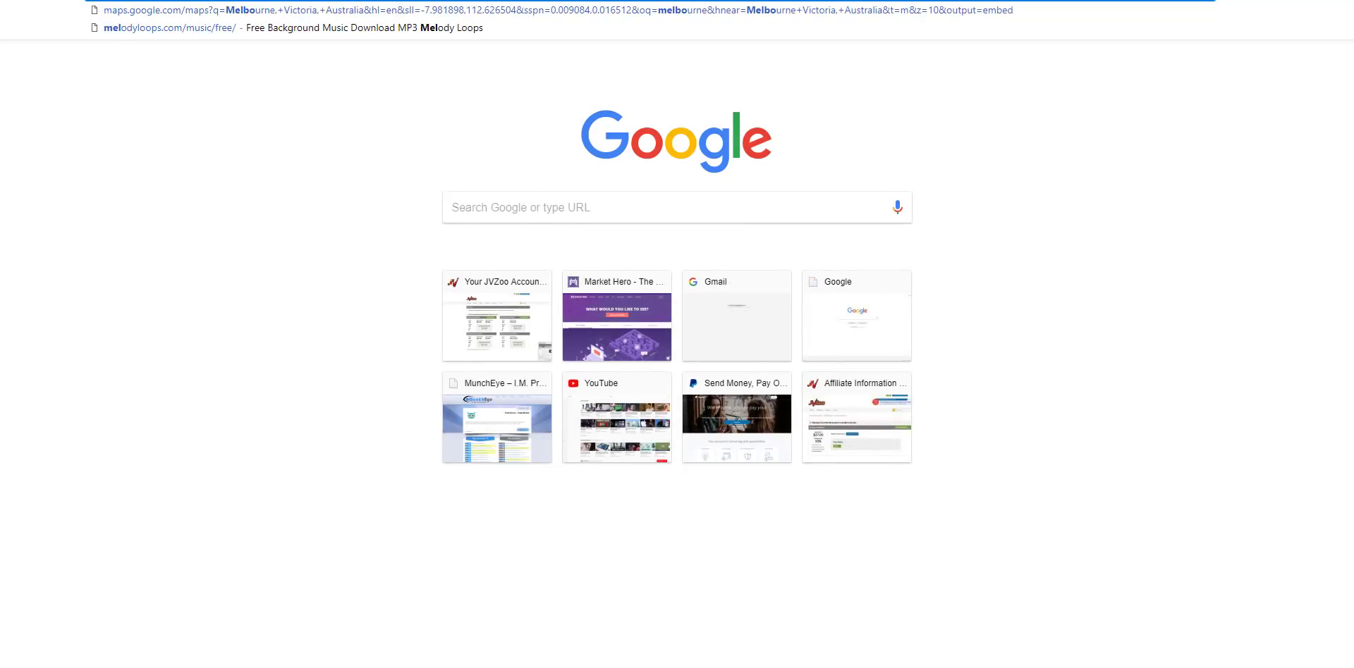
pyautogui.write('e s')
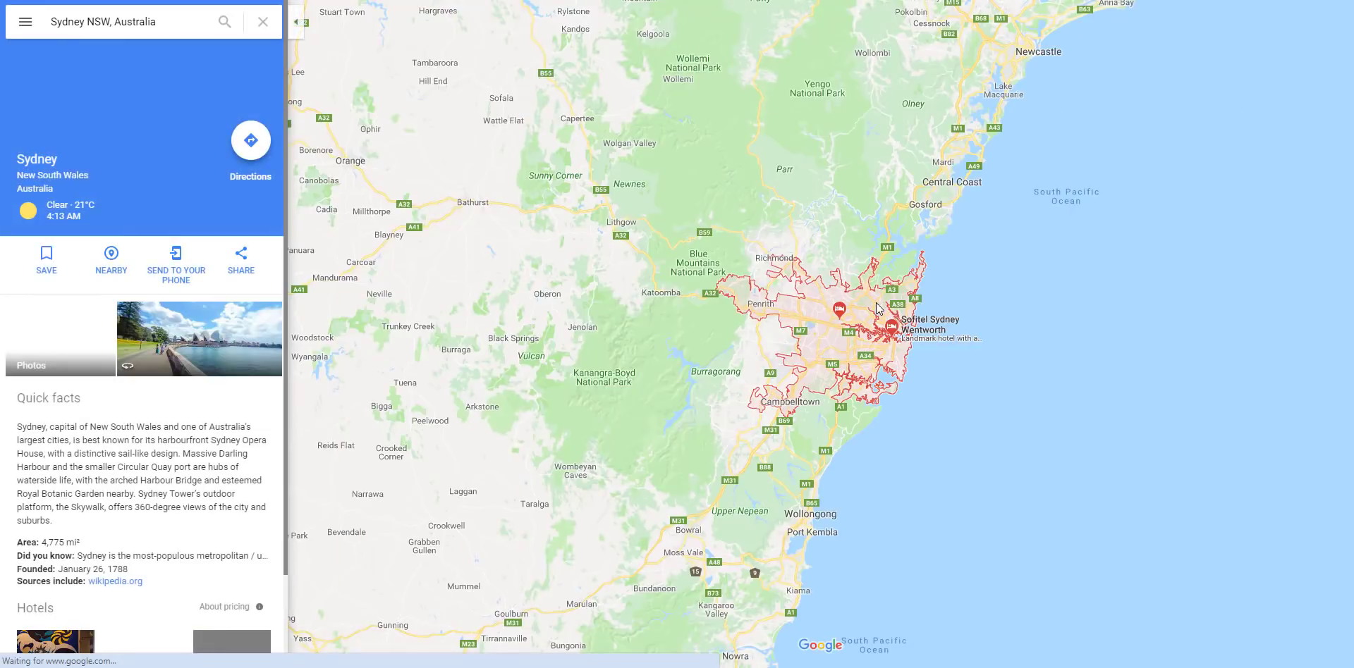
pyautogui.scroll(4, 878, 307)
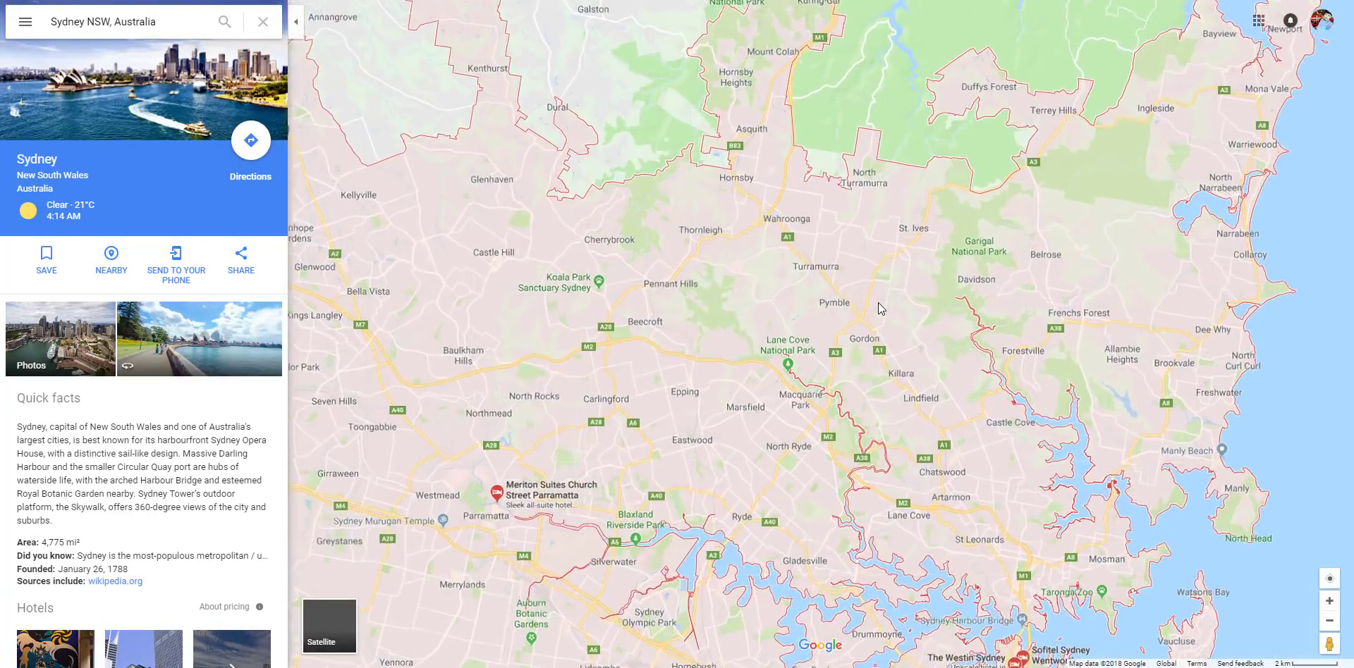
pyautogui.scroll(2, 878, 302)
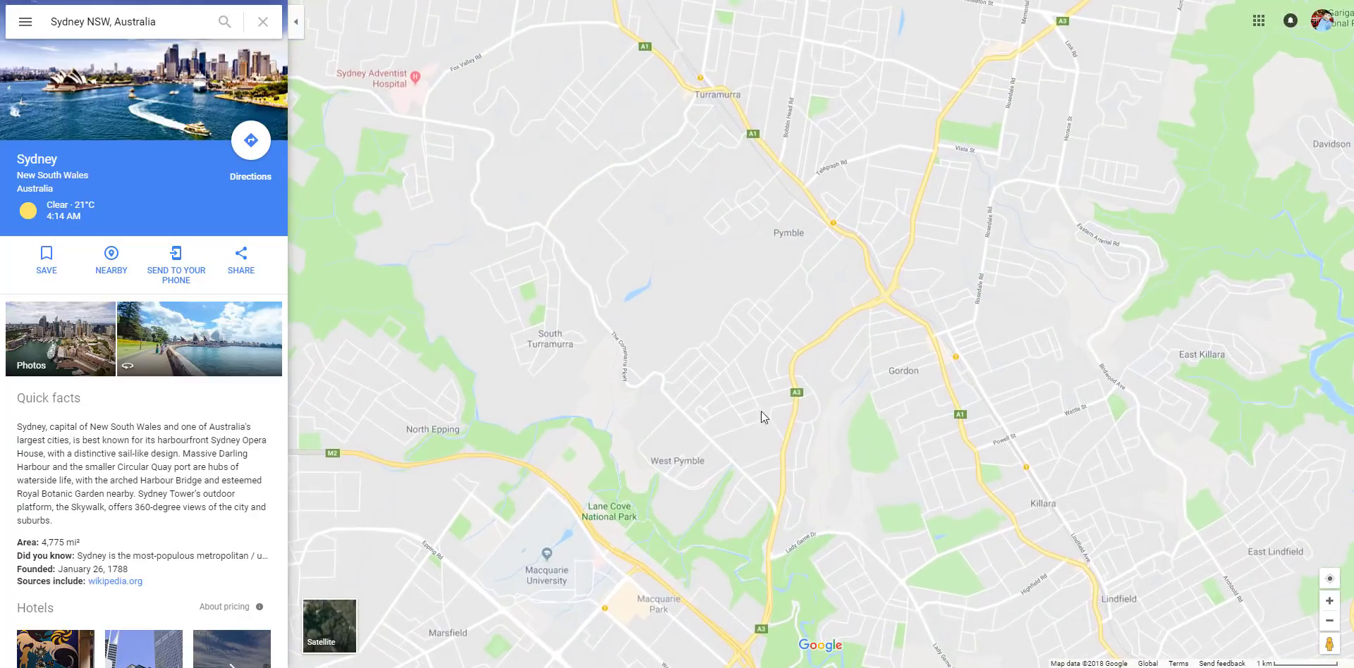
pyautogui.scroll(3, 705, 416)
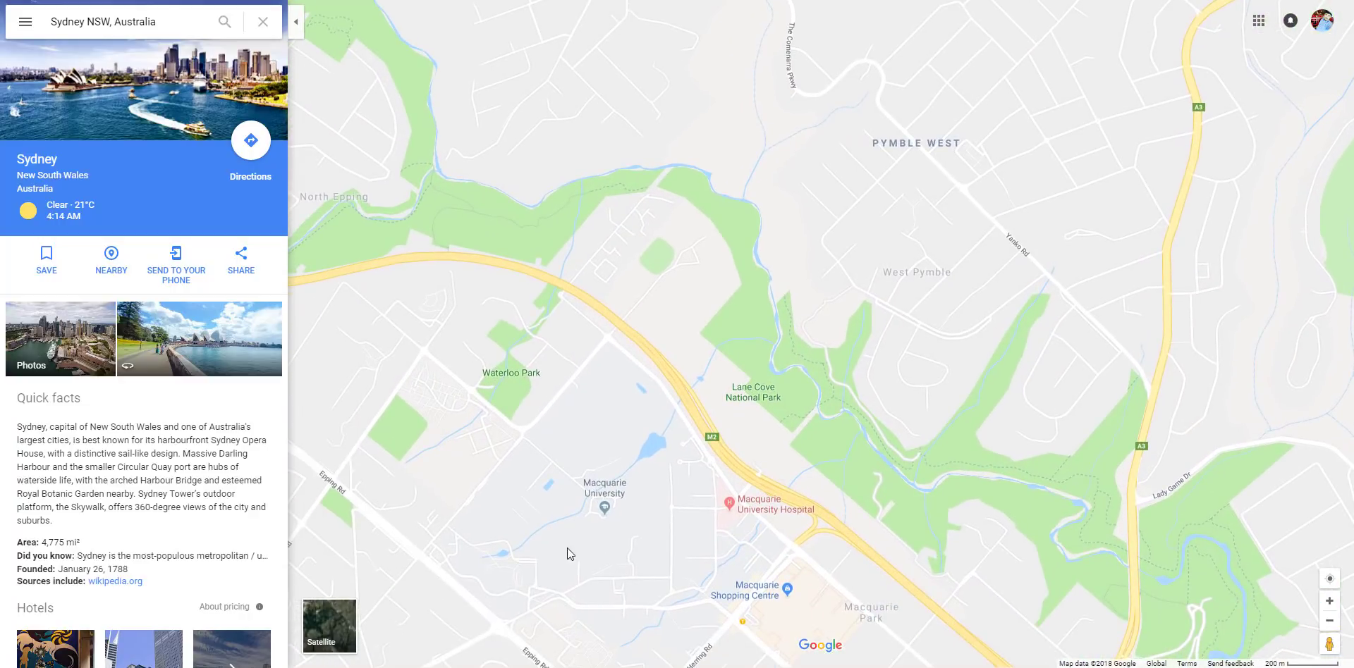
pyautogui.moveTo(736, 510); pyautogui.dragTo(775, 471)
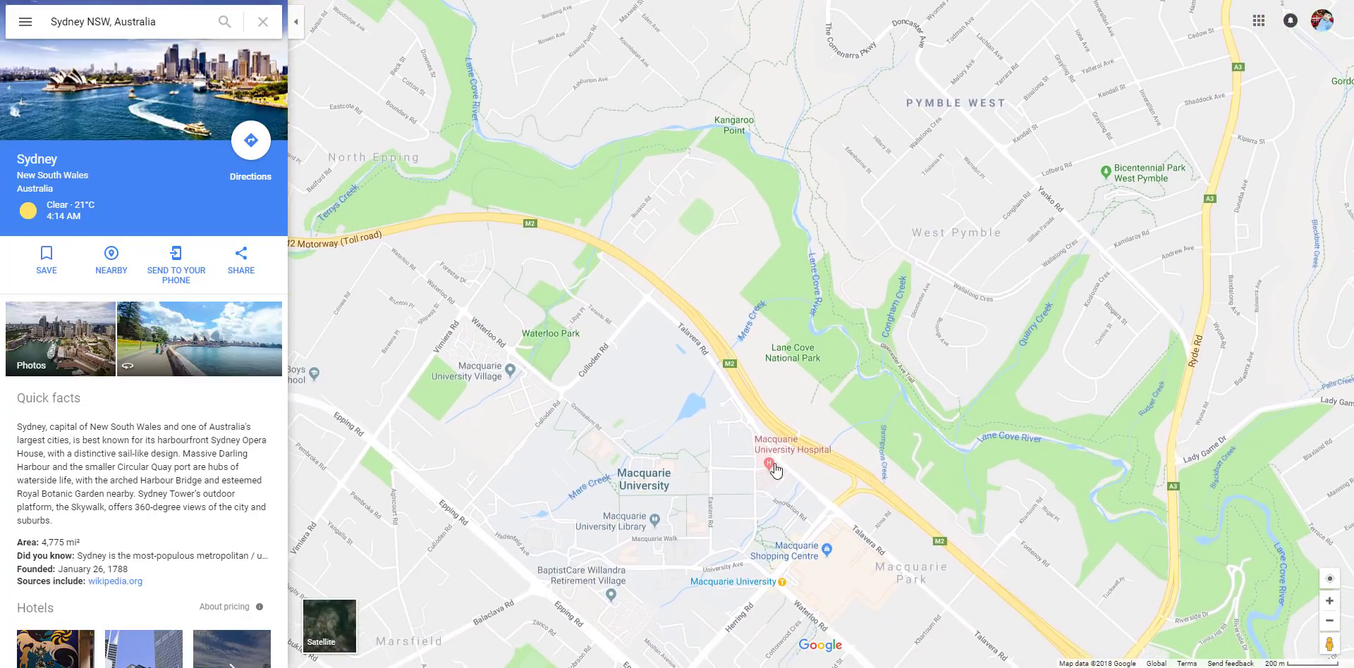
pyautogui.click(769, 465)
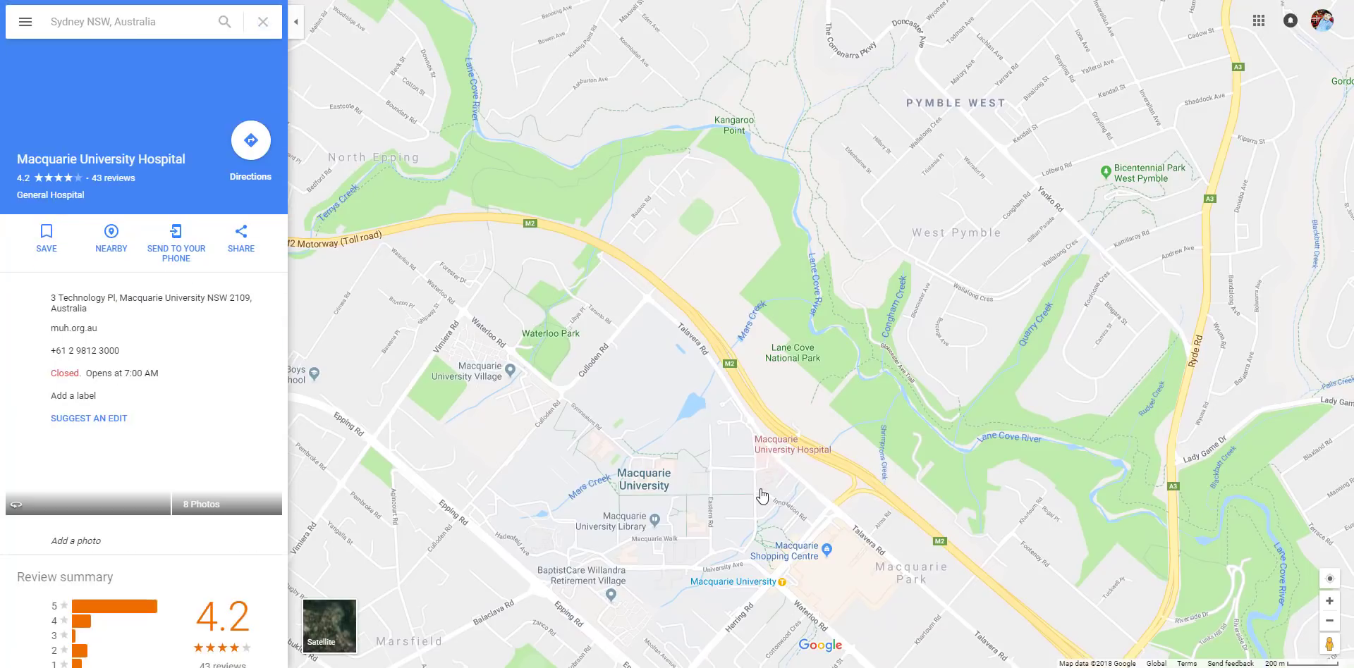
# Select the hospital's medium-size Embed map iframe code, then open a new browser tab
pyautogui.click(230, 247)
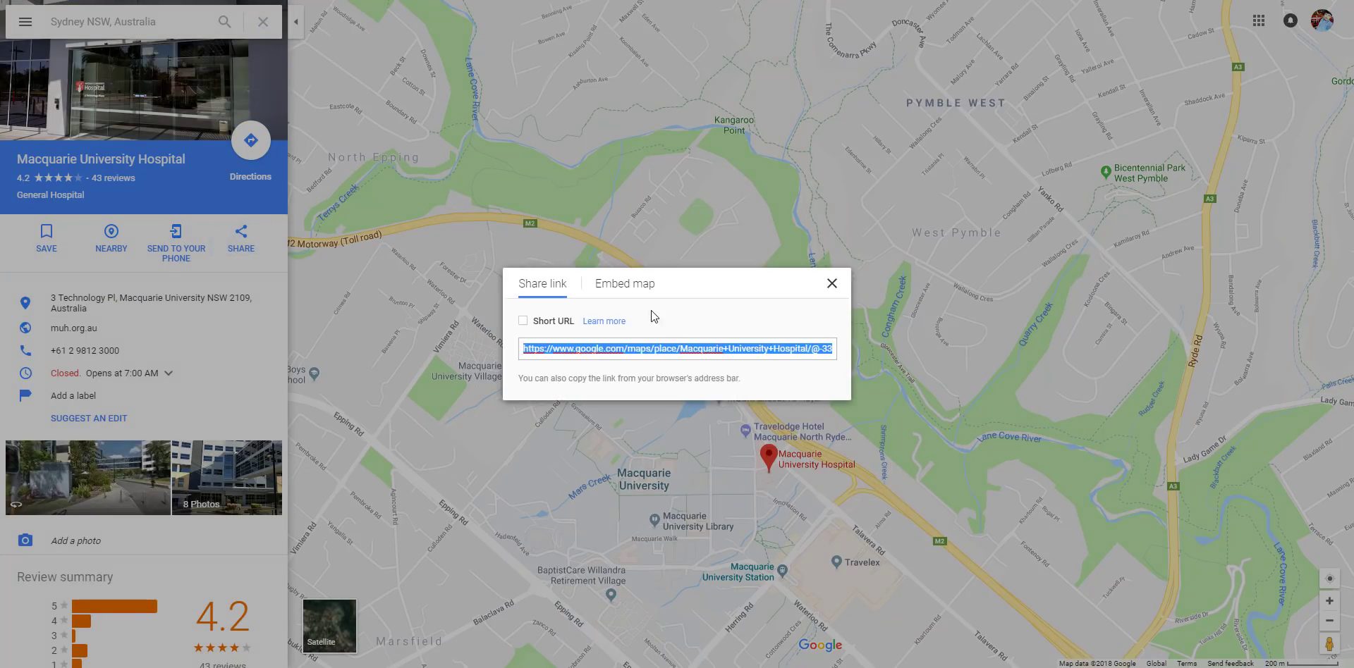
pyautogui.click(638, 284)
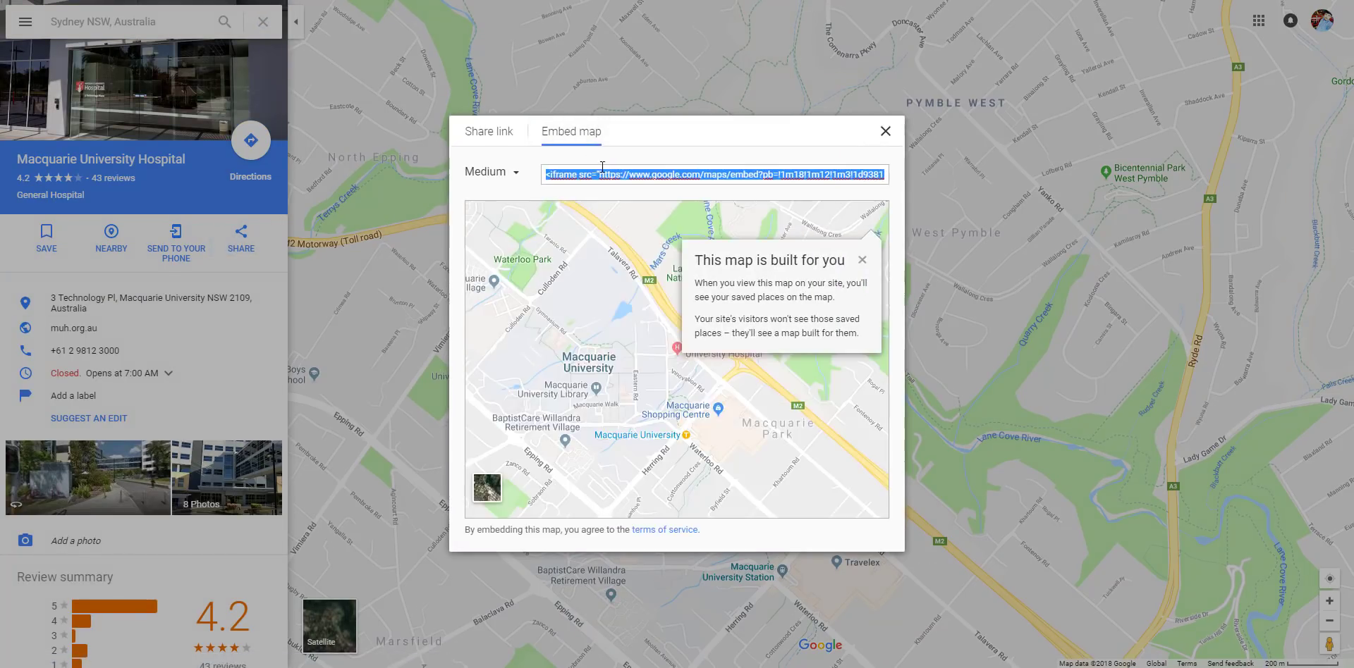
pyautogui.click(600, 177)
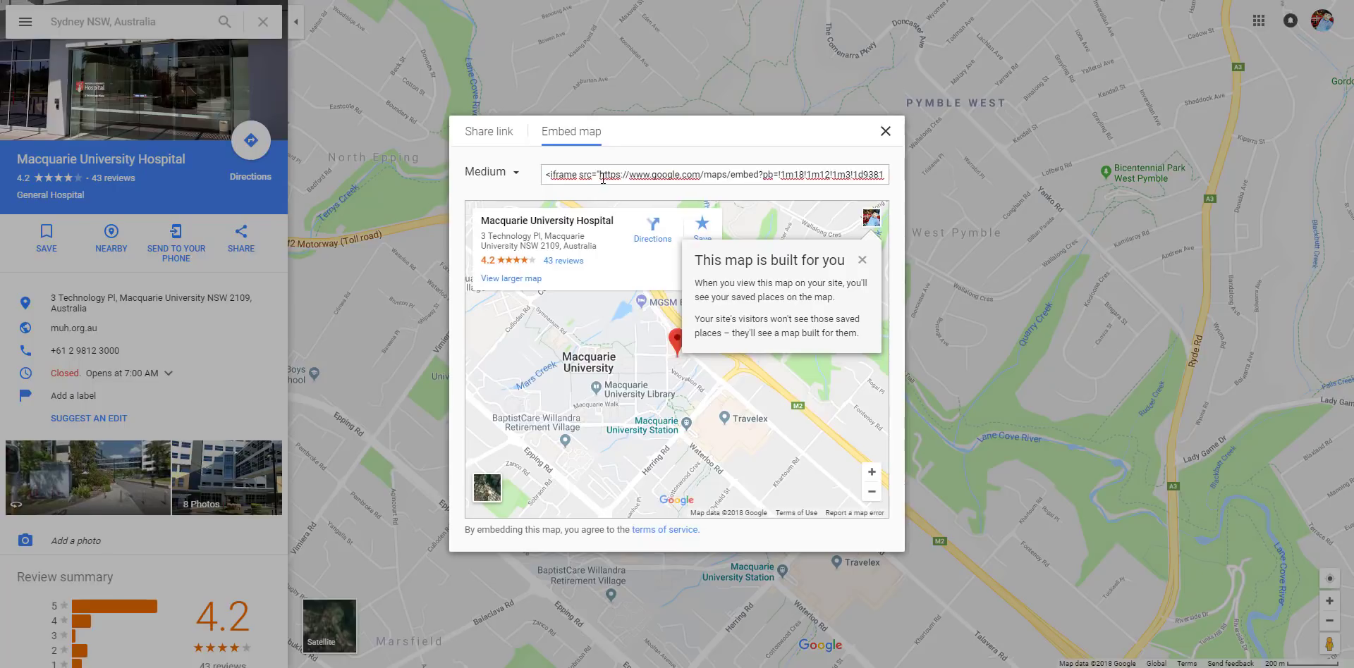
pyautogui.moveTo(600, 176); pyautogui.dragTo(656, 179)
pyautogui.tripleClick(600, 175)
pyautogui.click(600, 174)
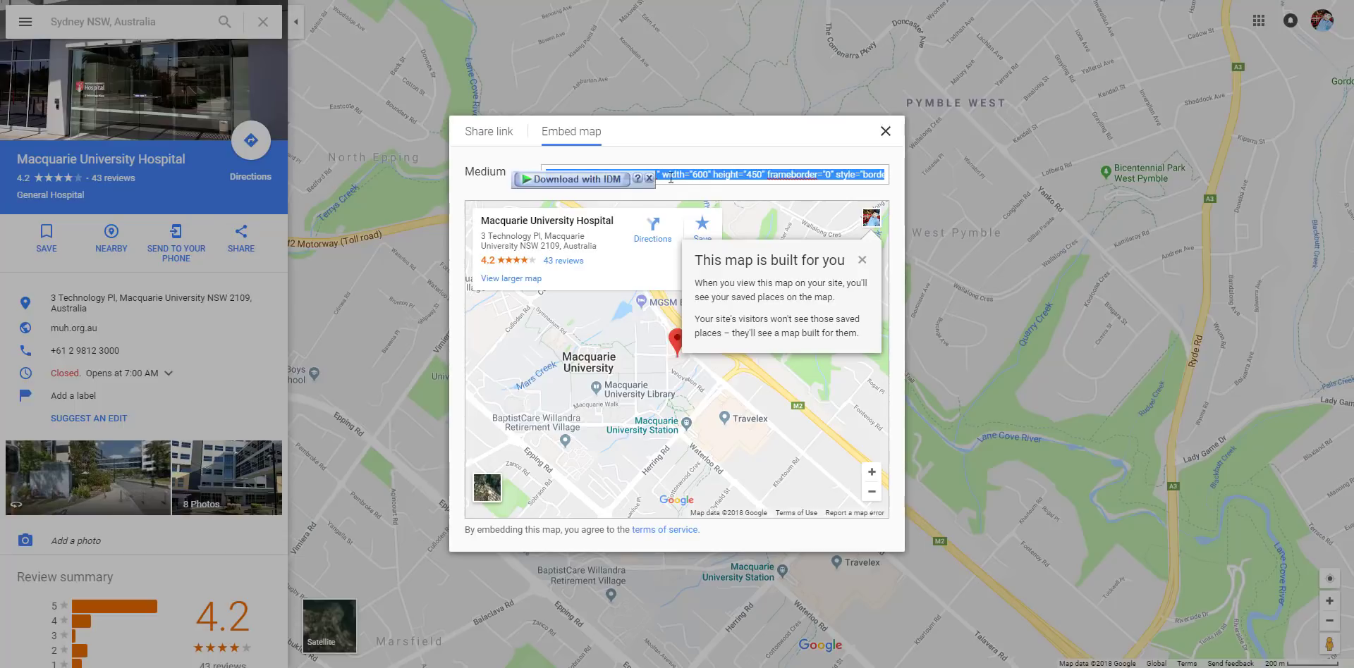
pyautogui.click(714, 176)
pyautogui.hotkey('ctrl', 'a')
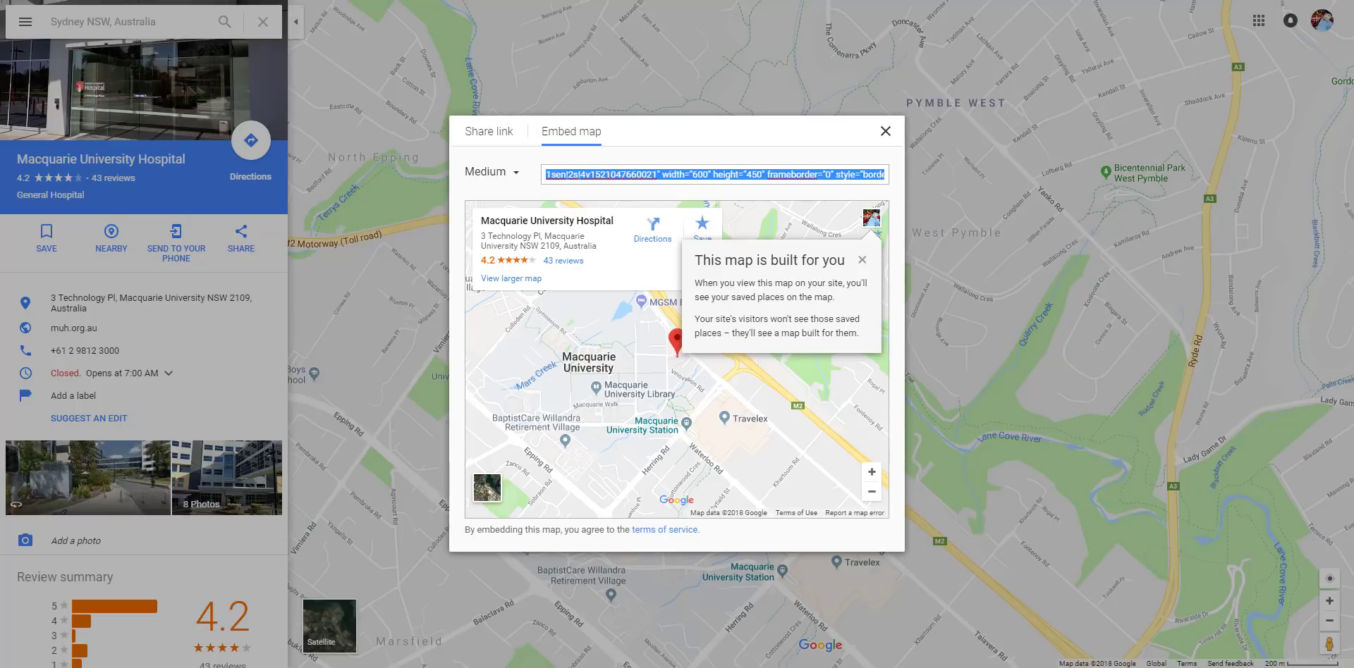
pyautogui.hotkey('ctrl', 't')
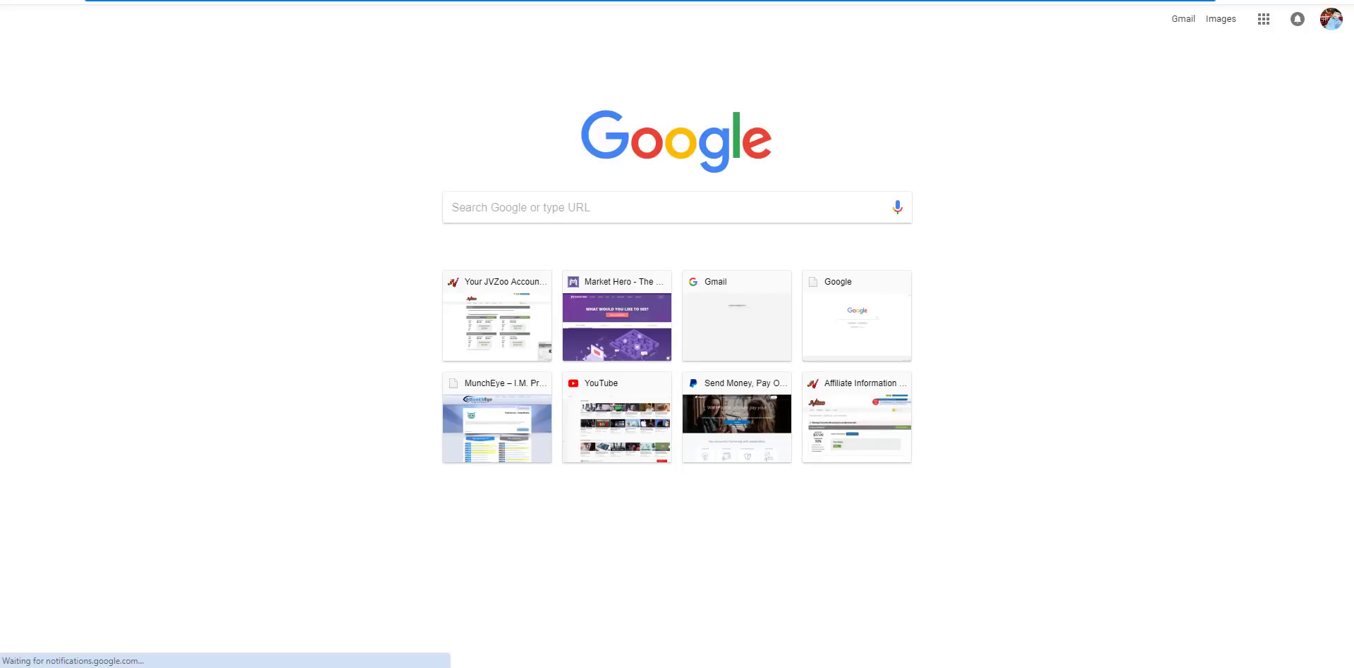
# Replace the map block's link with the Macquarie University Hospital embed code
pyautogui.hotkey('ctrl', 'w')
pyautogui.tripleClick(667, 328)
pyautogui.click(676, 370)
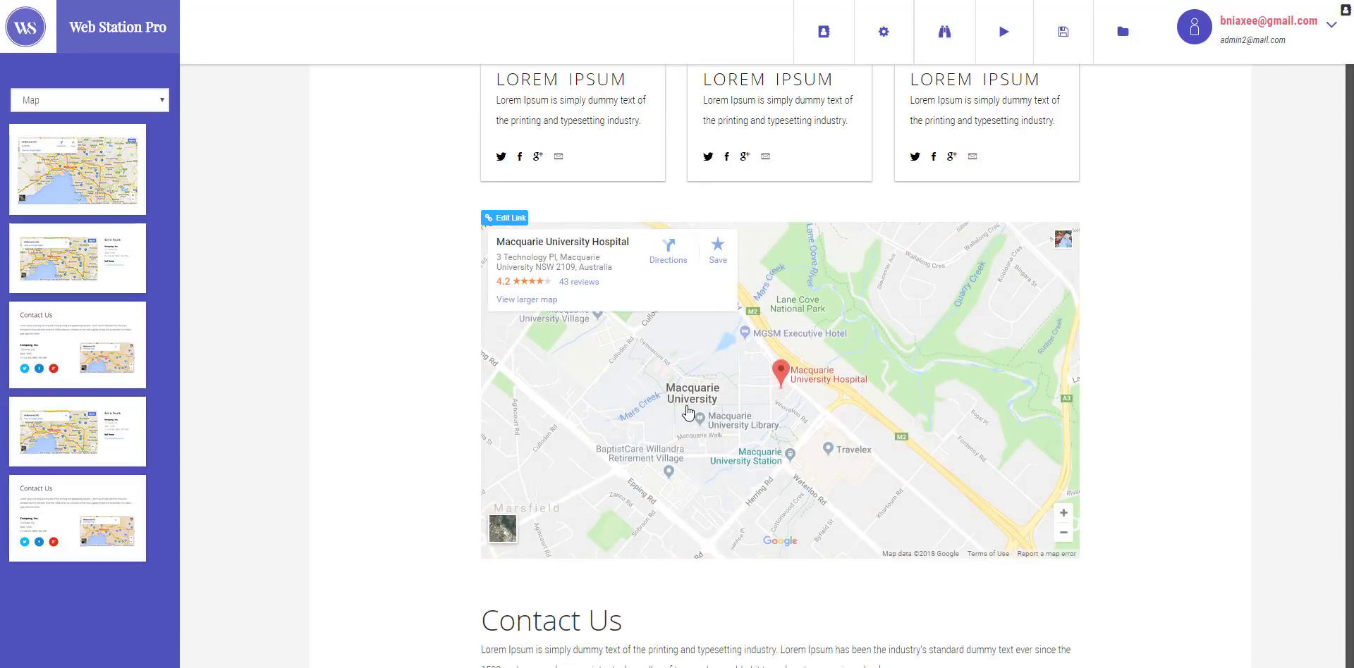
pyautogui.scroll(15, 1304, 479)
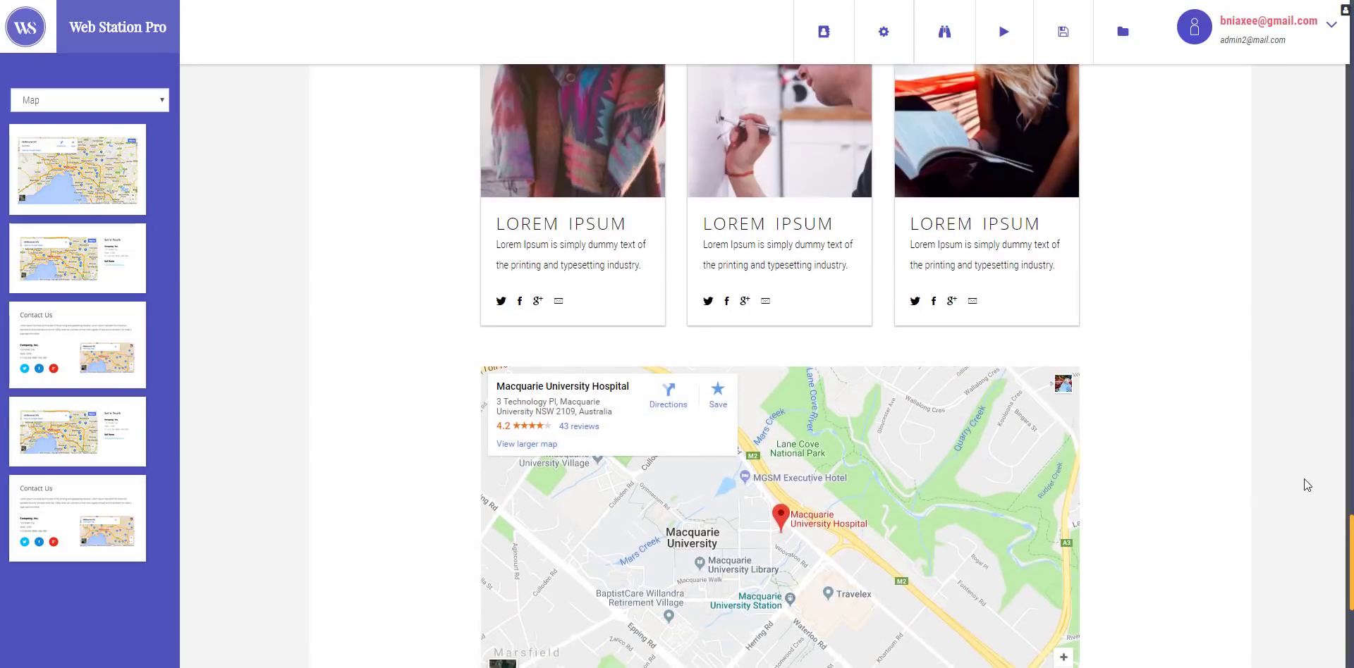
pyautogui.scroll(20, 1288, 481)
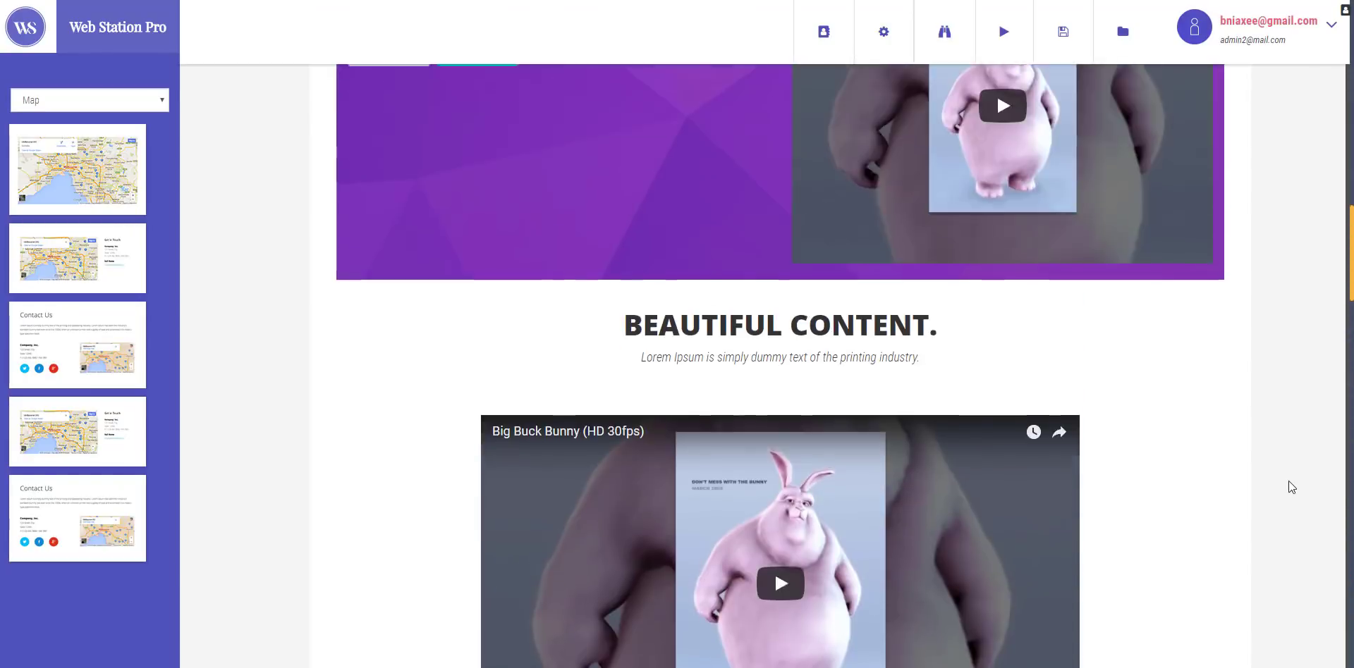
pyautogui.scroll(5, 1288, 481)
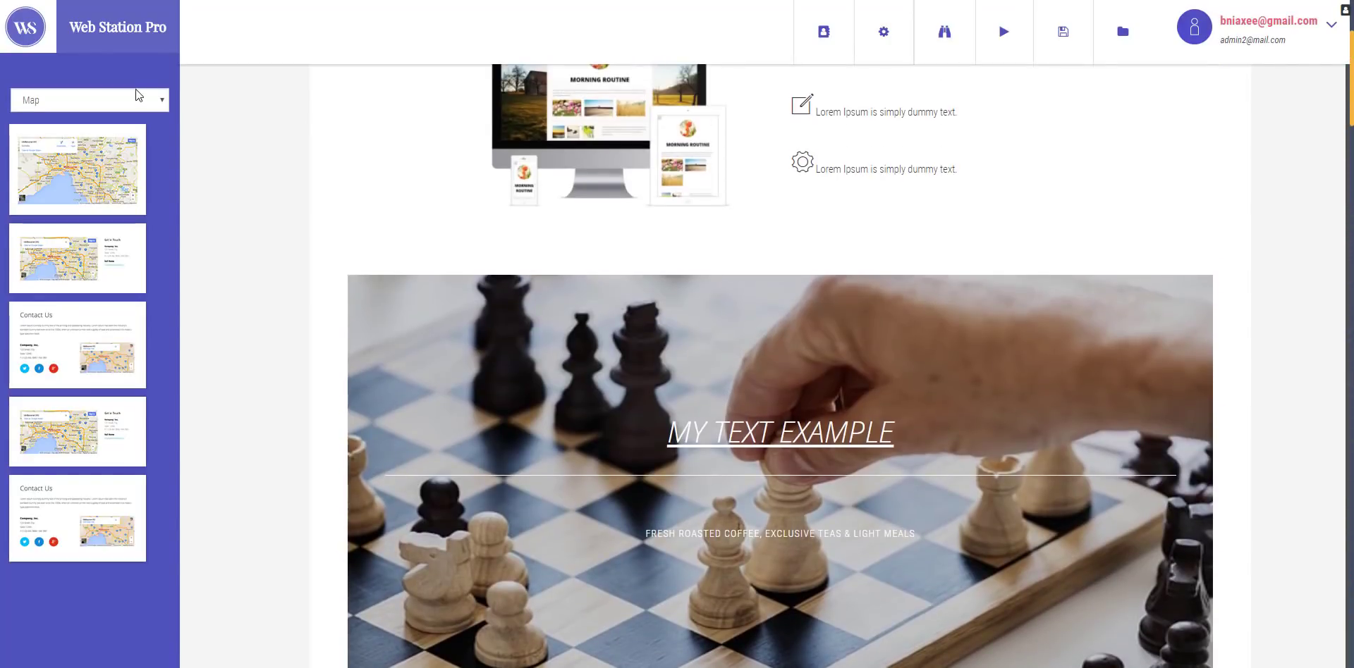
# Show the Title blocks, review the project and saving menus, and select the services text
pyautogui.click(138, 99)
pyautogui.click(108, 158)
pyautogui.click(1123, 32)
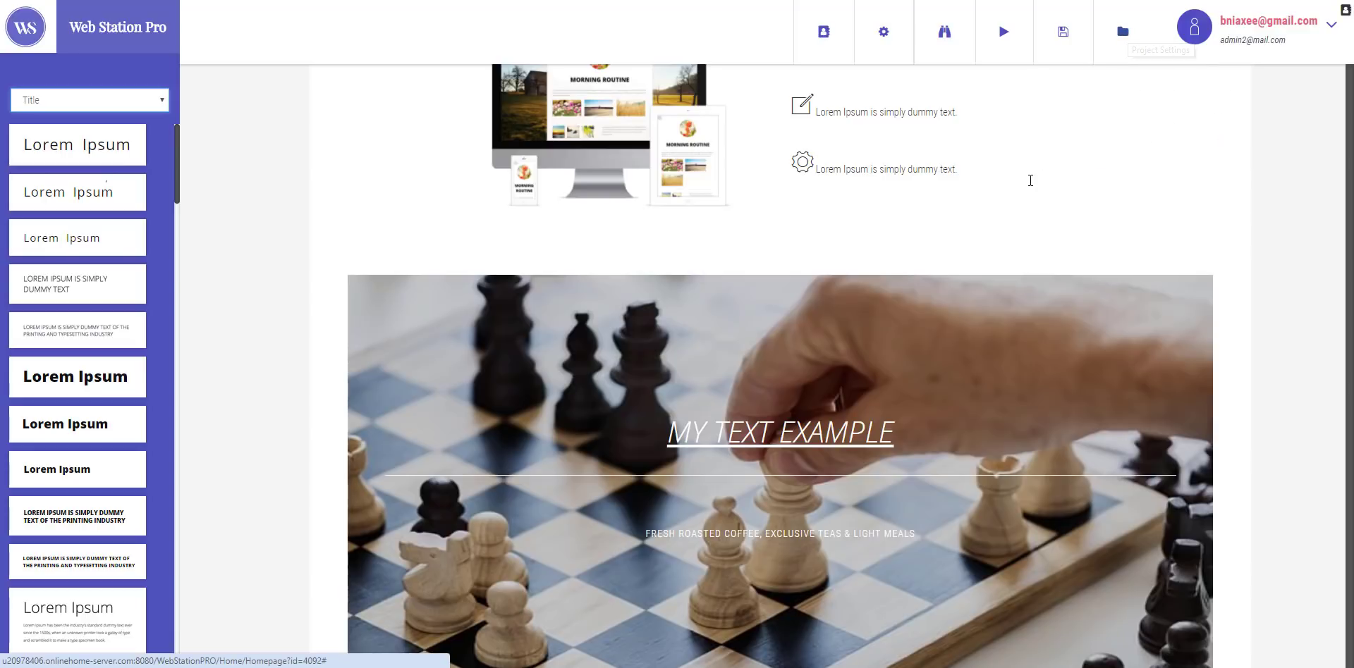
pyautogui.click(1061, 36)
pyautogui.scroll(-6, 970, 446)
pyautogui.scroll(-4, 970, 447)
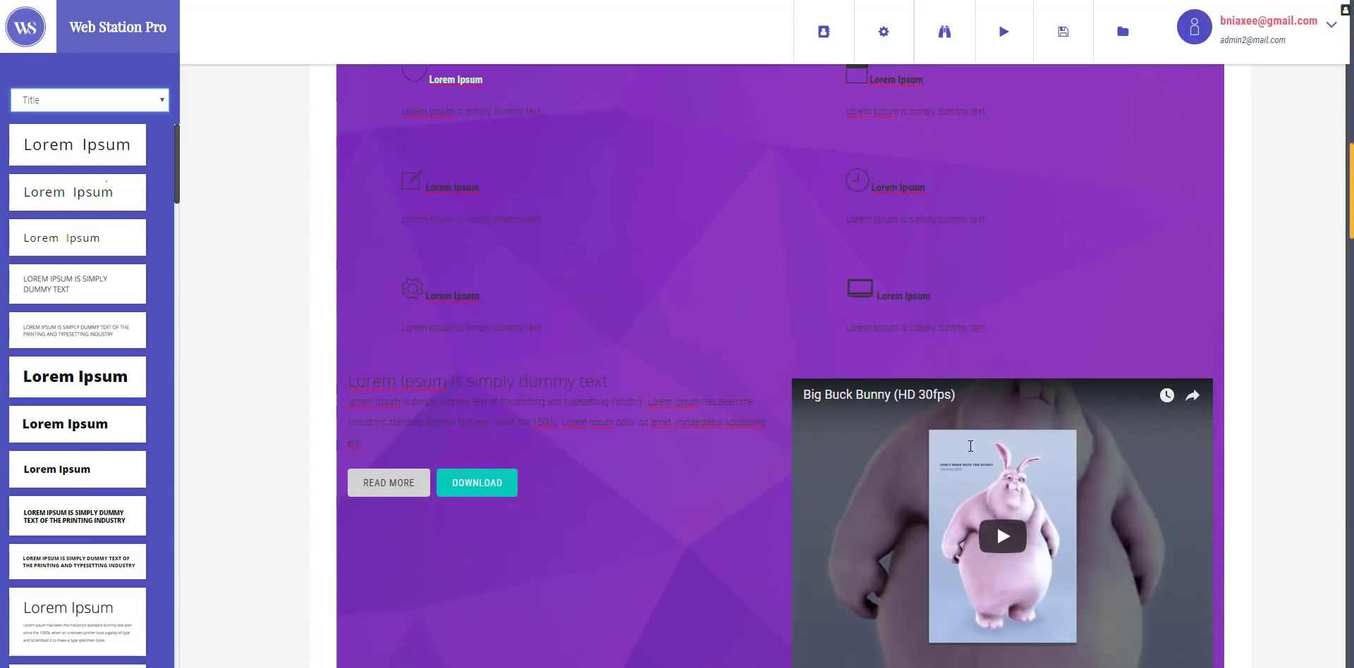
pyautogui.click(1049, 295)
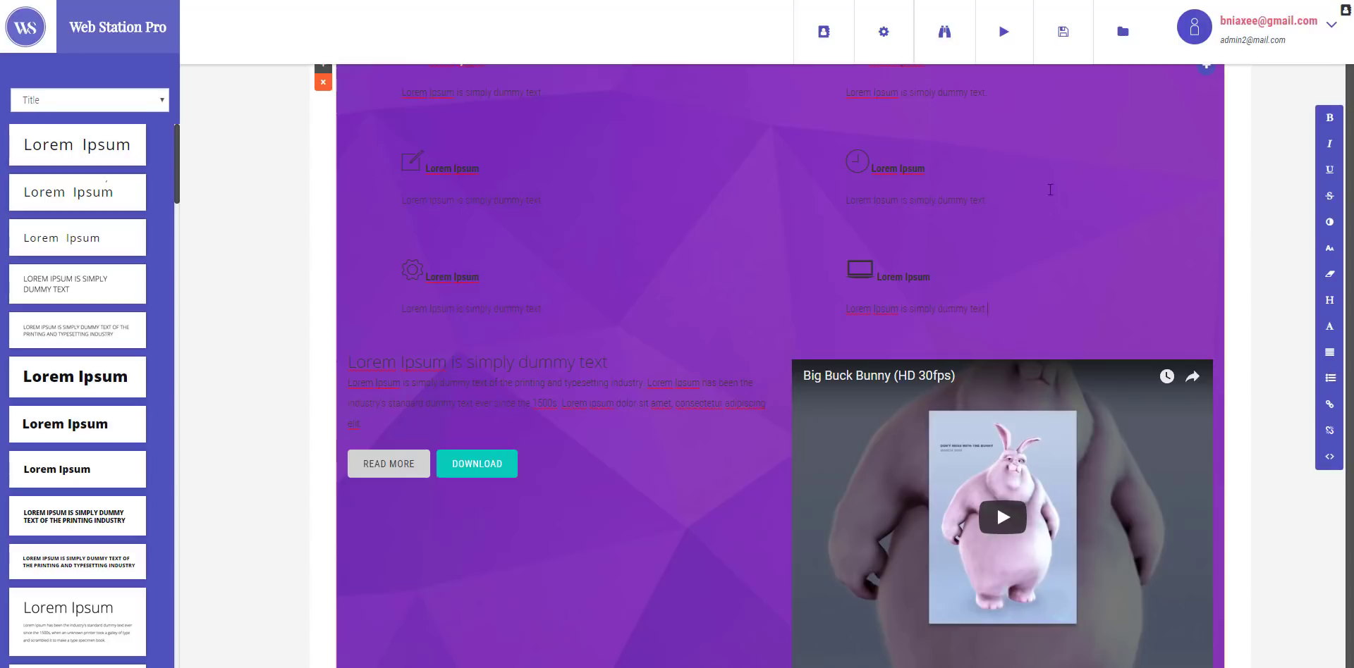
# Create a New Project from the folder menu using EMPTY PROJECT, no template
pyautogui.scroll(4, 1097, 224)
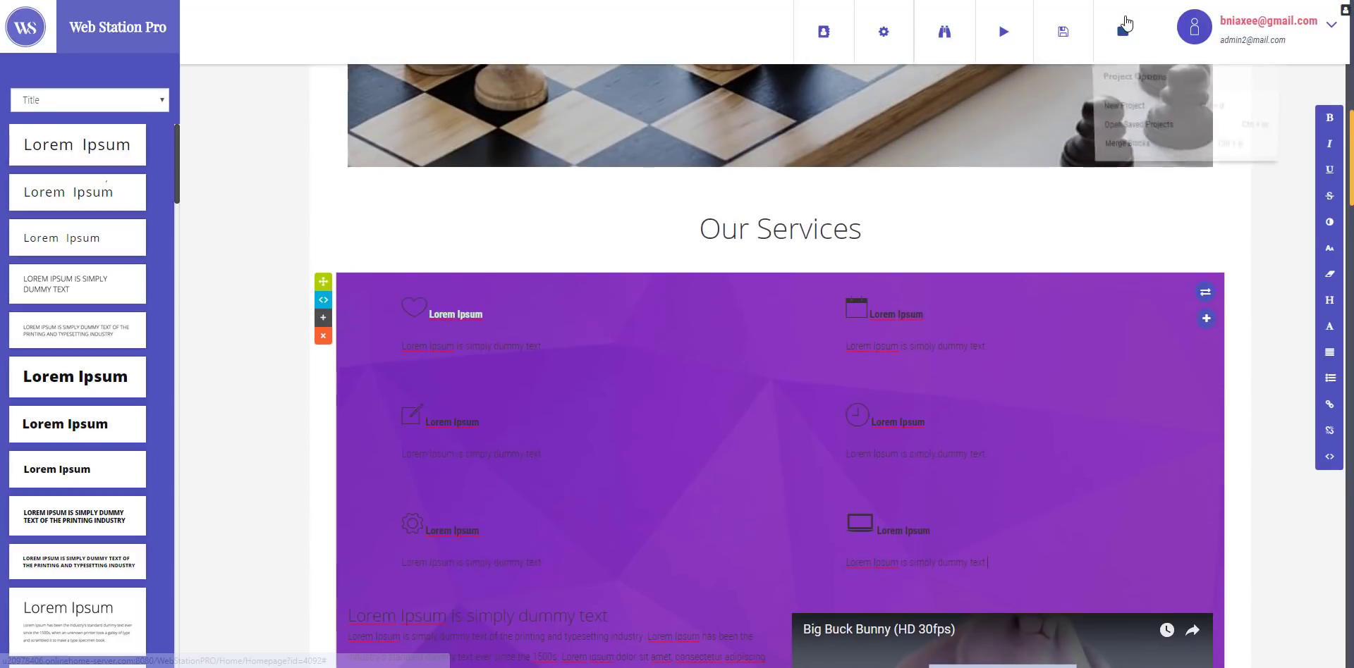
pyautogui.click(1124, 31)
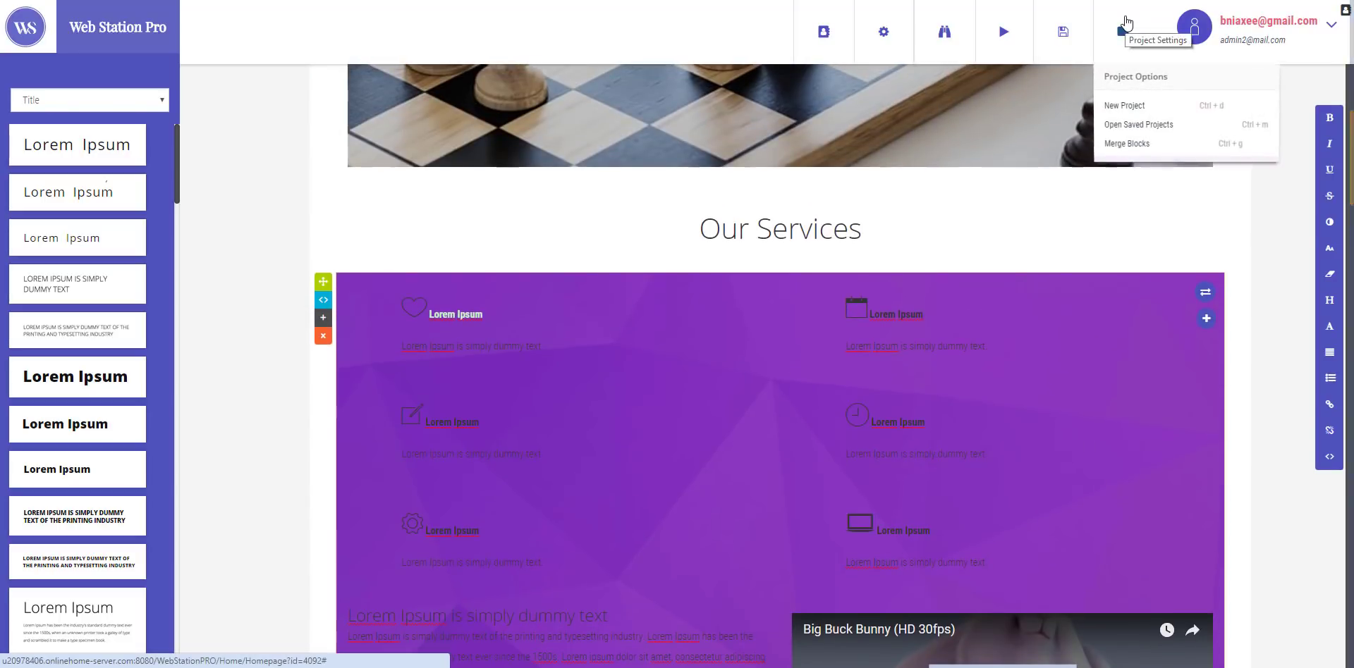
pyautogui.click(1121, 108)
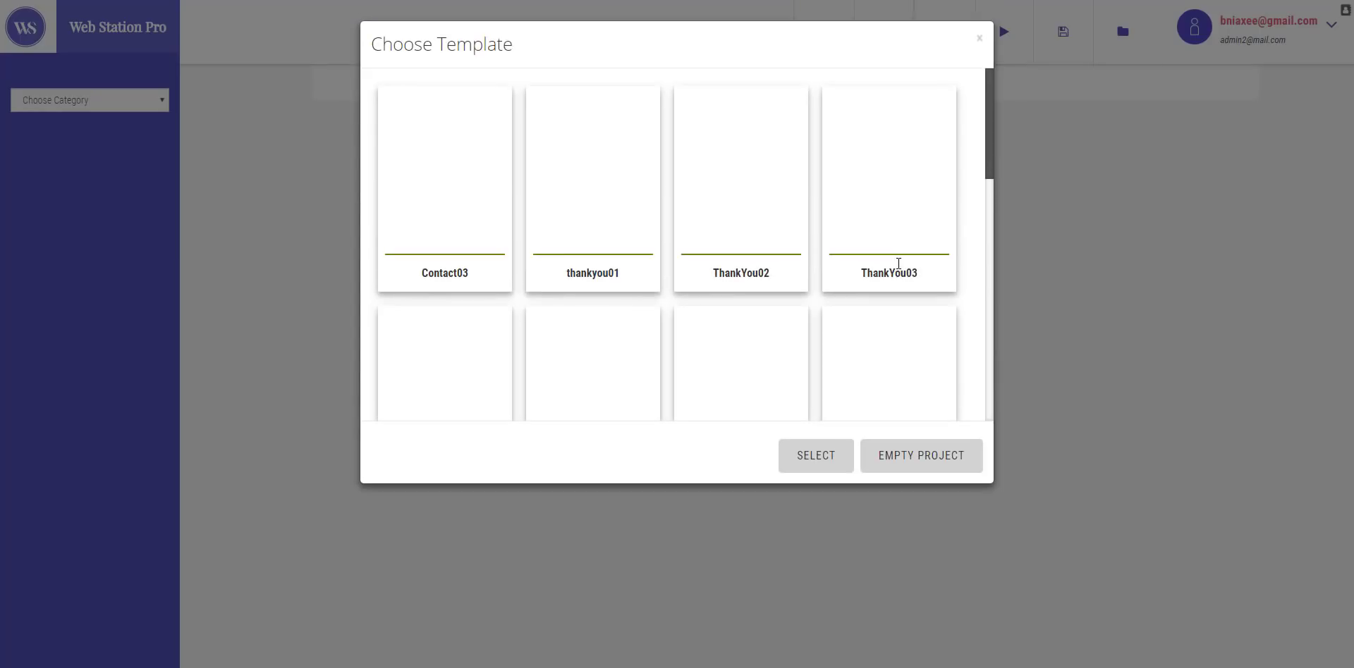
pyautogui.scroll(-5, 898, 264)
pyautogui.scroll(-3, 898, 264)
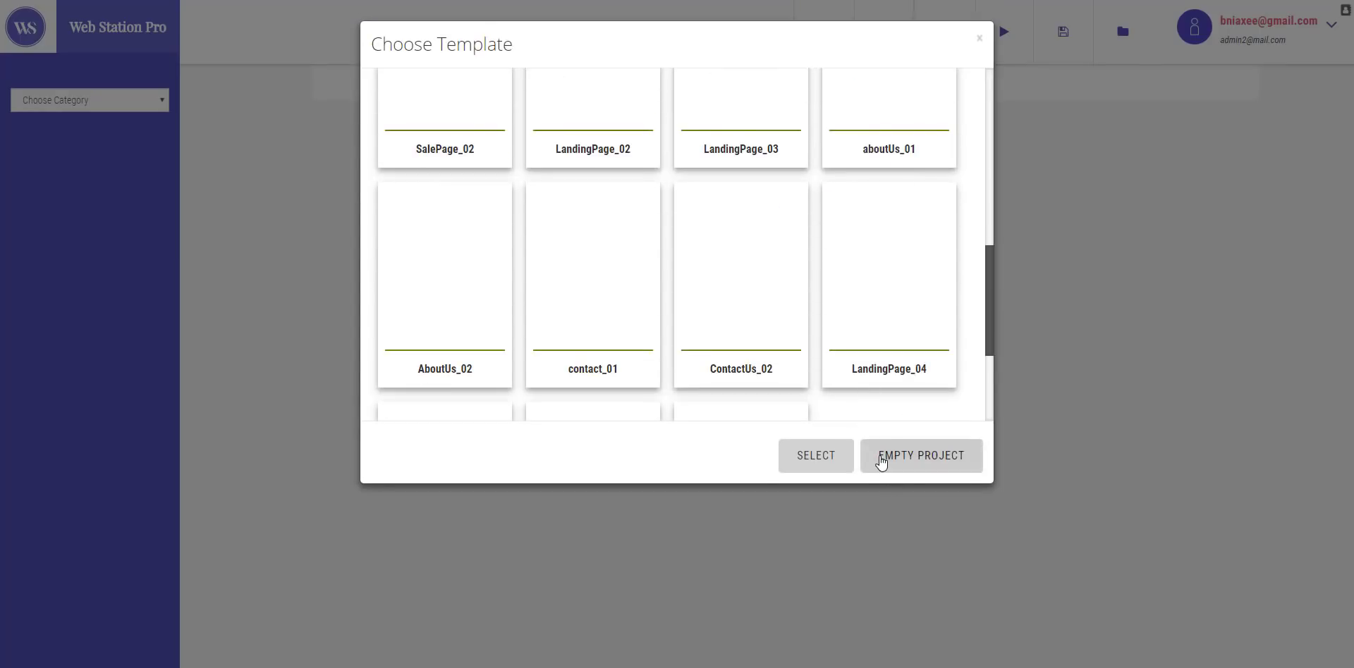
pyautogui.click(878, 459)
# Add a Lorem Ipsum title block to the empty page and a three-card row beneath it
pyautogui.click(138, 104)
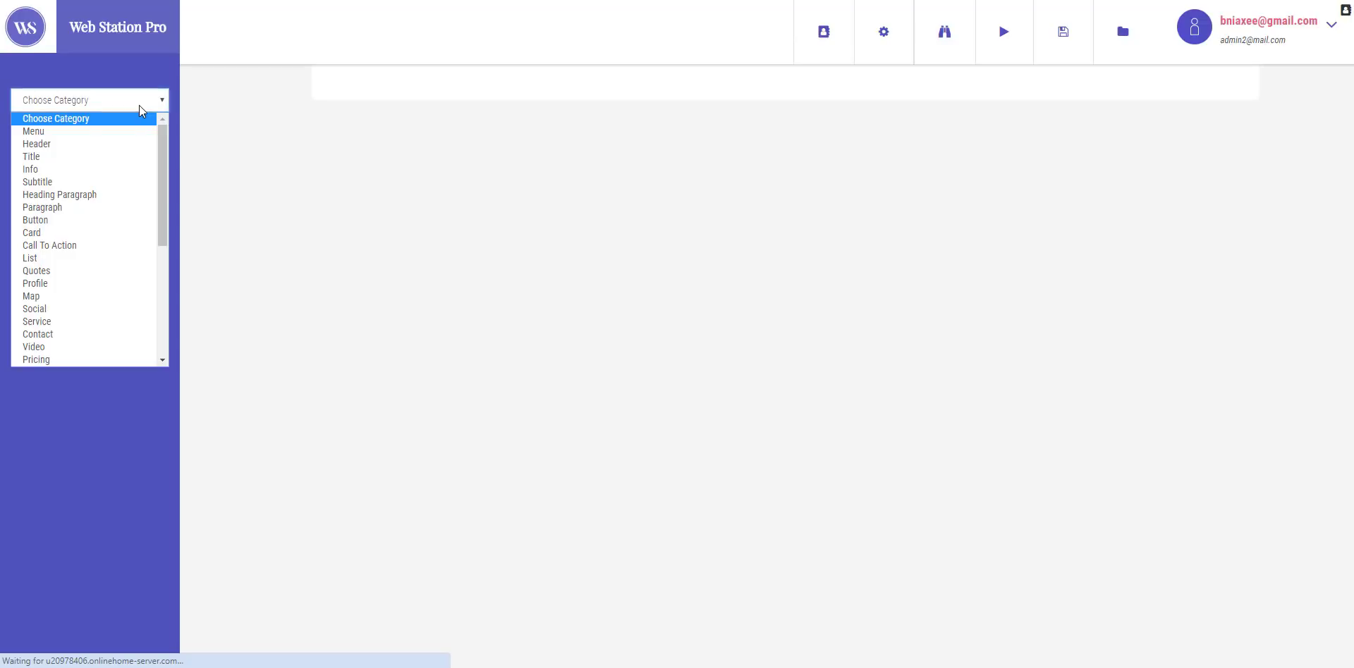
pyautogui.click(129, 158)
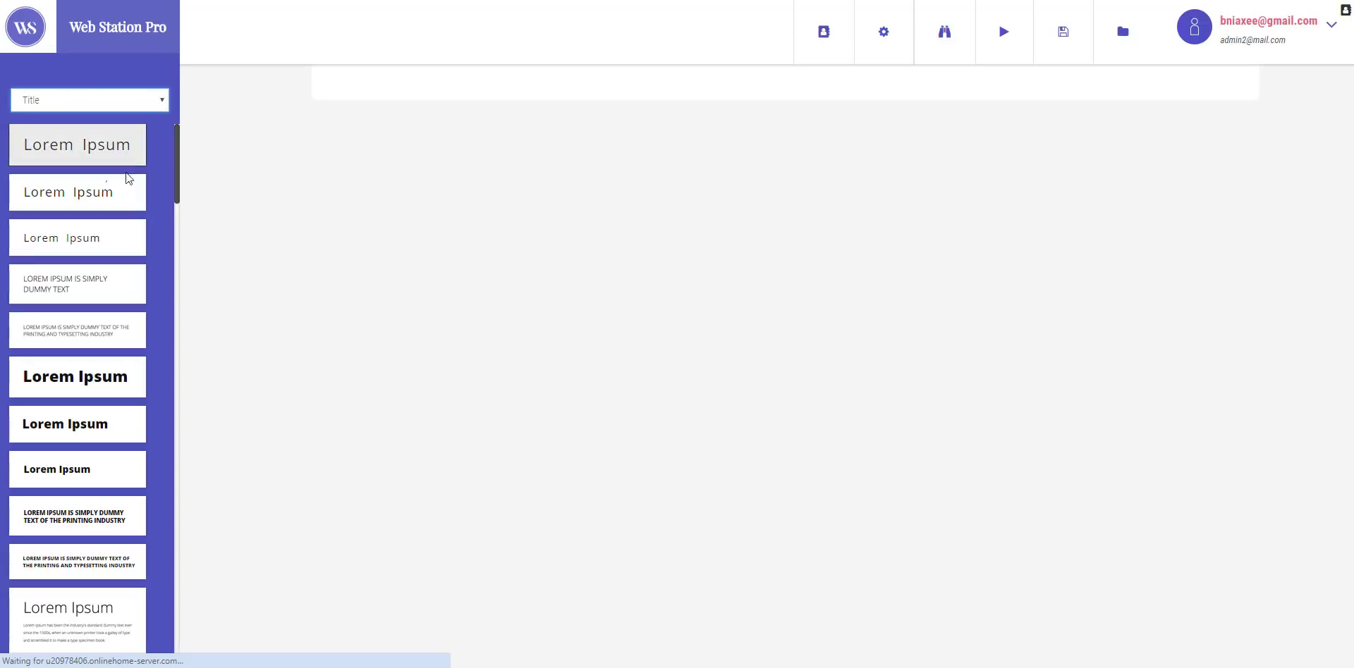
pyautogui.moveTo(121, 155); pyautogui.dragTo(498, 111)
pyautogui.click(141, 102)
pyautogui.click(96, 233)
pyautogui.moveTo(96, 233); pyautogui.dragTo(502, 190)
# Place a quote block with an image beside it below the cards
pyautogui.click(103, 103)
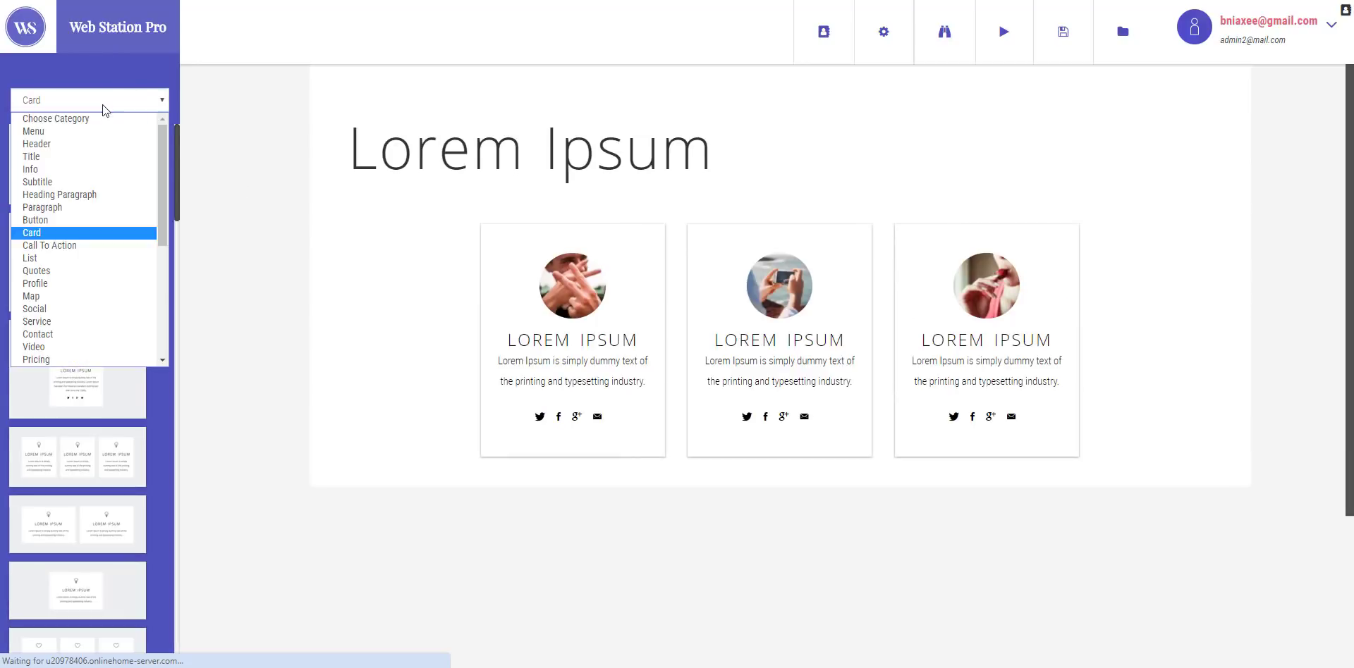
pyautogui.click(97, 271)
pyautogui.moveTo(77, 276); pyautogui.dragTo(576, 430)
pyautogui.scroll(-1, 578, 432)
pyautogui.scroll(1, 691, 180)
# Switch the title block to a narrower centred container width
pyautogui.click(719, 169)
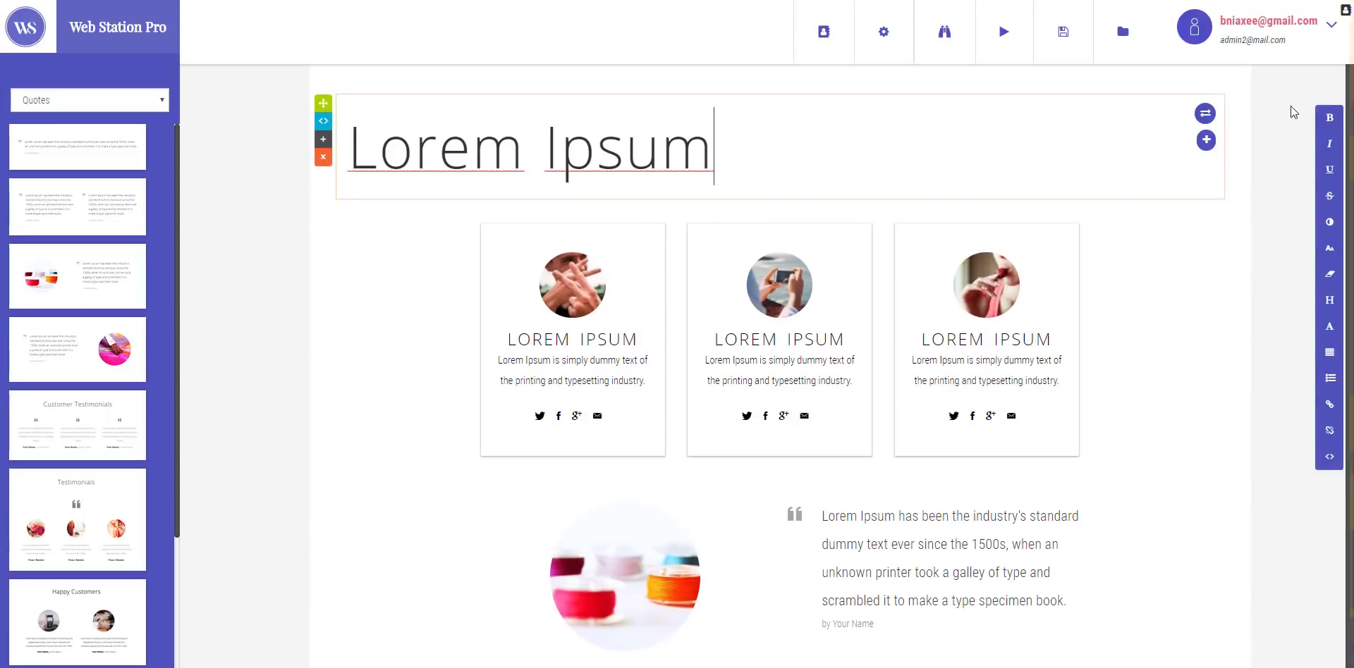
pyautogui.click(1204, 114)
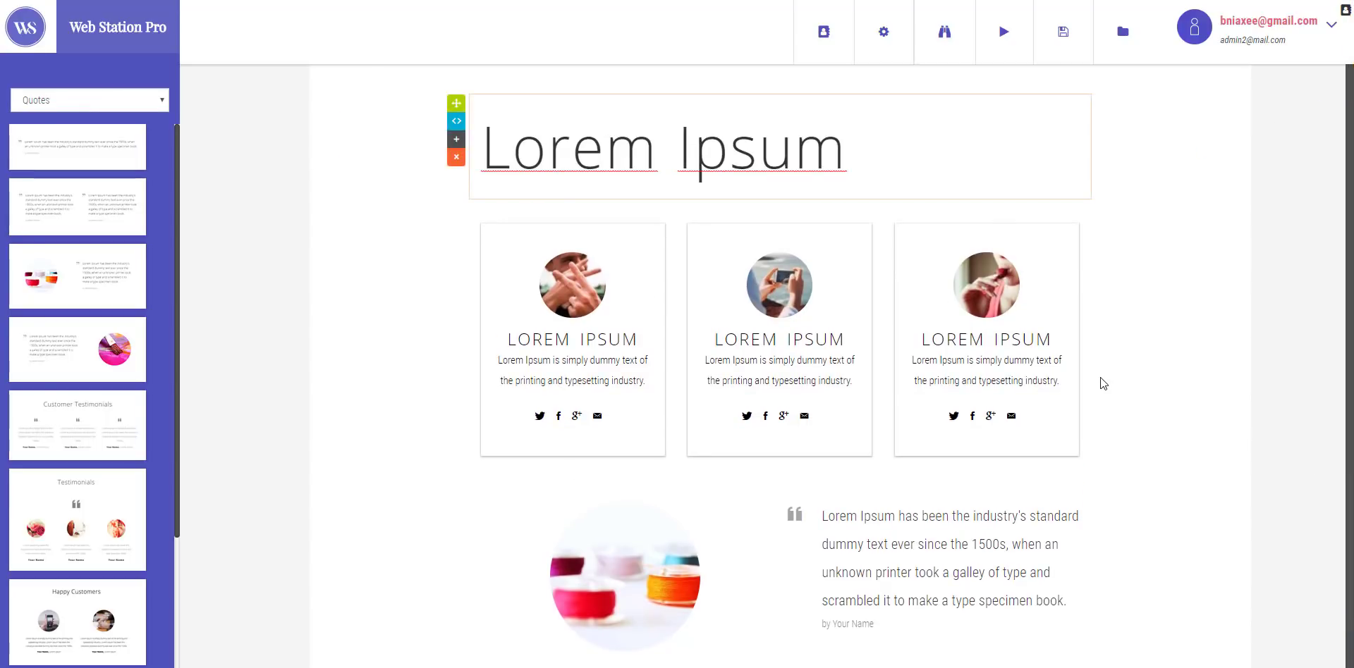
pyautogui.scroll(-1, 1104, 378)
pyautogui.scroll(1, 1104, 378)
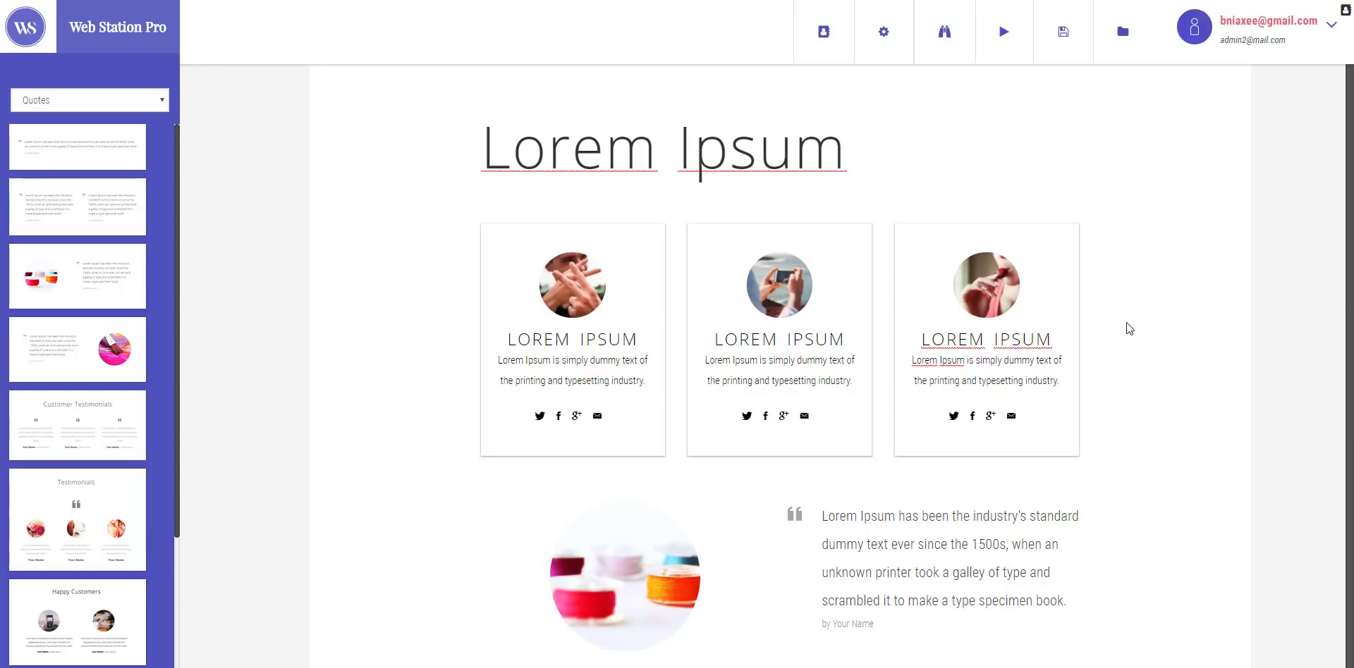
pyautogui.click(1062, 33)
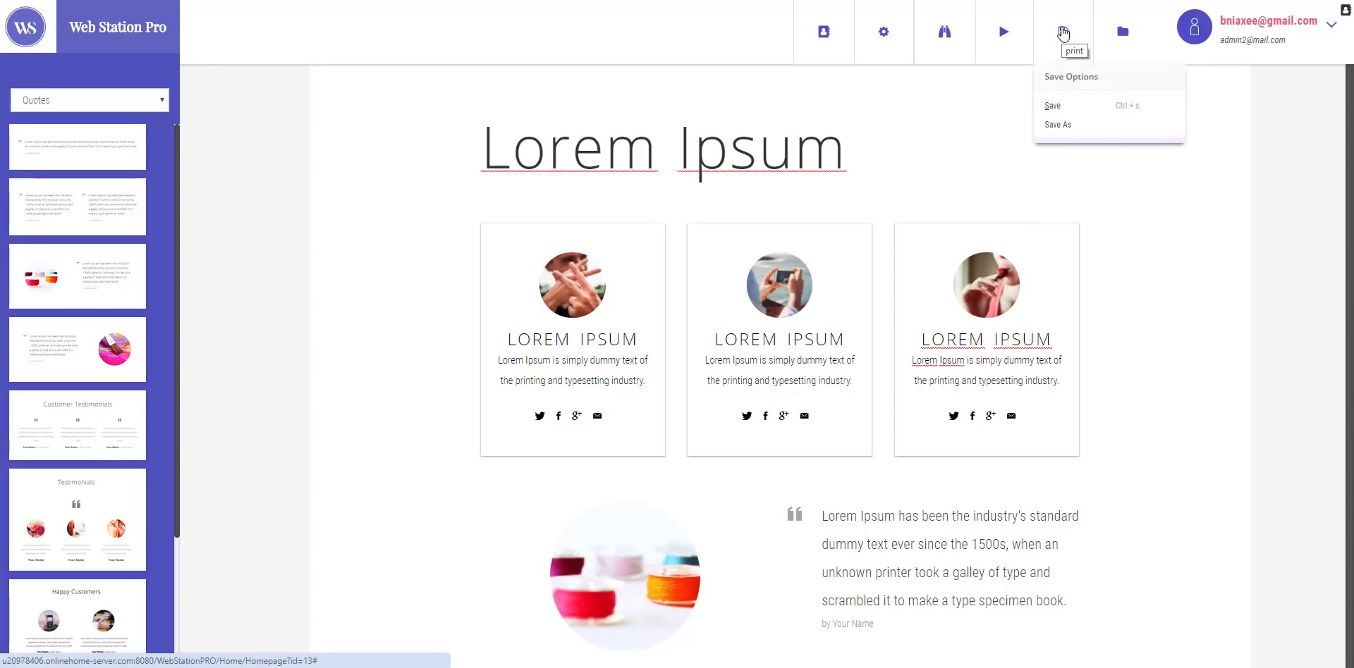